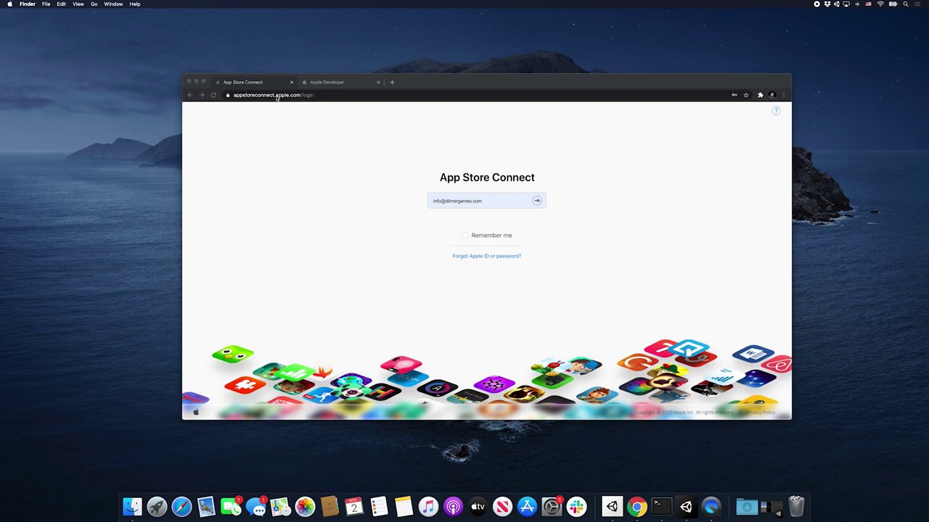
- Bring Chrome to the front with the App Store Connect sign-in and Apple Developer tabs
{"action": "left_click", "coordinate": [251, 95]}
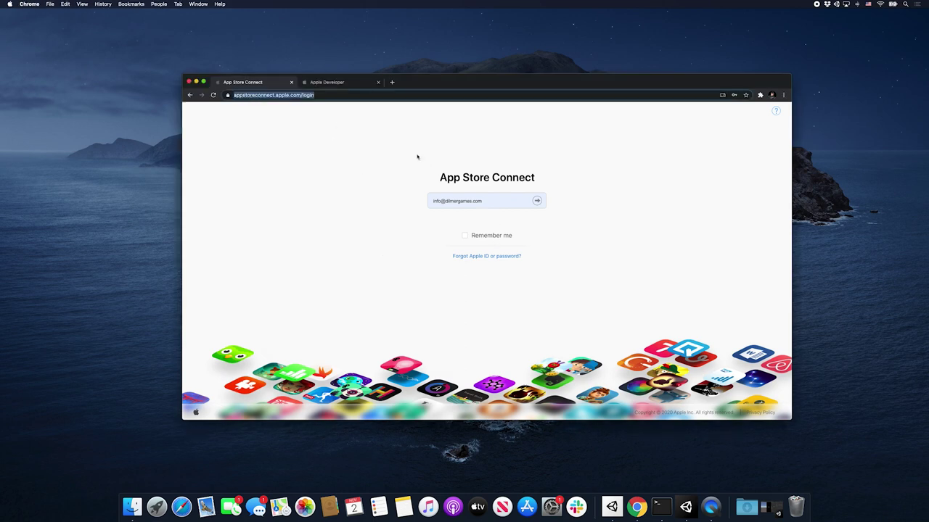
{"action": "left_click", "coordinate": [331, 83]}
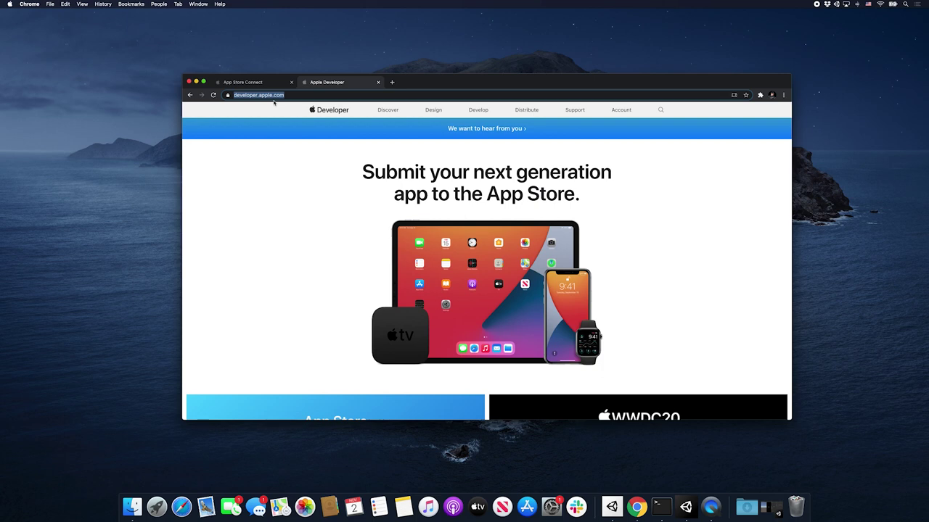
{"action": "left_click", "coordinate": [260, 84]}
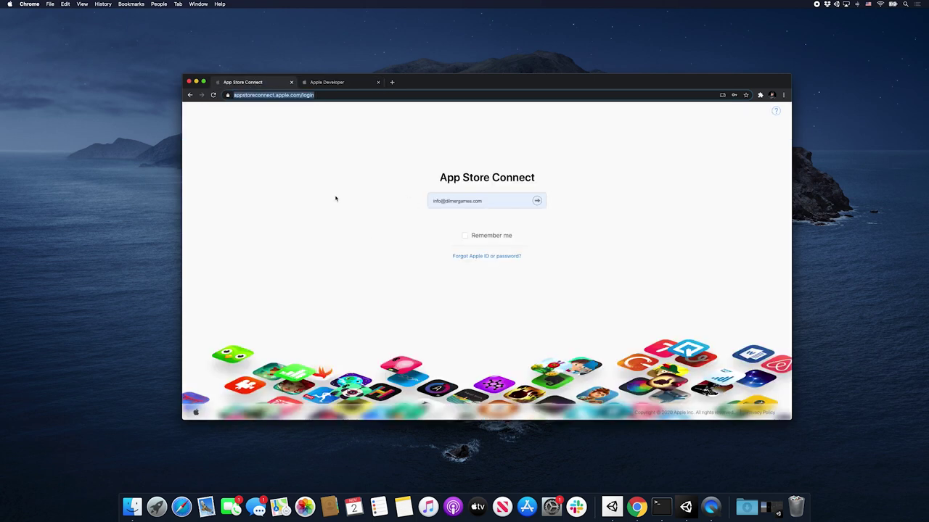
- Launch Keychain Access and start Certificate Assistant's Request a Certificate From a Certificate Authority
{"action": "key", "text": "super+space"}
{"action": "type", "text": "key"}
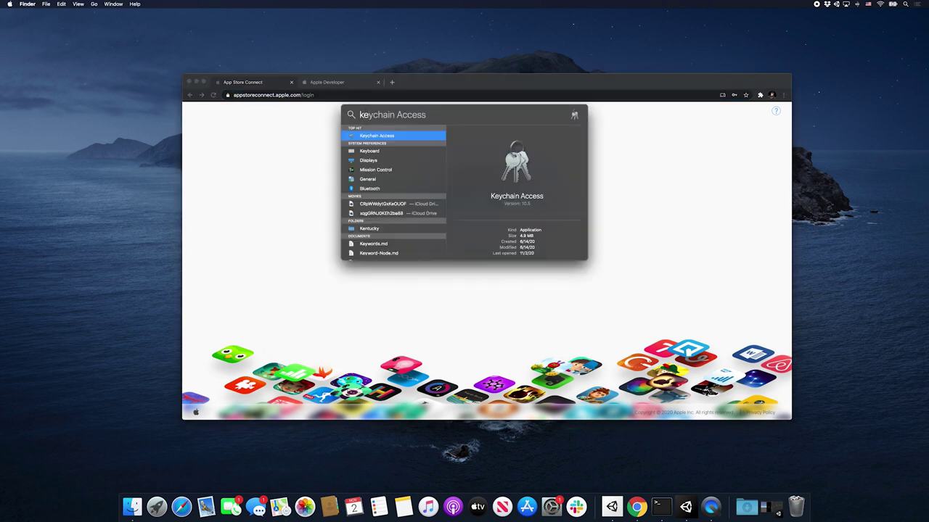
{"action": "key", "text": "Return"}
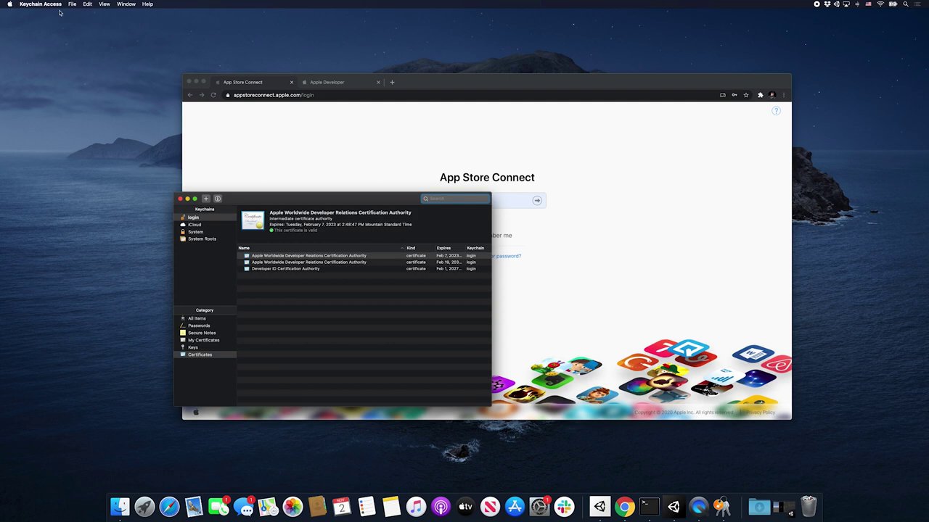
{"action": "left_click", "coordinate": [32, 7]}
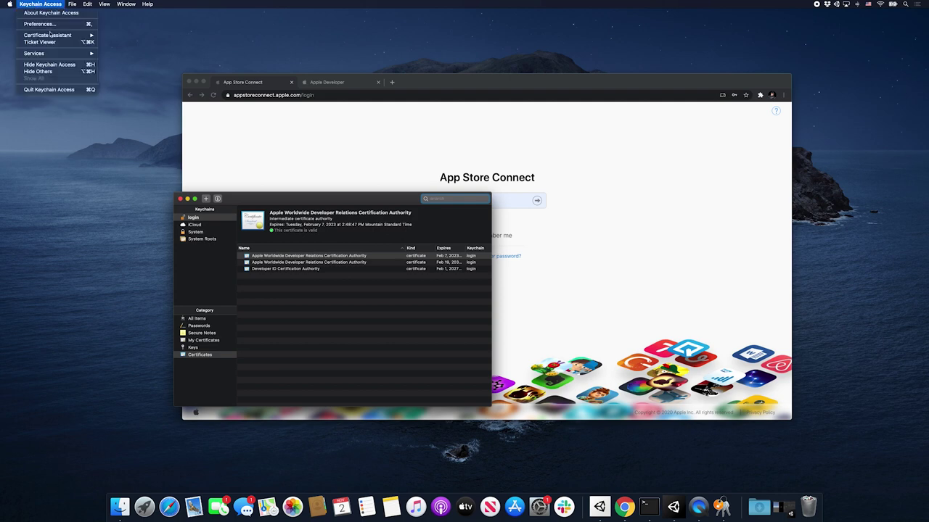
{"action": "mouse_move", "coordinate": [49, 35]}
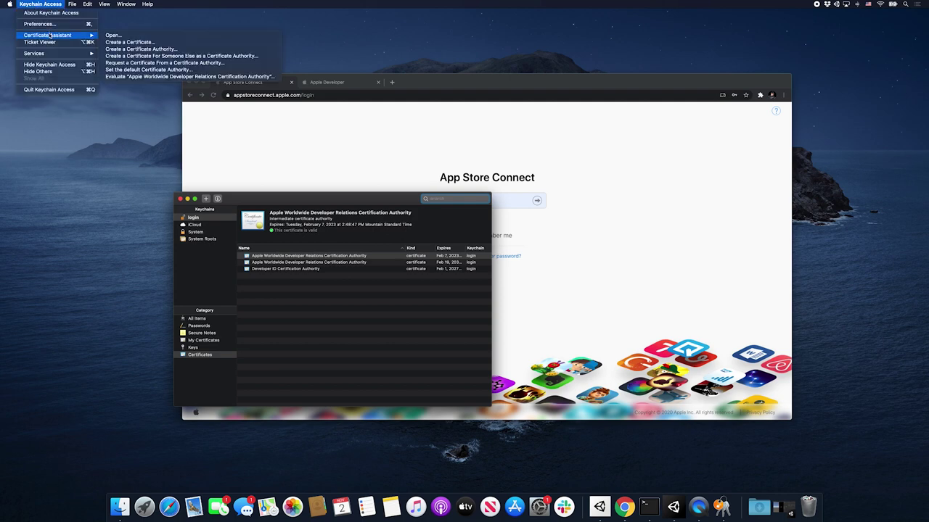
{"action": "left_click", "coordinate": [126, 63]}
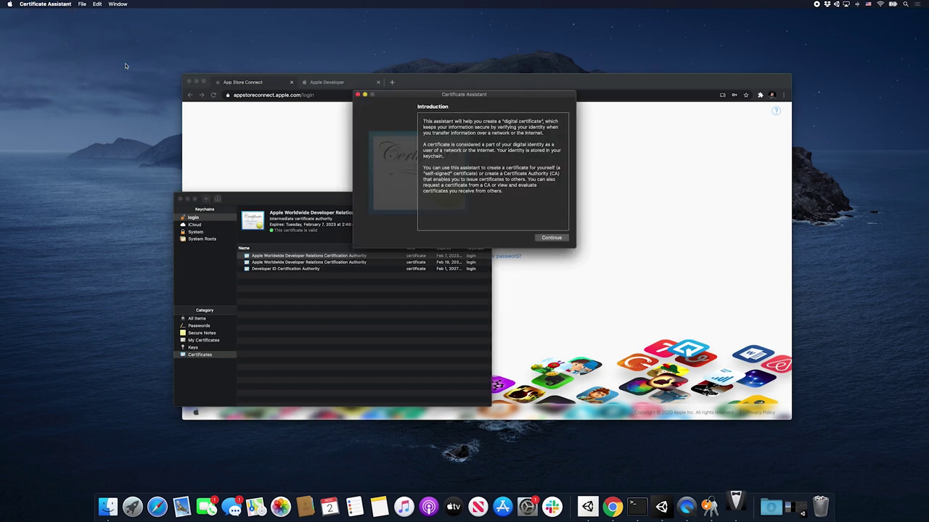
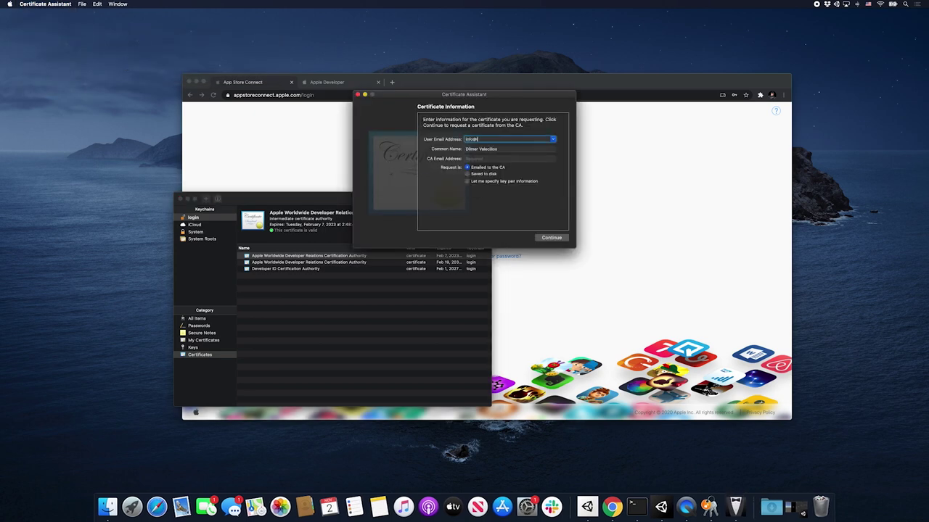
- Enter the email address and save the certificate signing request to disk on the Desktop
{"action": "left_click", "coordinate": [467, 175]}
{"action": "left_click", "coordinate": [550, 239]}
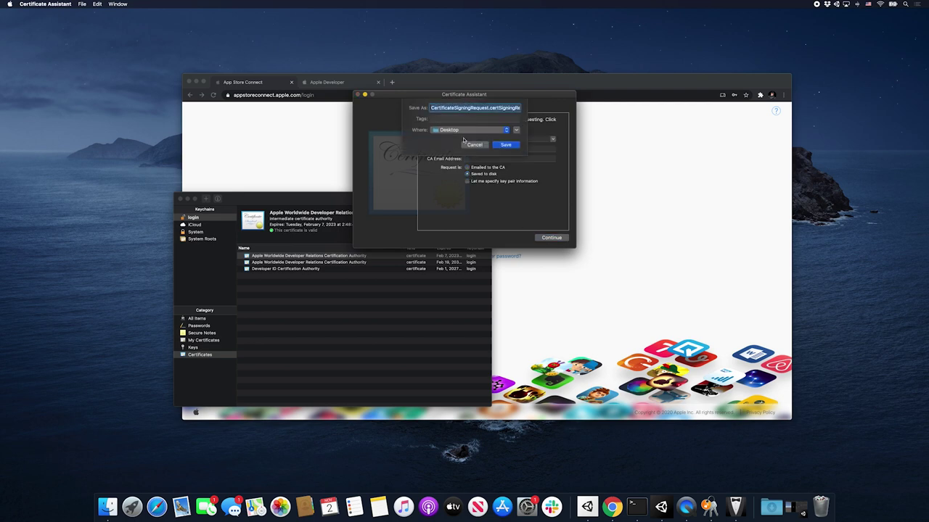
{"action": "left_click", "coordinate": [507, 145]}
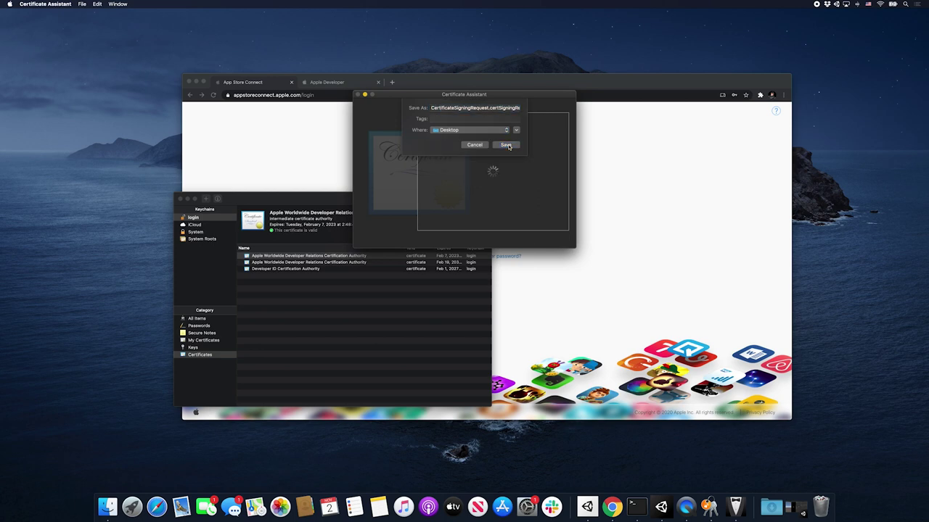
{"action": "left_click", "coordinate": [550, 240]}
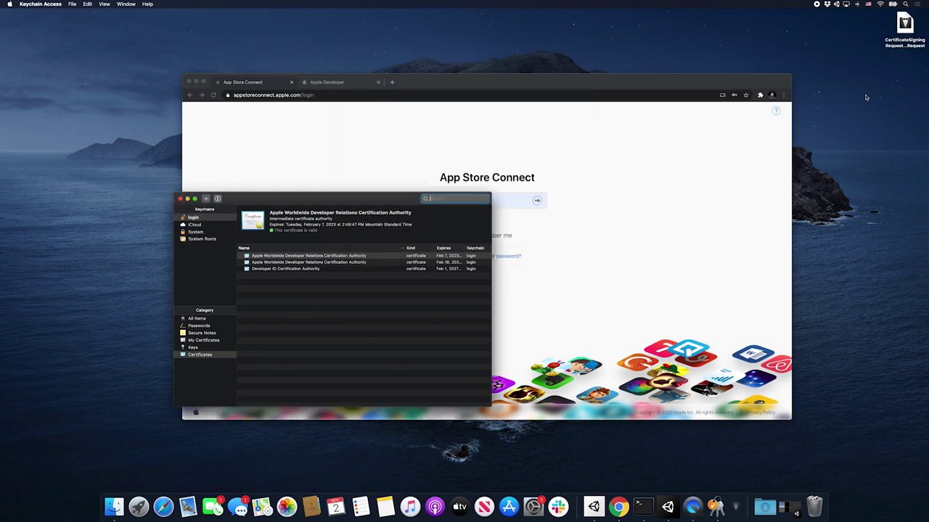
- Rearrange the desktop windows and switch Chrome to the Apple Developer tab
{"action": "left_click_drag", "start_coordinate": [901, 41], "coordinate": [355, 54]}
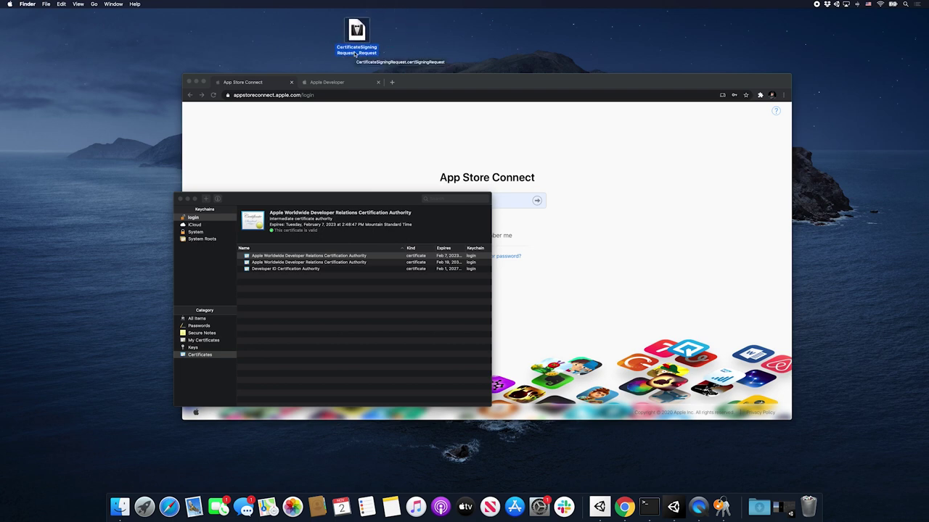
{"action": "left_click_drag", "start_coordinate": [255, 195], "coordinate": [92, 182]}
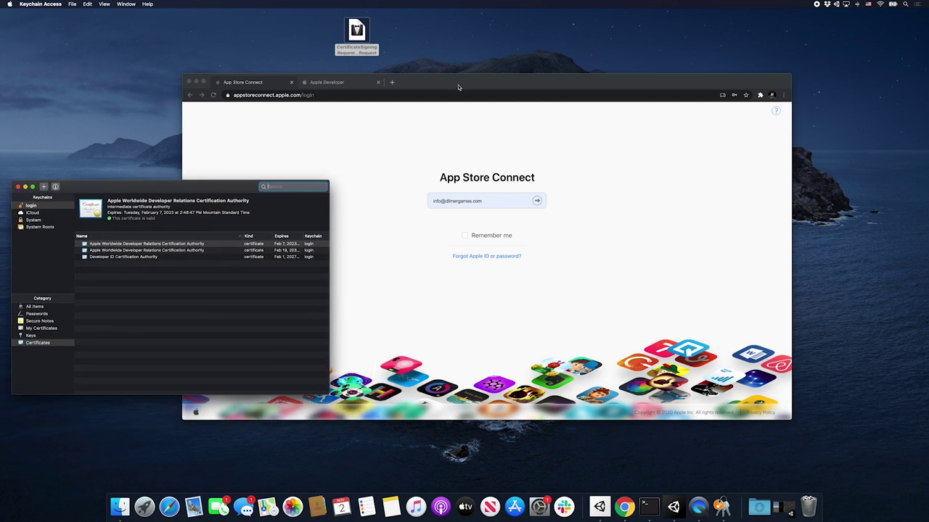
{"action": "left_click", "coordinate": [459, 87]}
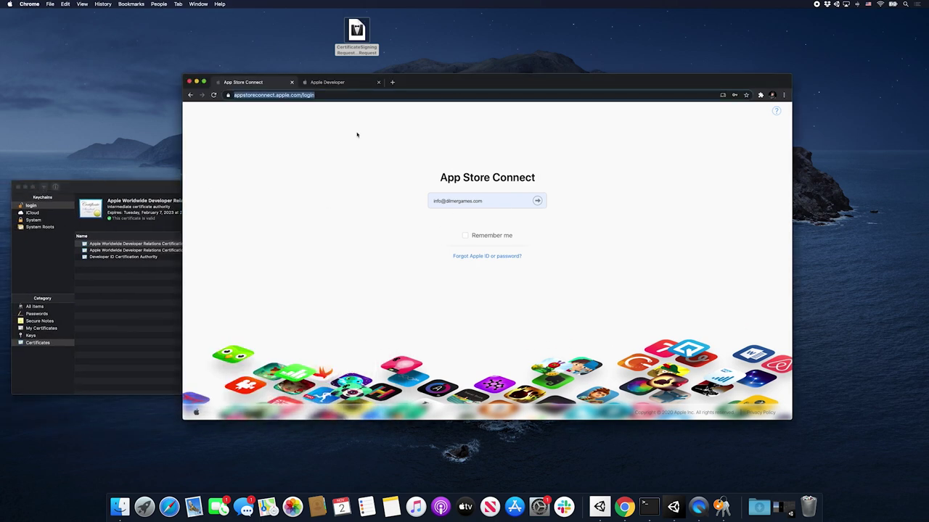
{"action": "left_click", "coordinate": [328, 85]}
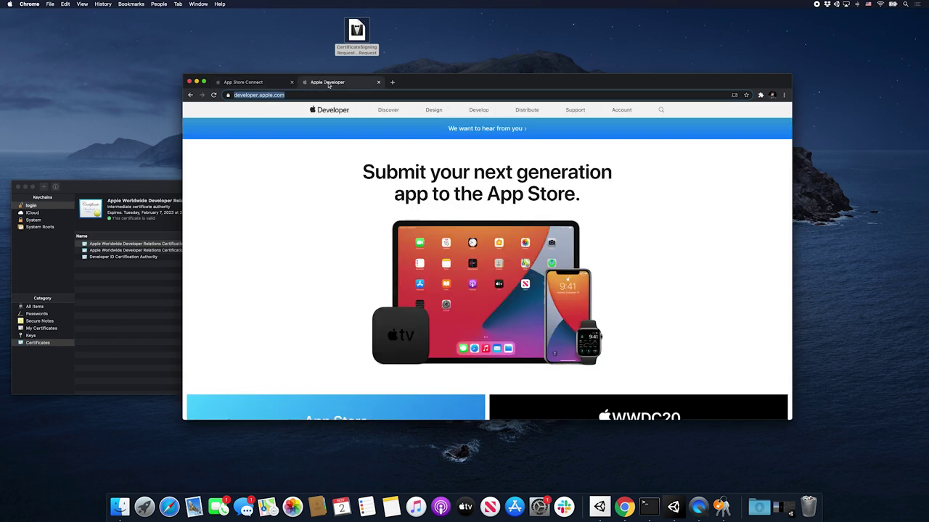
- Open Account and sign in with the Apple ID email and password
{"action": "left_click", "coordinate": [618, 111]}
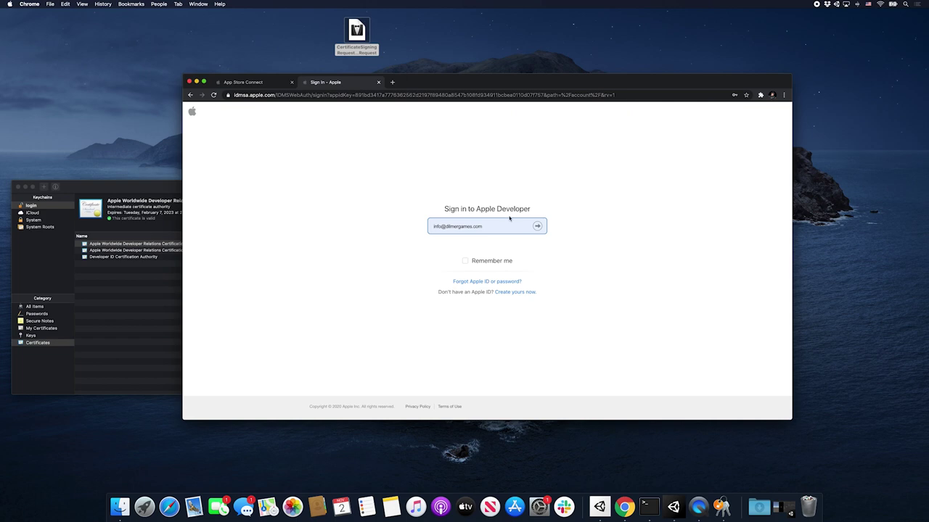
{"action": "key", "text": "Return"}
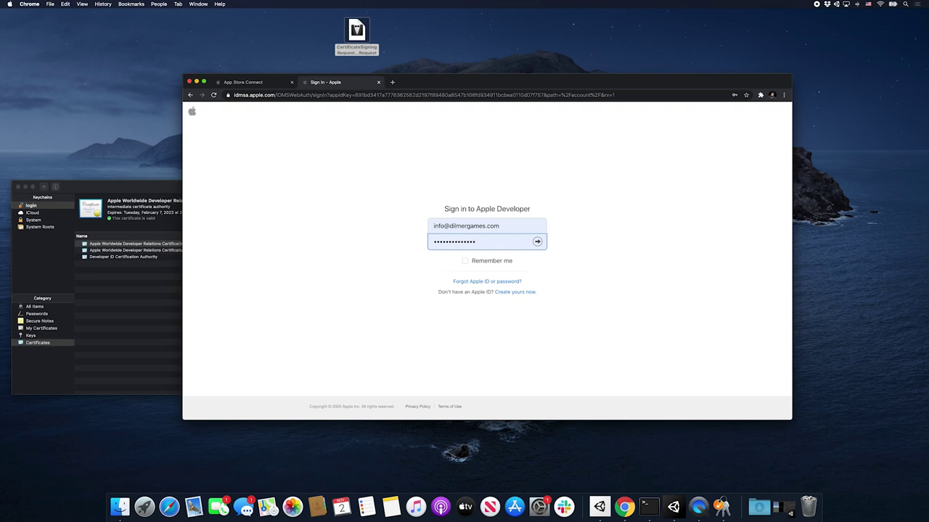
{"action": "key", "text": "Return"}
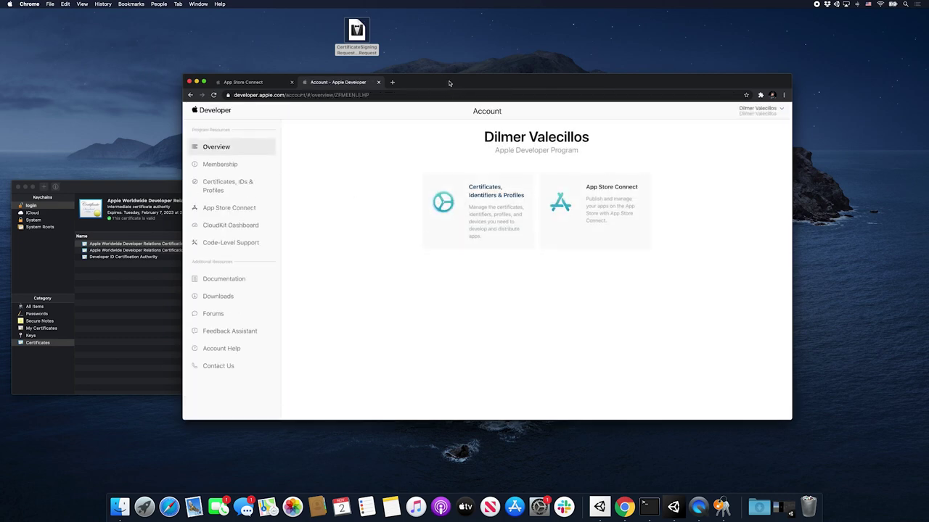
- Maximize Chrome, go to Certificates, Identifiers & Profiles, and begin adding a new certificate
{"action": "double_click", "coordinate": [450, 84]}
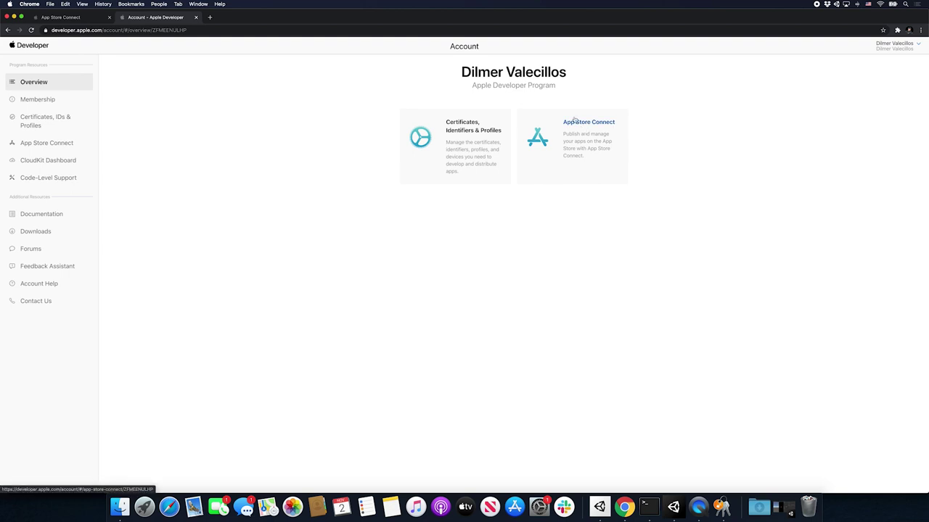
{"action": "left_click", "coordinate": [84, 18]}
{"action": "left_click", "coordinate": [168, 17]}
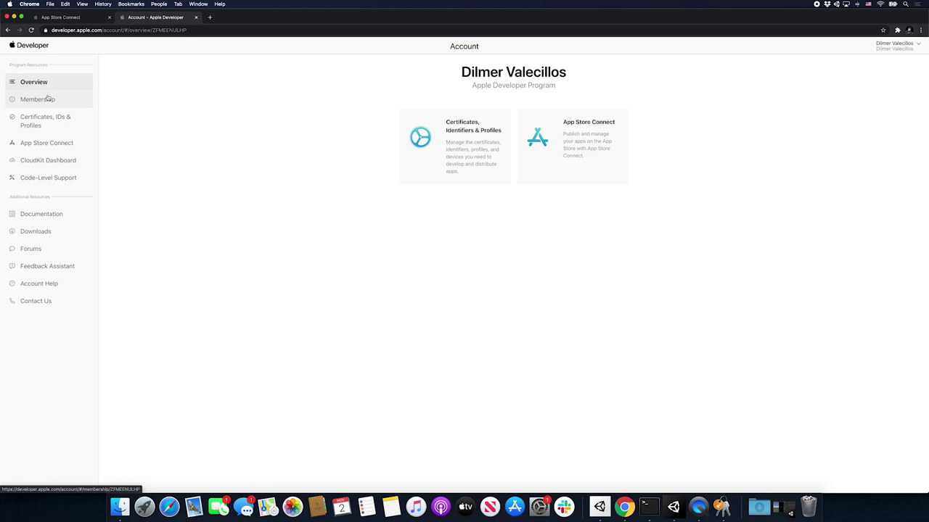
{"action": "left_click", "coordinate": [47, 124]}
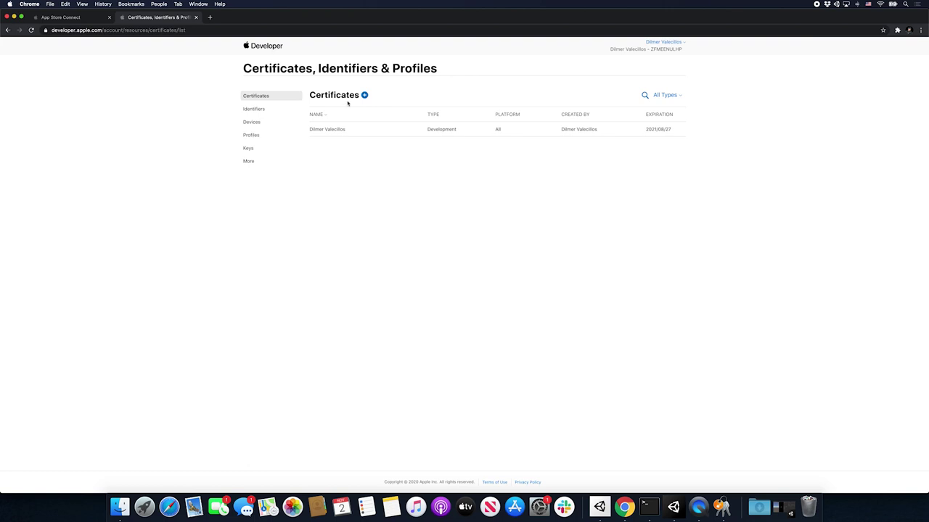
{"action": "left_click", "coordinate": [364, 95]}
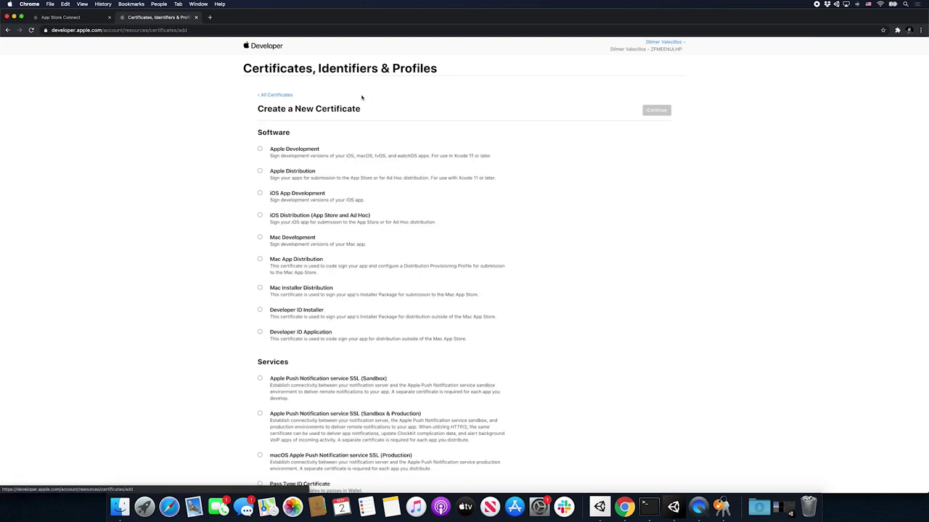
- Create an Apple Development certificate by uploading CertificateSigningRequest from the Desktop
{"action": "left_click", "coordinate": [260, 148]}
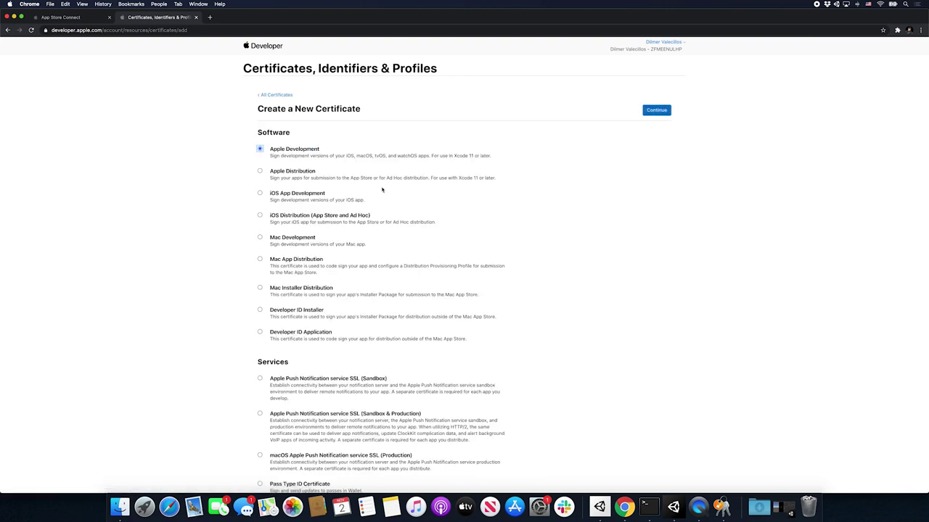
{"action": "left_click", "coordinate": [653, 114]}
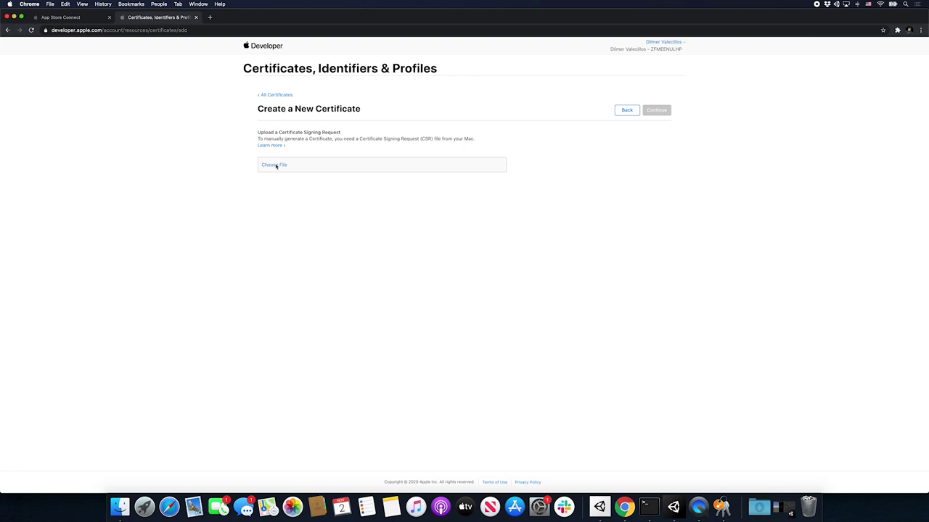
{"action": "left_click", "coordinate": [275, 165]}
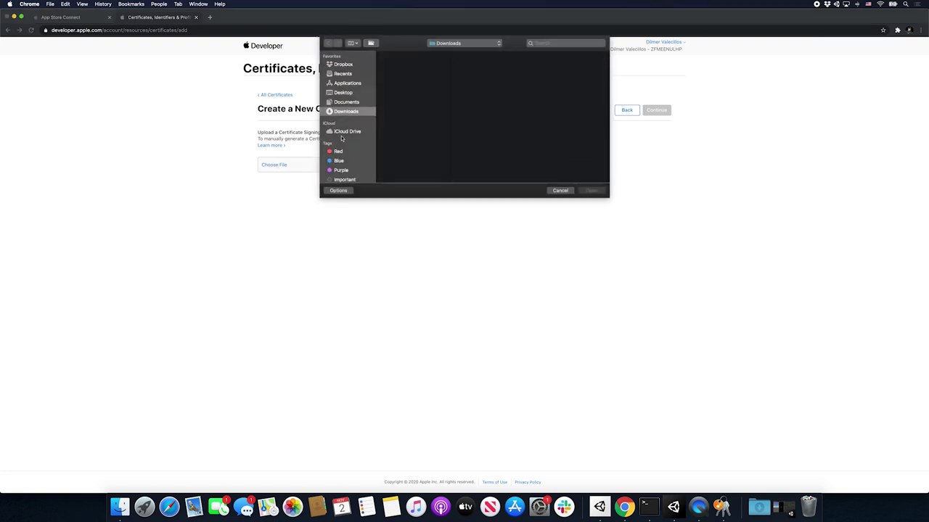
{"action": "left_click", "coordinate": [344, 91]}
{"action": "double_click", "coordinate": [410, 54]}
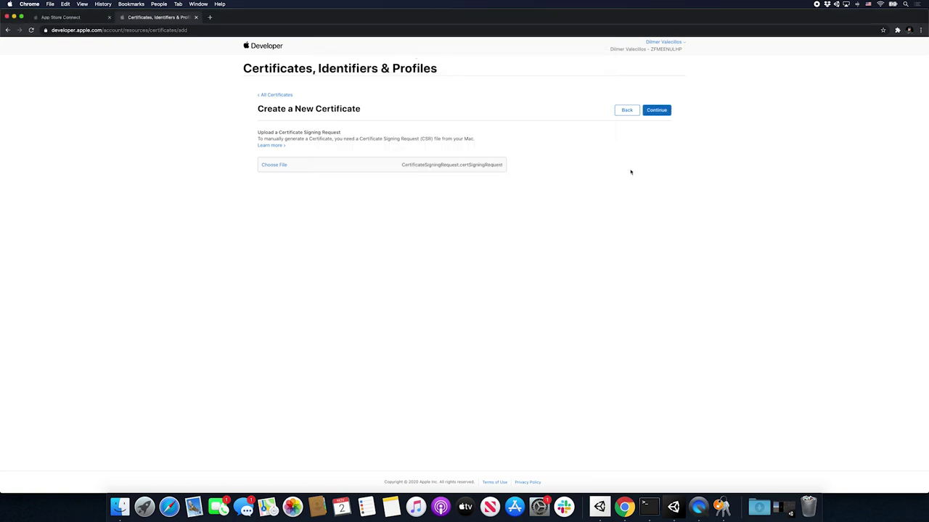
{"action": "left_click", "coordinate": [657, 111]}
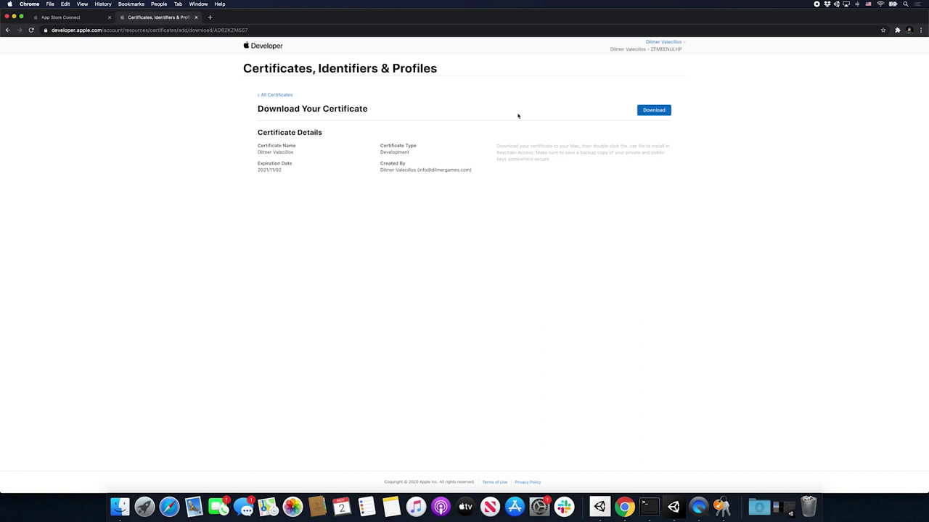
- Download development.cer and preview it from its Finder folder
{"action": "left_click", "coordinate": [651, 113]}
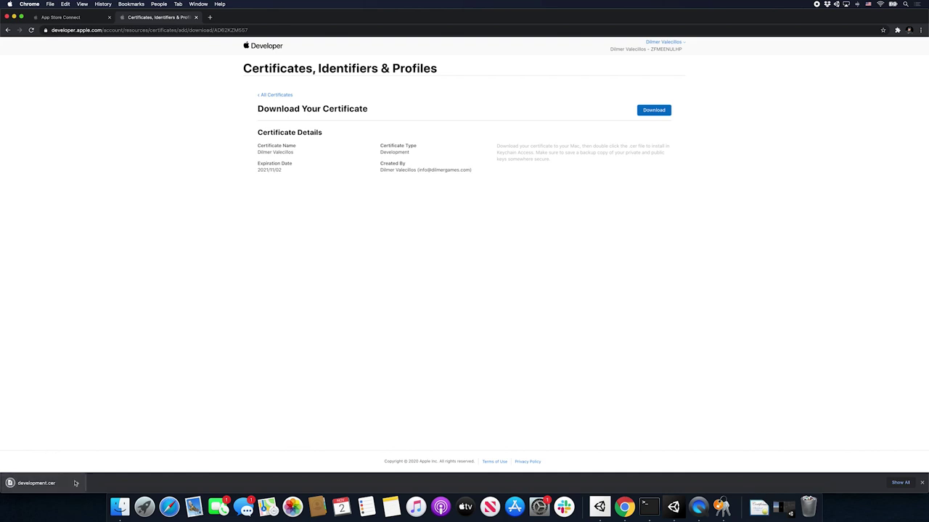
{"action": "left_click", "coordinate": [77, 482]}
{"action": "left_click", "coordinate": [92, 474]}
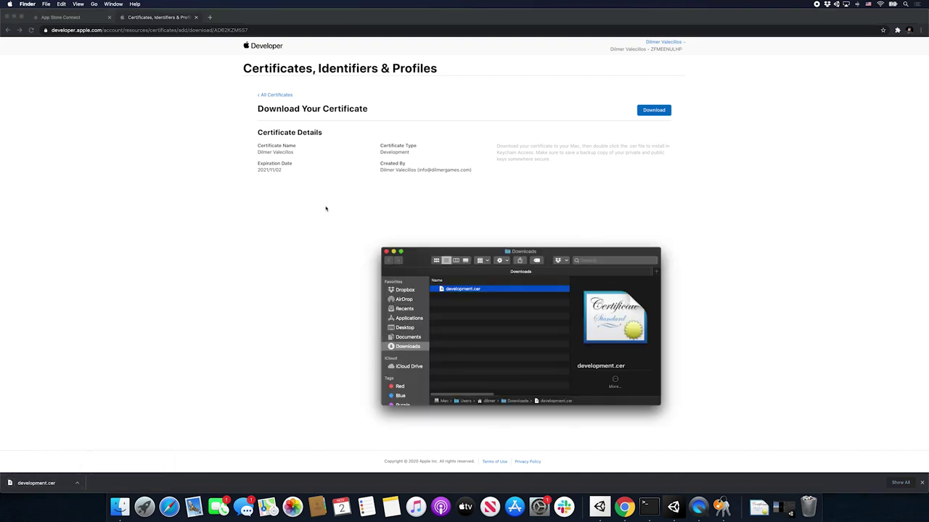
{"action": "key", "text": "space"}
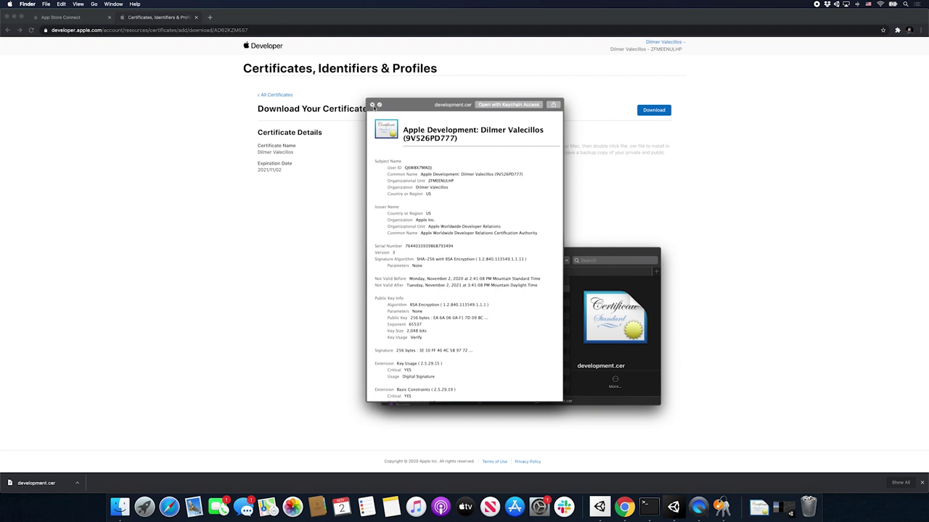
{"action": "left_click", "coordinate": [372, 105]}
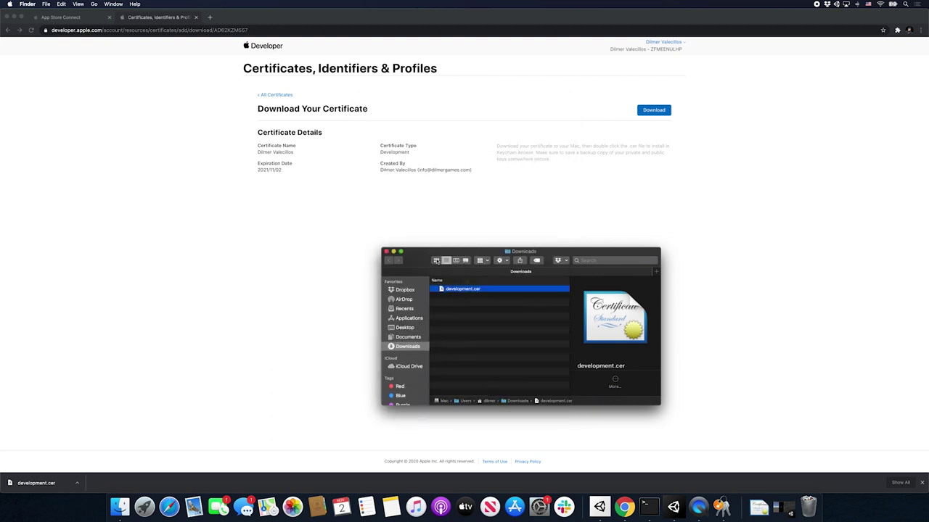
- Install development.cer into the keychain, confirm its private key, and return to All Certificates
{"action": "double_click", "coordinate": [455, 290]}
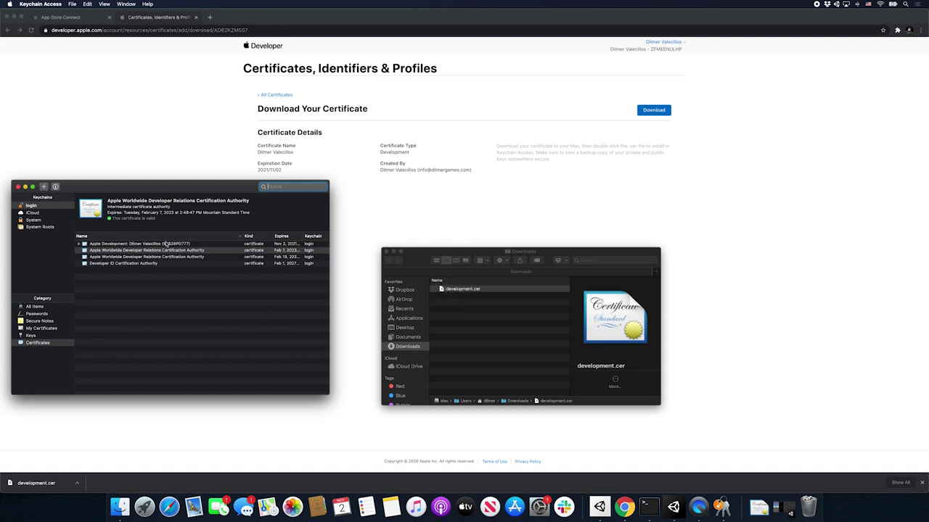
{"action": "left_click", "coordinate": [135, 246]}
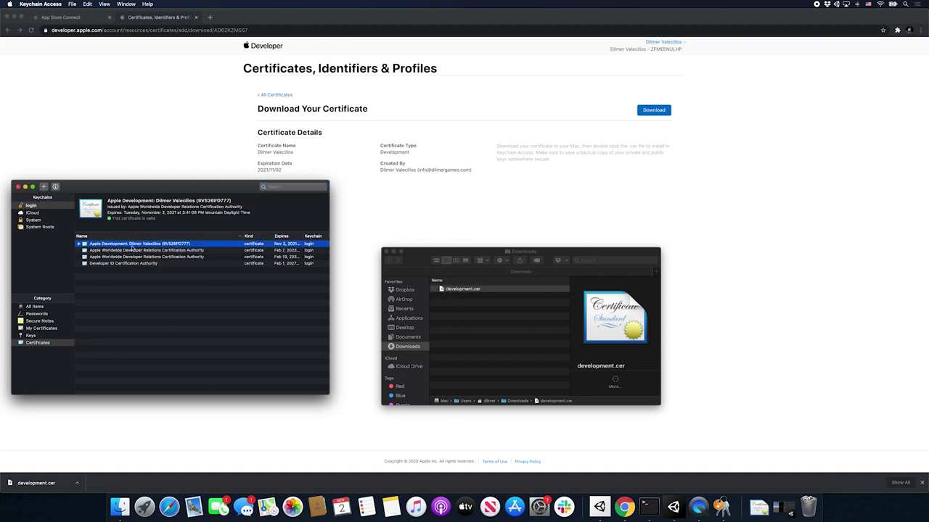
{"action": "left_click", "coordinate": [80, 244]}
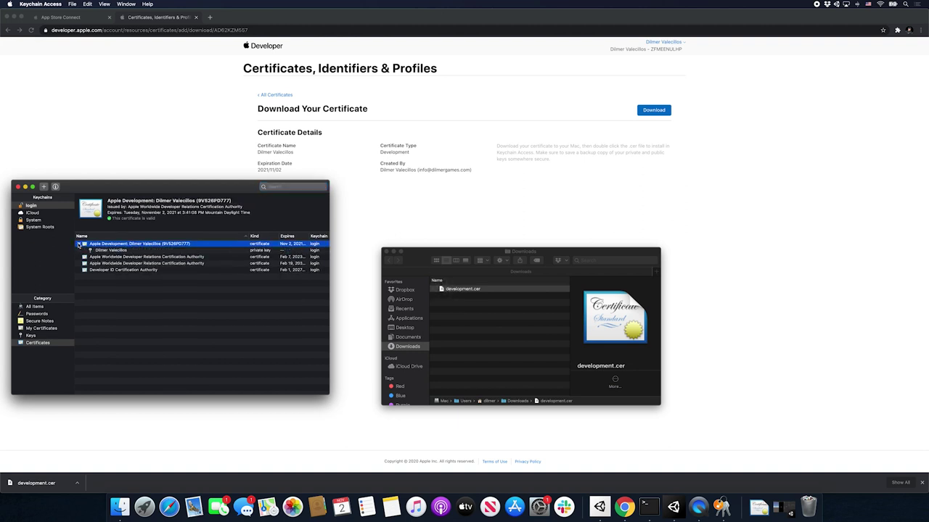
{"action": "left_click", "coordinate": [303, 111]}
{"action": "left_click", "coordinate": [275, 95]}
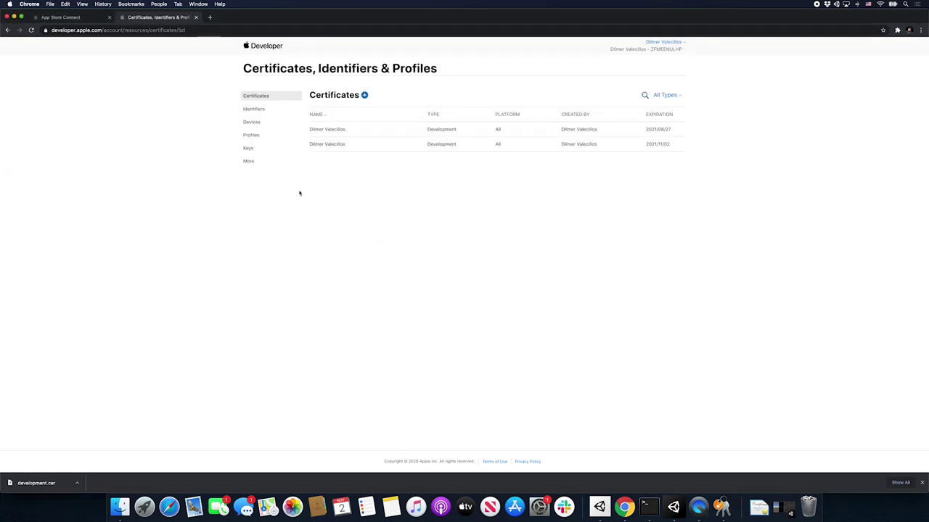
- Show the Identifiers list with App IDs such as AirDoodle (com.dilmergames.airdoodle)
{"action": "left_click", "coordinate": [365, 95]}
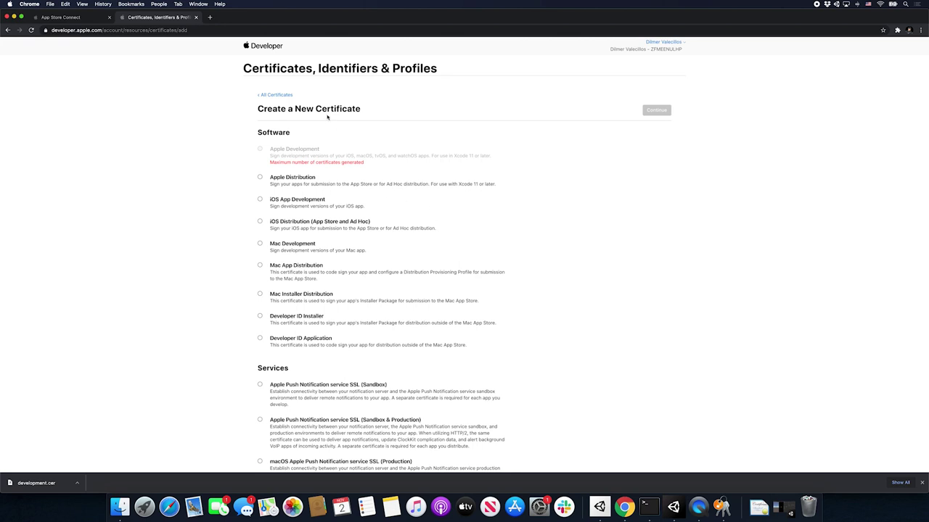
{"action": "left_click", "coordinate": [276, 95]}
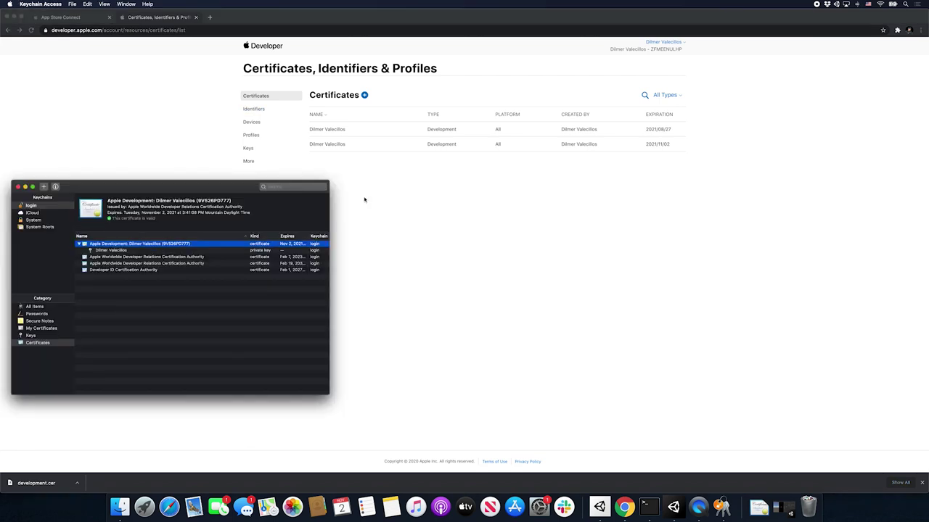
{"action": "left_click", "coordinate": [434, 218]}
{"action": "left_click", "coordinate": [276, 110]}
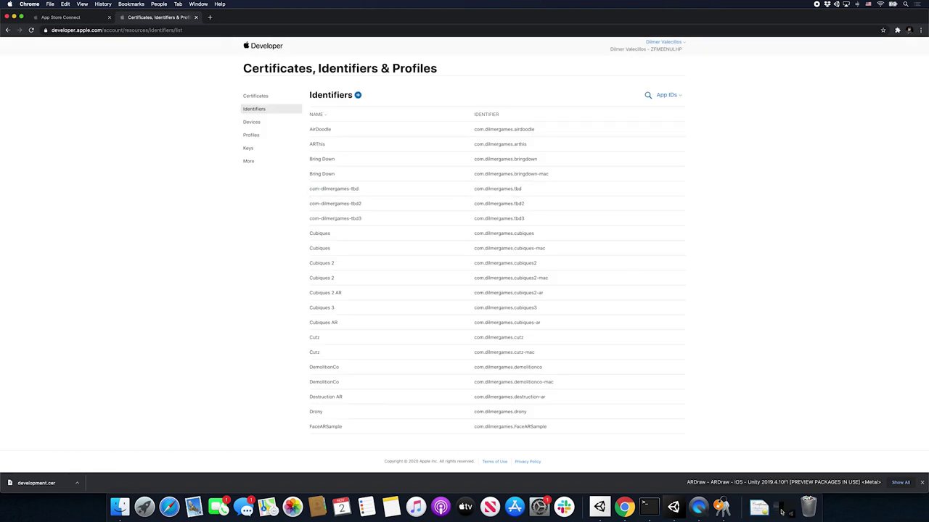
- In Unity, open iOS Player Settings via Build Settings, then close Build Settings
{"action": "key", "text": "super+Tab"}
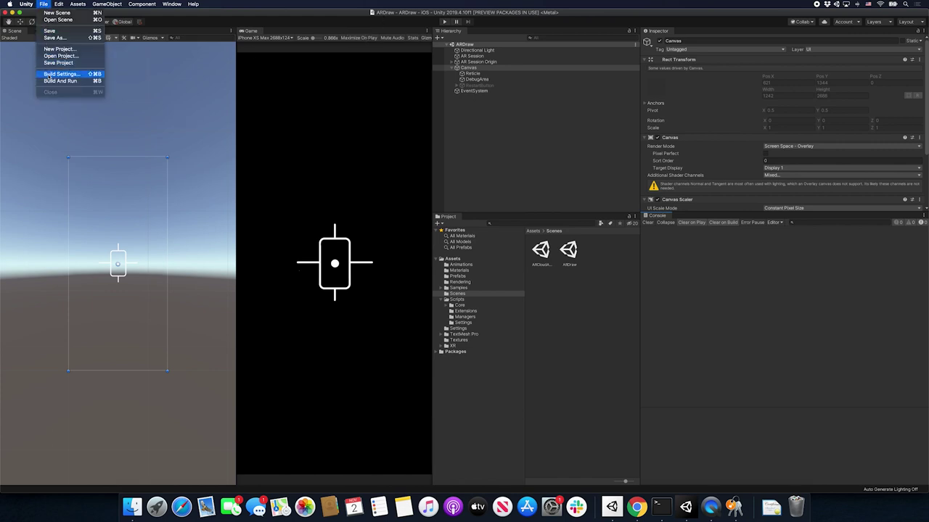
{"action": "left_click", "coordinate": [61, 74]}
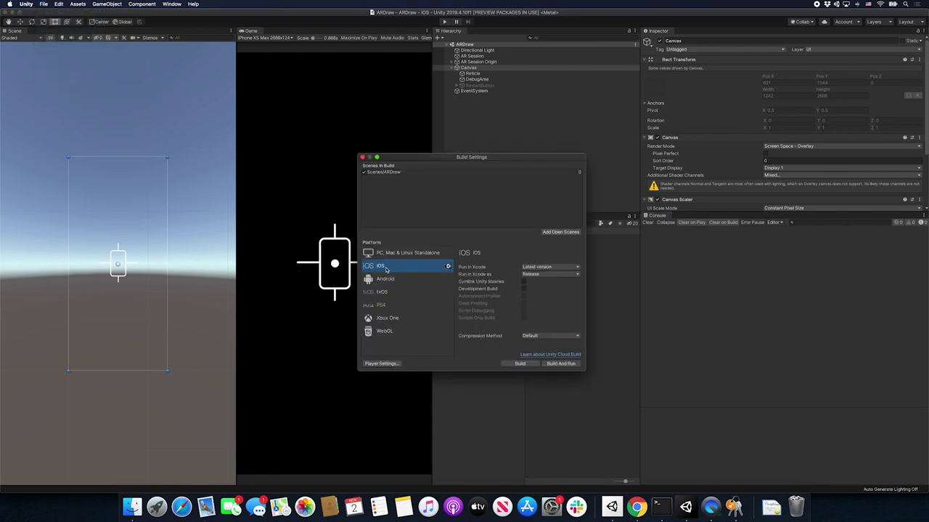
{"action": "left_click", "coordinate": [381, 364]}
{"action": "left_click", "coordinate": [363, 157]}
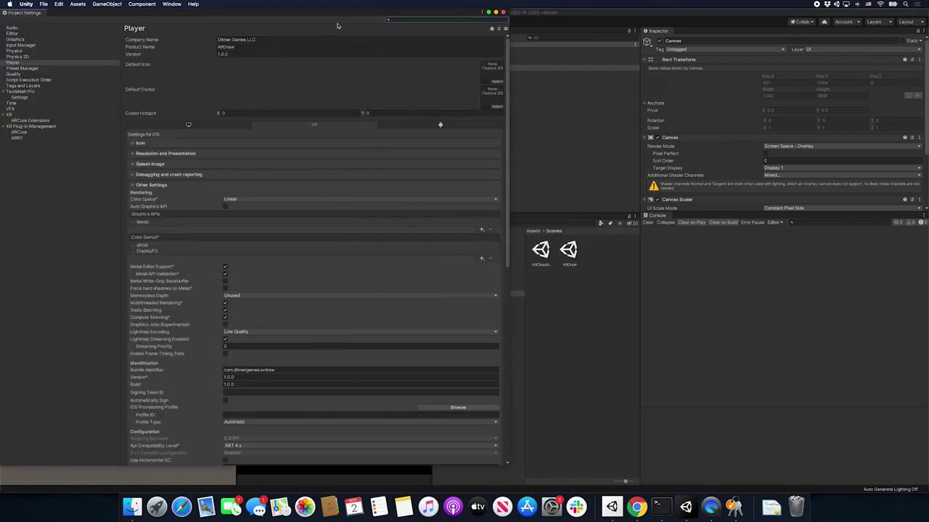
- Inspect the Bundle Identifier com.dilmergames.ardraw under Identification, then close Project Settings
{"action": "left_click_drag", "start_coordinate": [327, 14], "coordinate": [494, 29]}
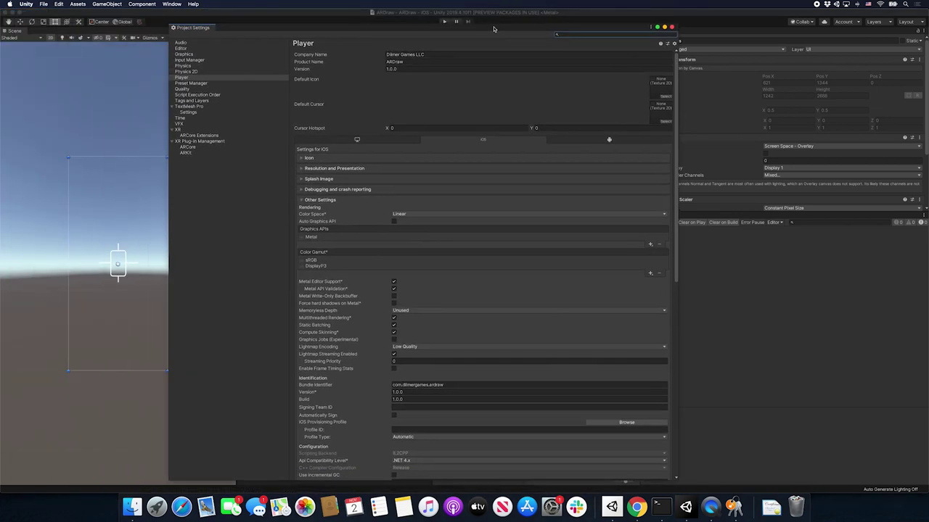
{"action": "scroll", "coordinate": [467, 304], "scroll_direction": "down", "scroll_amount": 3}
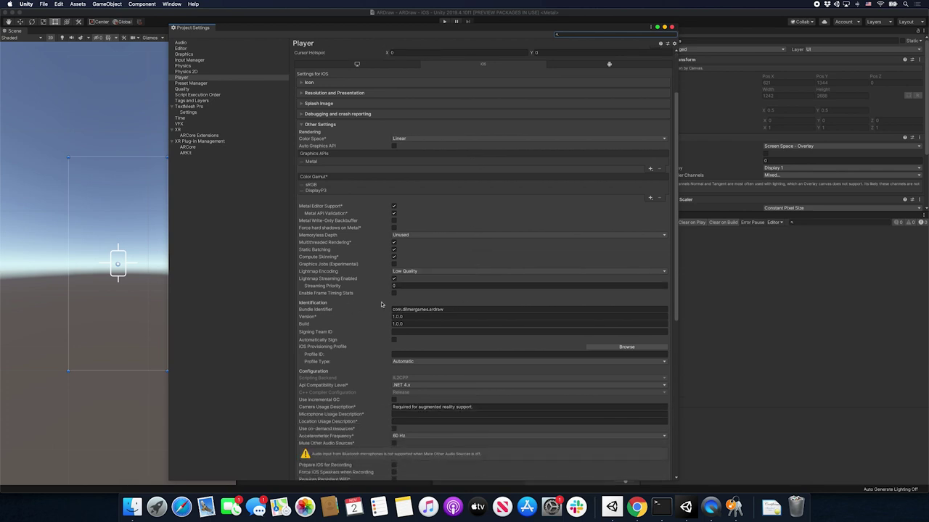
{"action": "left_click", "coordinate": [453, 310]}
{"action": "scroll", "coordinate": [492, 268], "scroll_direction": "up", "scroll_amount": 3}
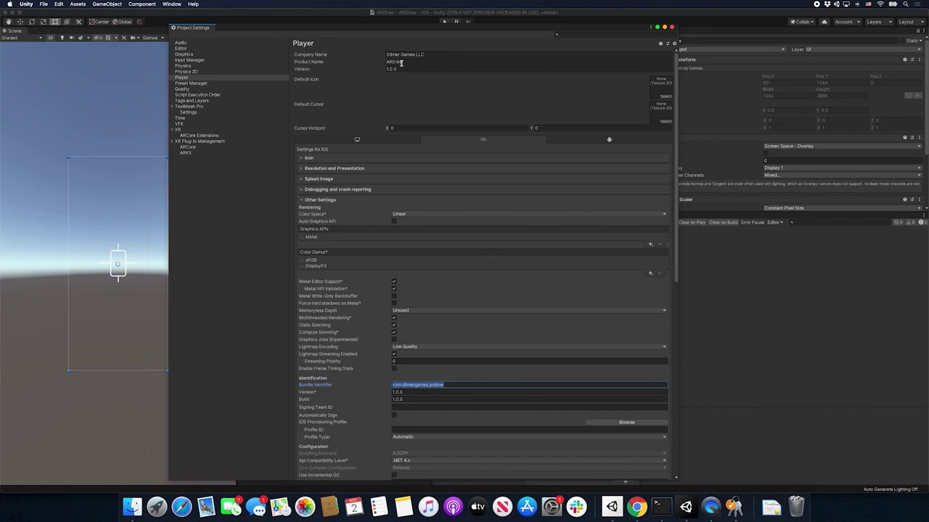
{"action": "scroll", "coordinate": [436, 327], "scroll_direction": "down", "scroll_amount": 1}
{"action": "scroll", "coordinate": [436, 327], "scroll_direction": "up", "scroll_amount": 1}
{"action": "left_click_drag", "start_coordinate": [429, 385], "coordinate": [385, 388]}
{"action": "scroll", "coordinate": [473, 390], "scroll_direction": "down", "scroll_amount": 4}
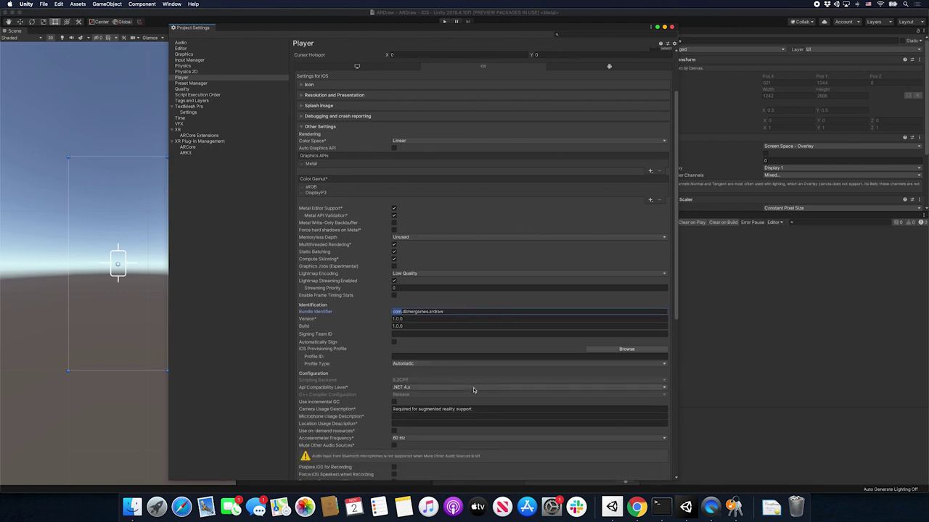
{"action": "scroll", "coordinate": [473, 390], "scroll_direction": "down", "scroll_amount": 1}
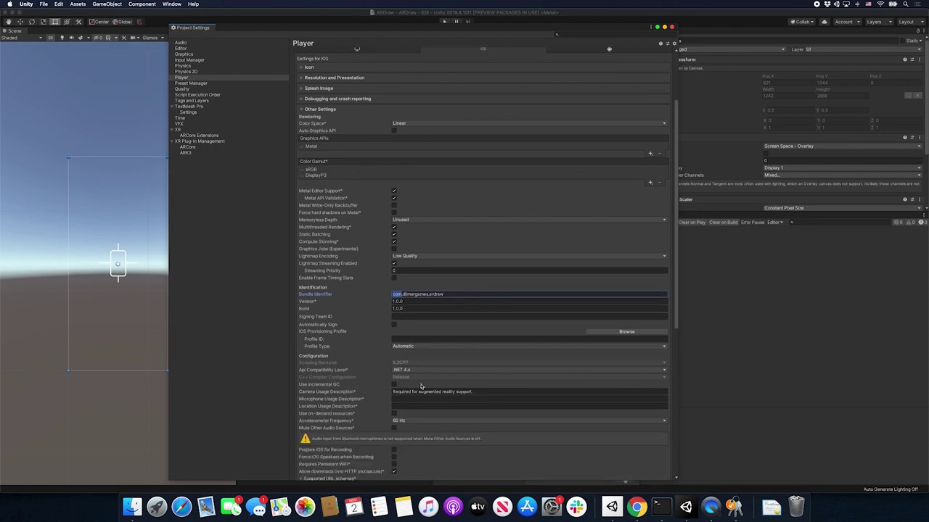
{"action": "scroll", "coordinate": [421, 386], "scroll_direction": "down", "scroll_amount": 3}
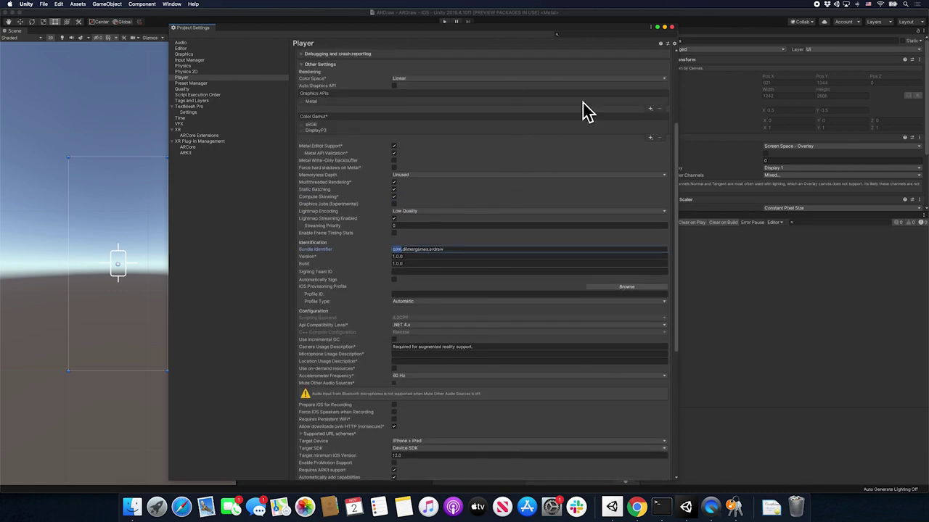
{"action": "left_click", "coordinate": [430, 249]}
{"action": "left_click_drag", "start_coordinate": [447, 249], "coordinate": [392, 248]}
{"action": "key", "text": "super+c"}
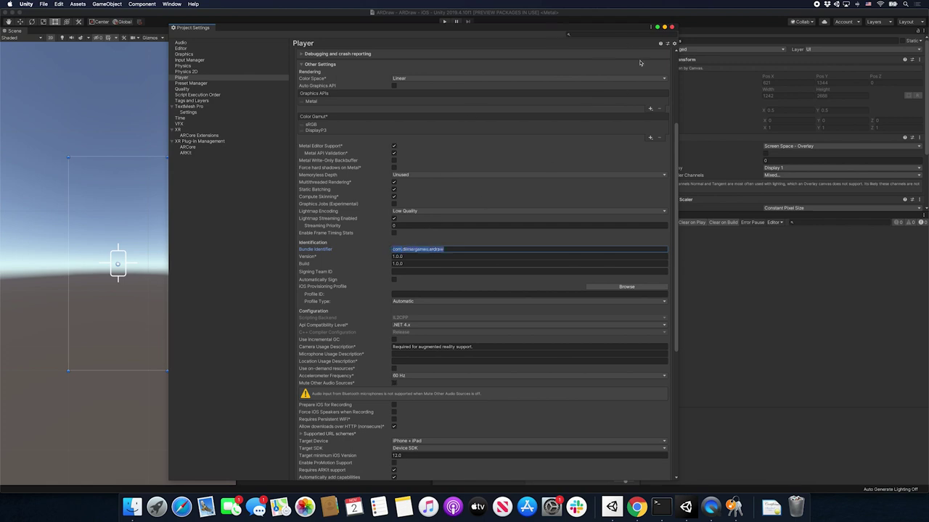
{"action": "left_click", "coordinate": [671, 28]}
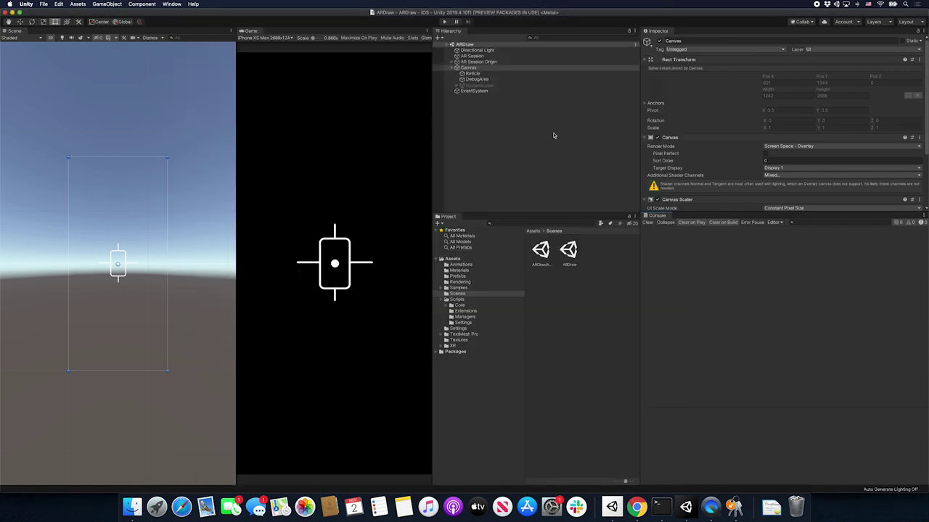
- Build for iOS, renaming the output from ARDraw5 to ARDraw on the Desktop
{"action": "left_click", "coordinate": [43, 3]}
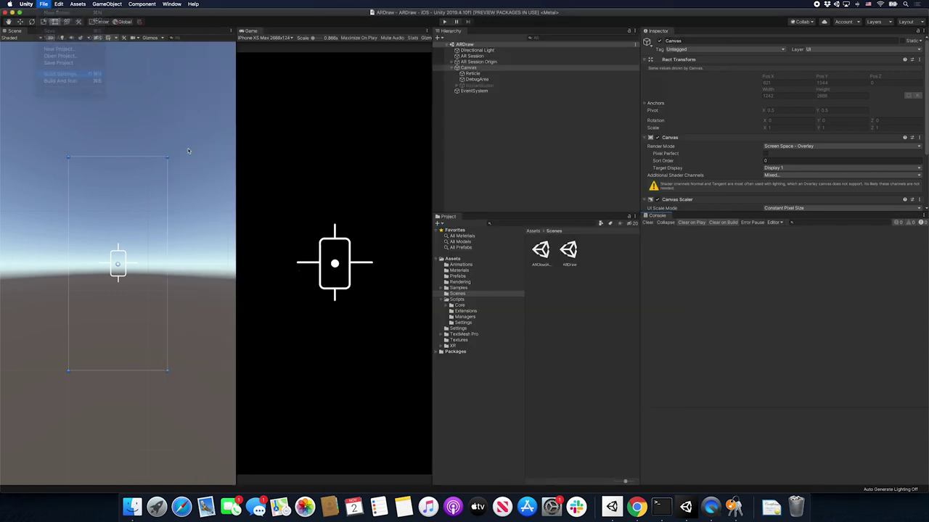
{"action": "key", "text": "Return"}
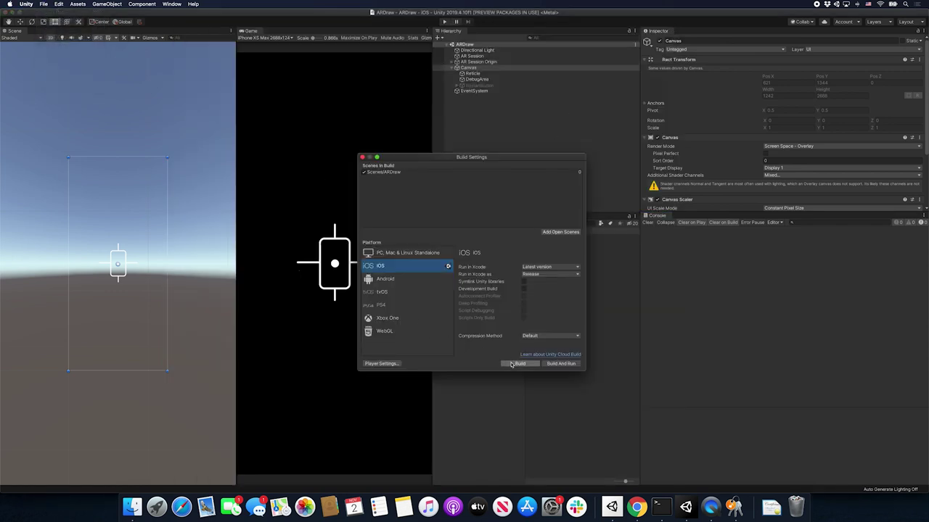
{"action": "left_click", "coordinate": [512, 363]}
{"action": "left_click", "coordinate": [462, 131]}
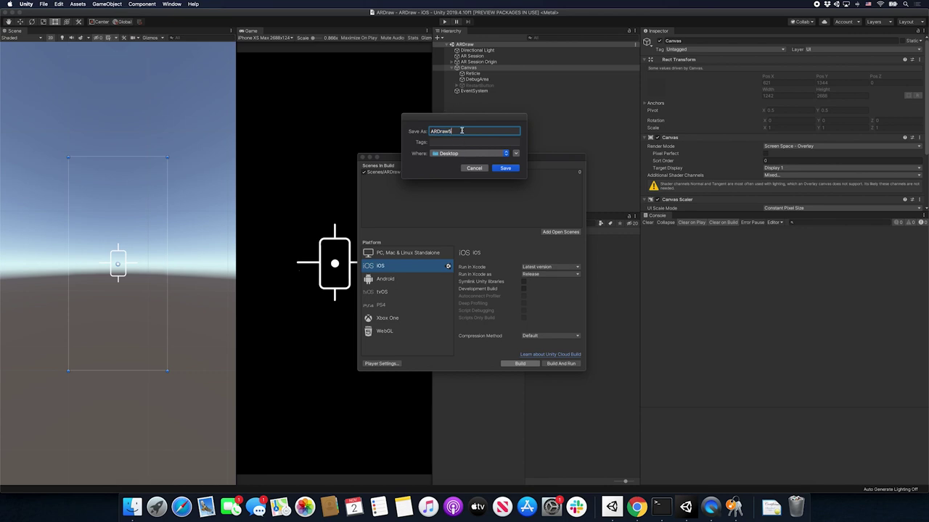
{"action": "key", "text": "BackSpace"}
{"action": "key", "text": "super+Tab"}
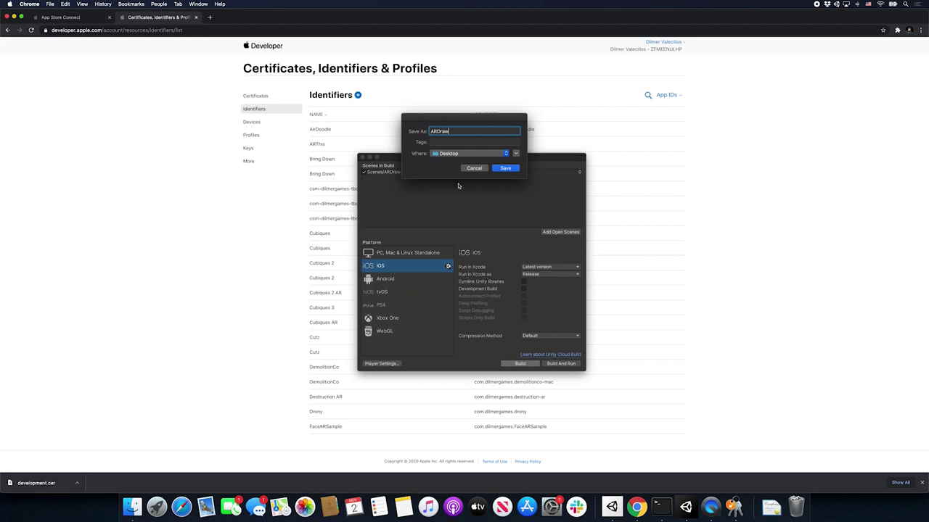
- Confirm the ARDraw build, move the Build Settings window aside and return to the developer portal
{"action": "key", "text": "Escape"}
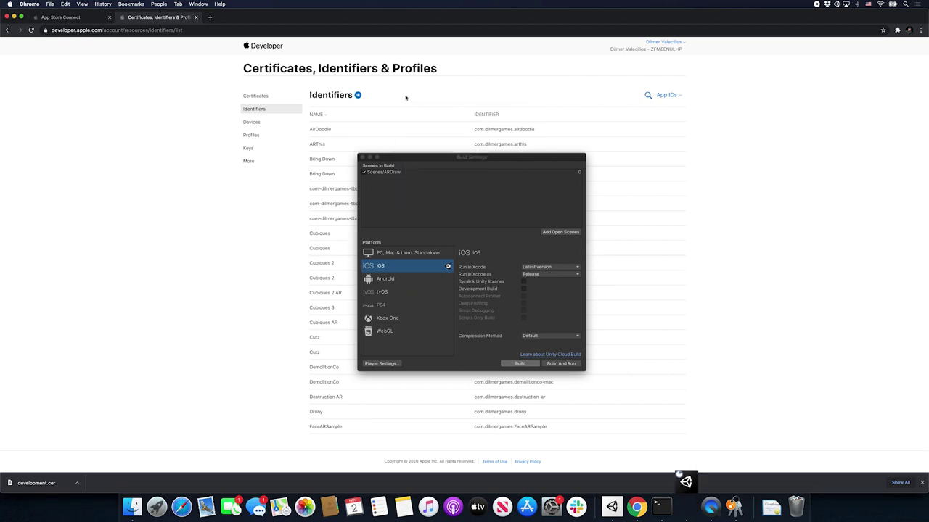
{"action": "left_click_drag", "start_coordinate": [388, 158], "coordinate": [729, 216]}
{"action": "key", "text": "super+Tab"}
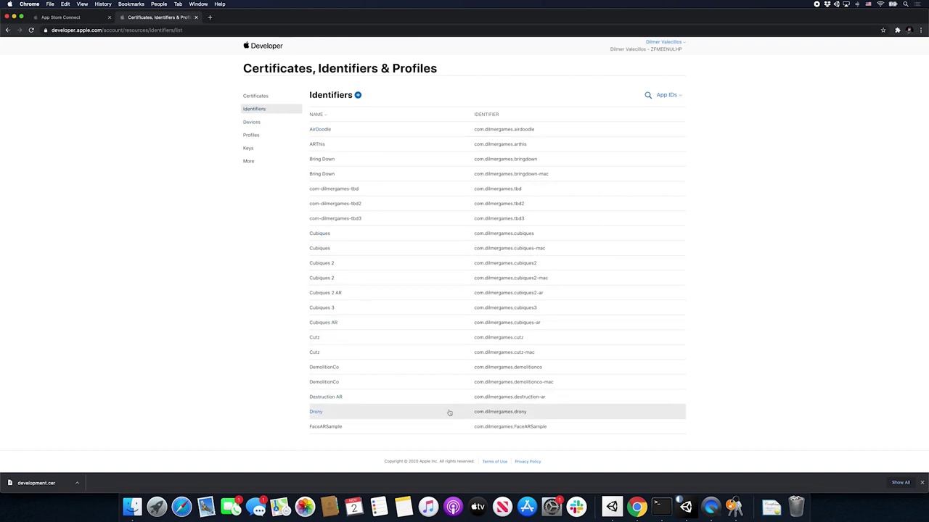
- Scroll through the registered App IDs and start registering a new identifier
{"action": "scroll", "coordinate": [428, 237], "scroll_direction": "down", "scroll_amount": 2}
{"action": "scroll", "coordinate": [429, 238], "scroll_direction": "down", "scroll_amount": 10}
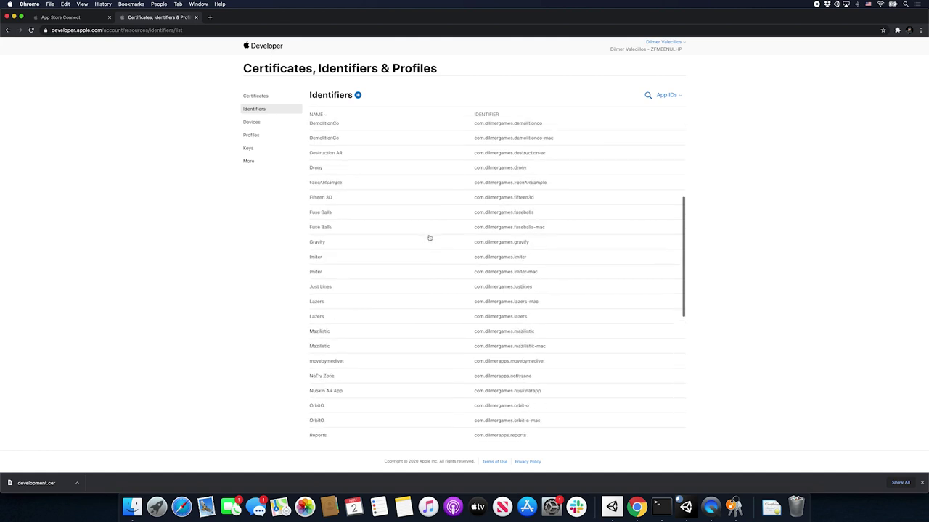
{"action": "scroll", "coordinate": [429, 238], "scroll_direction": "up", "scroll_amount": 15}
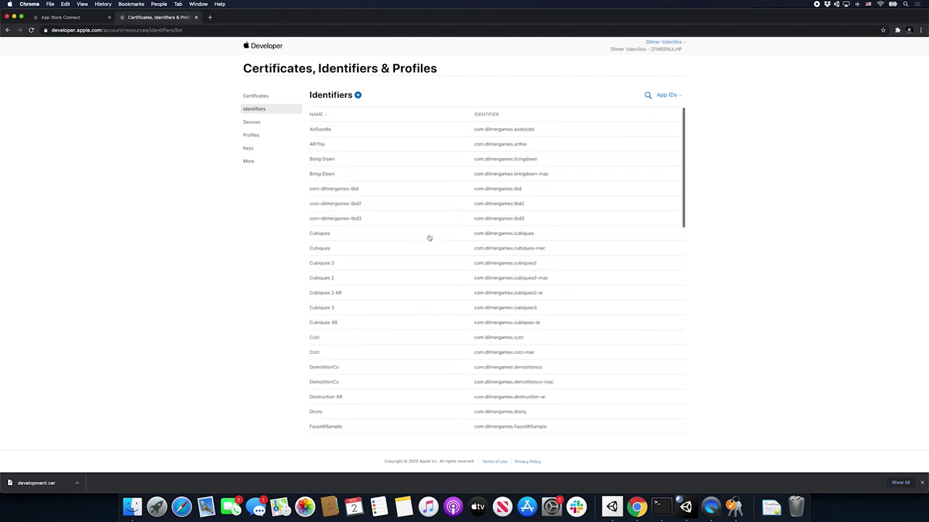
{"action": "left_click", "coordinate": [357, 95]}
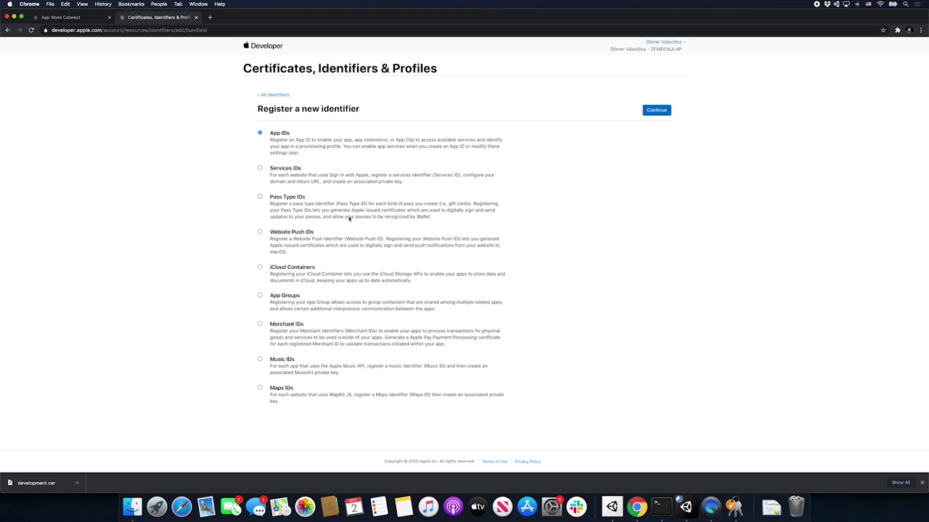
- Continue with App IDs and the App type to reach the blank Register an App ID form
{"action": "left_click", "coordinate": [657, 111]}
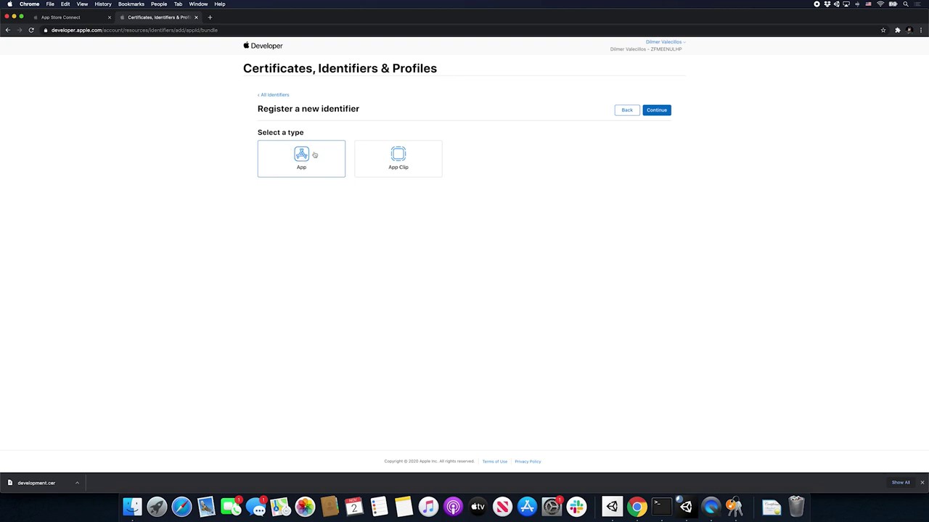
{"action": "left_click", "coordinate": [660, 111]}
{"action": "left_click", "coordinate": [319, 164]}
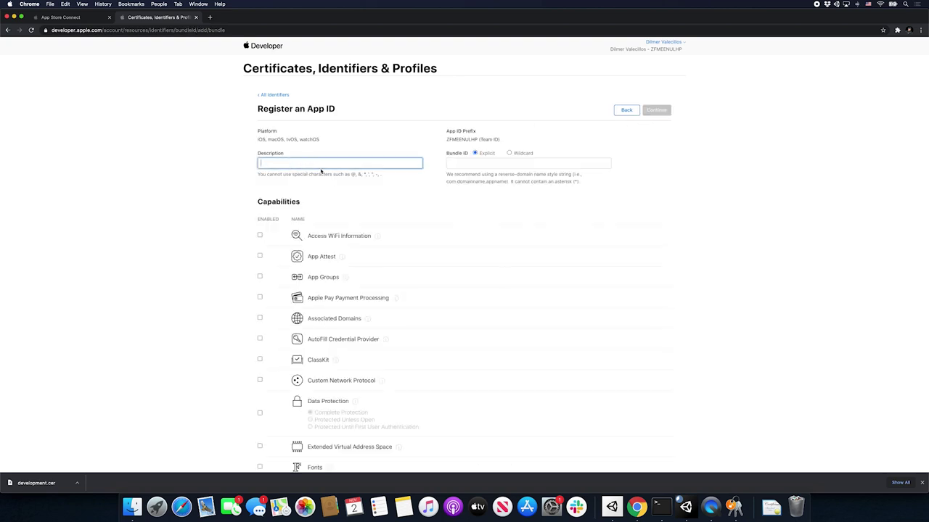
- Enter the description 'AR Draw App' and paste the bundle ID com.dilmergames.ardraw
{"action": "type", "text": "AR Draw App"}
{"action": "left_click", "coordinate": [515, 164]}
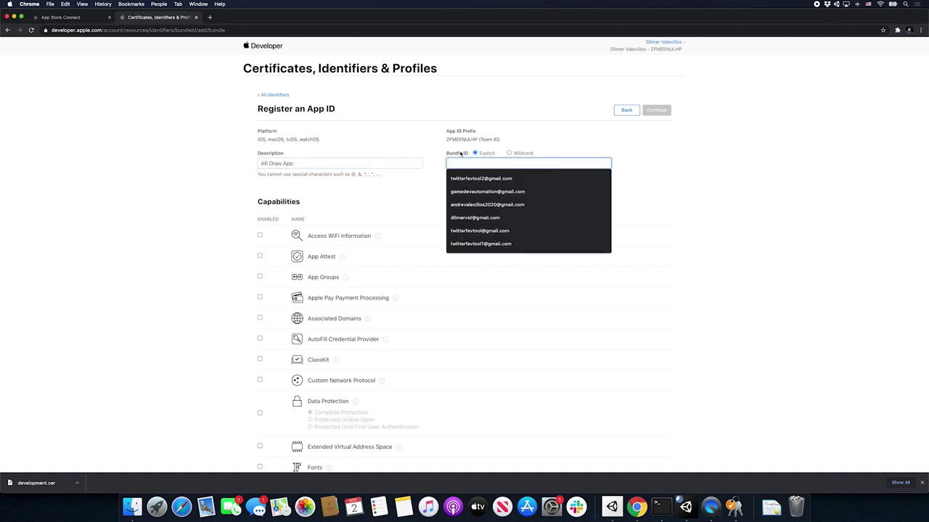
{"action": "left_click", "coordinate": [580, 142]}
{"action": "left_click", "coordinate": [506, 163]}
{"action": "key", "text": "super+v"}
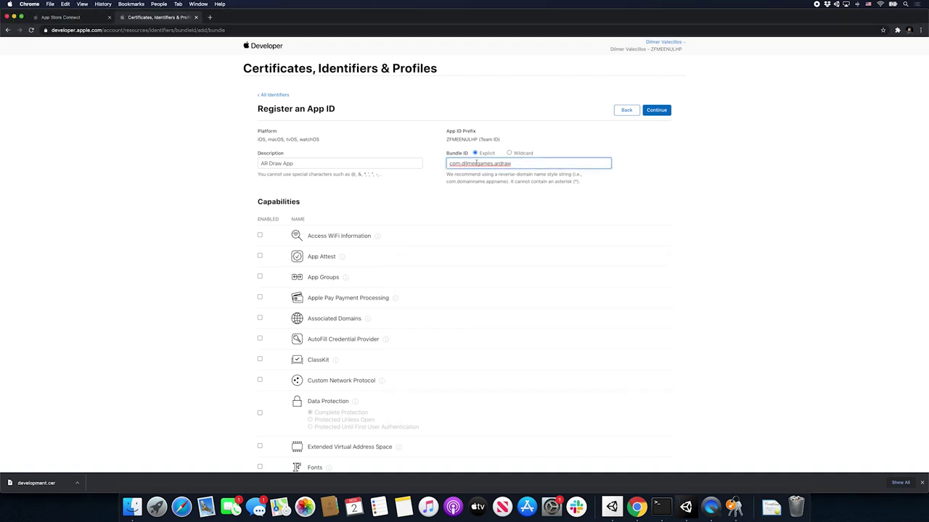
- Check the pasted bundle ID com.dilmergames.ardraw against the App Store Connect tab
{"action": "left_click_drag", "start_coordinate": [495, 165], "coordinate": [522, 164]}
{"action": "left_click", "coordinate": [507, 165]}
{"action": "left_click_drag", "start_coordinate": [513, 164], "coordinate": [498, 164]}
{"action": "left_click", "coordinate": [71, 17]}
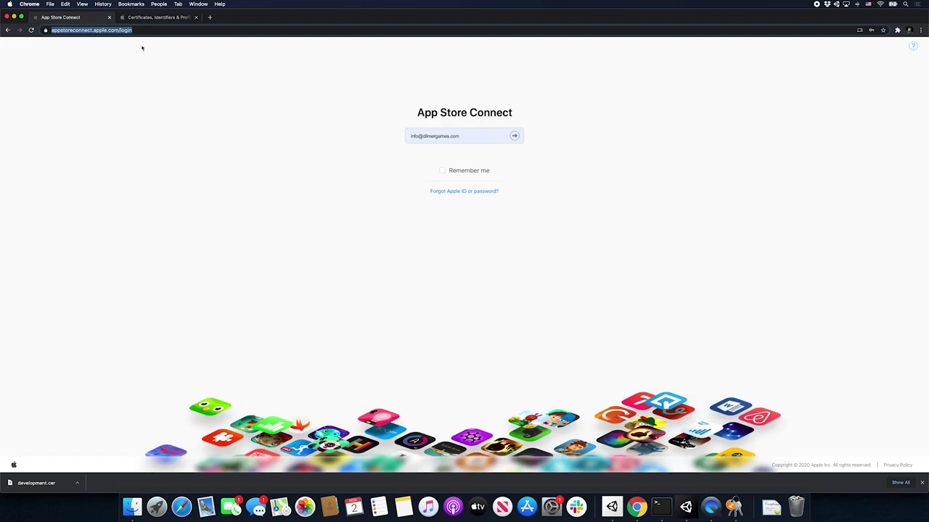
{"action": "left_click", "coordinate": [176, 18]}
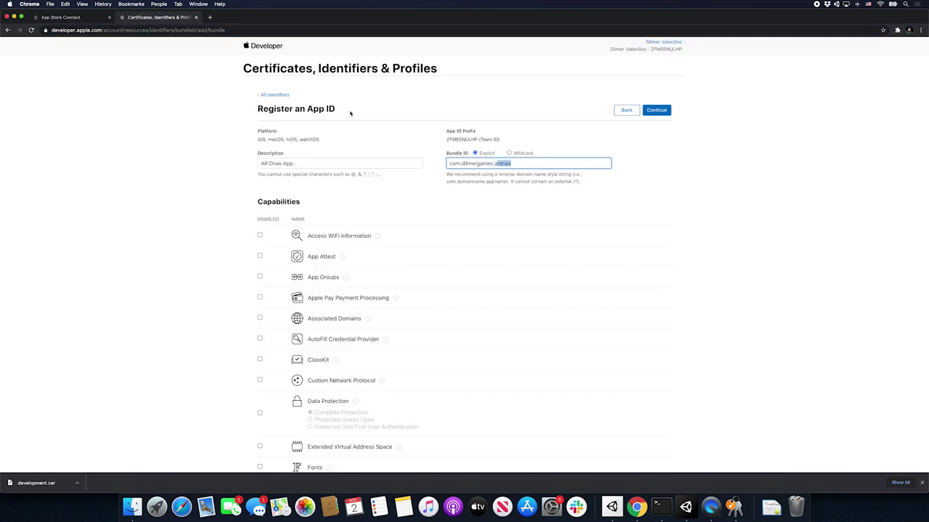
{"action": "triple_click", "coordinate": [503, 165]}
{"action": "left_click", "coordinate": [504, 165]}
{"action": "scroll", "coordinate": [447, 271], "scroll_direction": "down", "scroll_amount": 15}
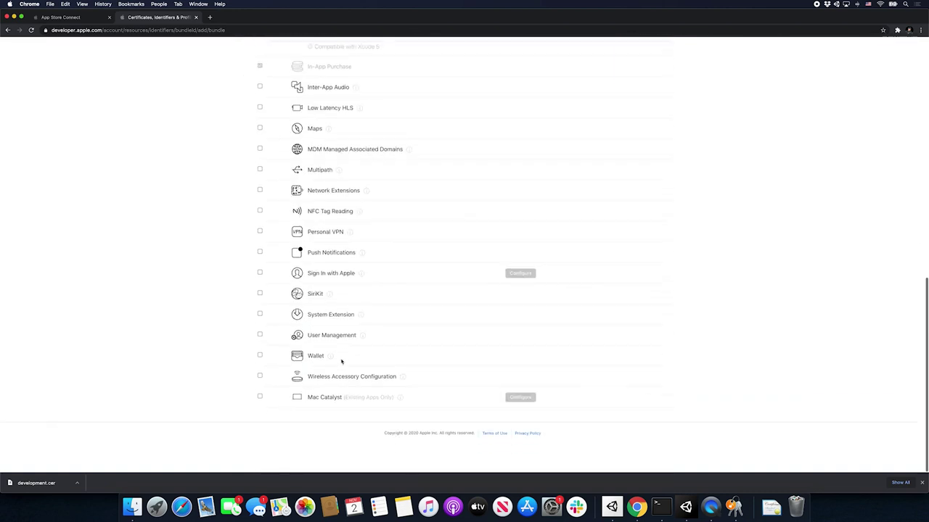
{"action": "scroll", "coordinate": [340, 361], "scroll_direction": "up", "scroll_amount": 6}
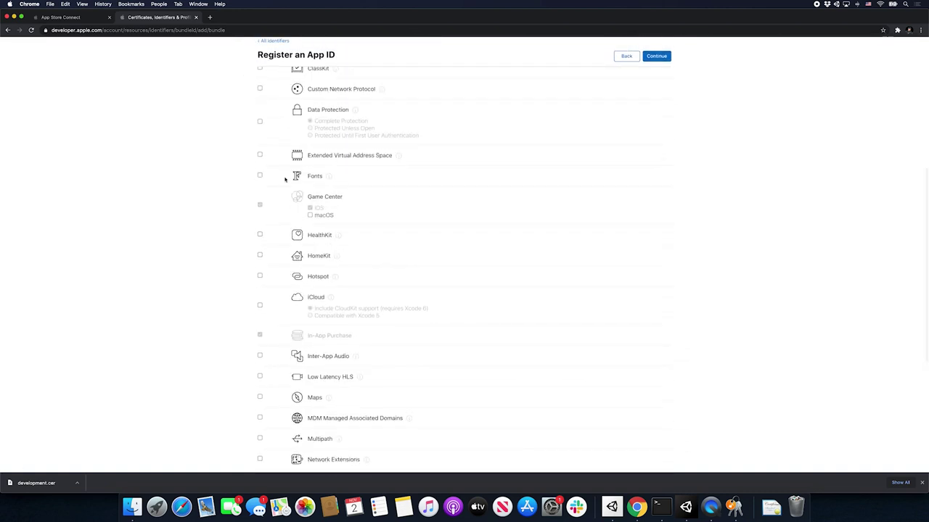
{"action": "scroll", "coordinate": [285, 179], "scroll_direction": "up", "scroll_amount": 4}
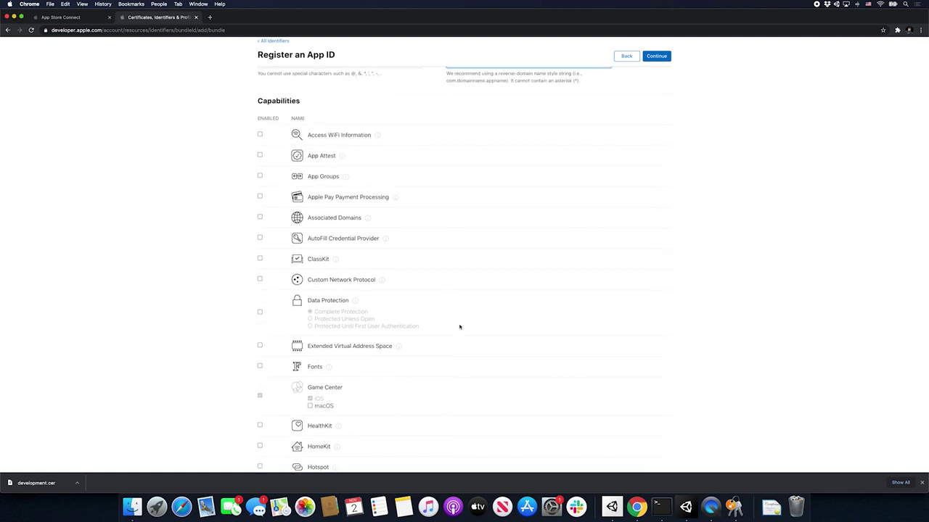
{"action": "scroll", "coordinate": [460, 326], "scroll_direction": "down", "scroll_amount": 10}
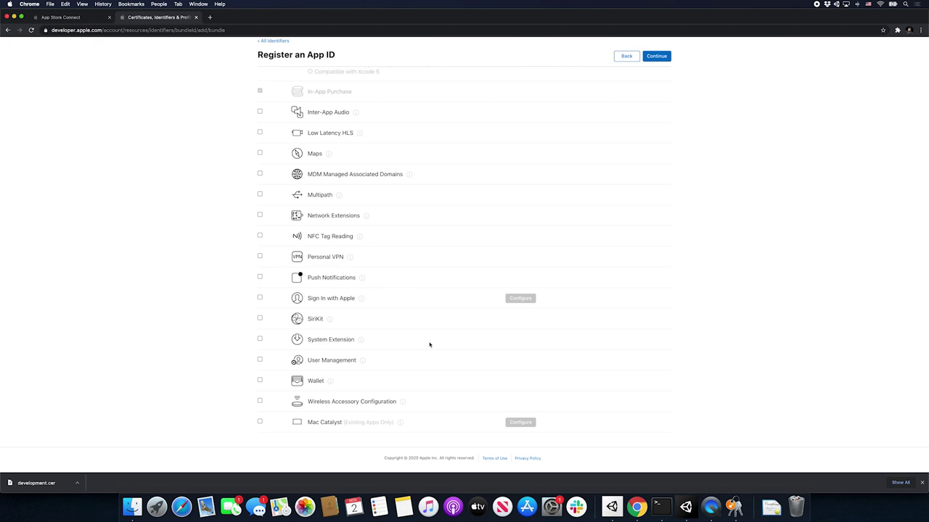
{"action": "scroll", "coordinate": [474, 307], "scroll_direction": "up", "scroll_amount": 2}
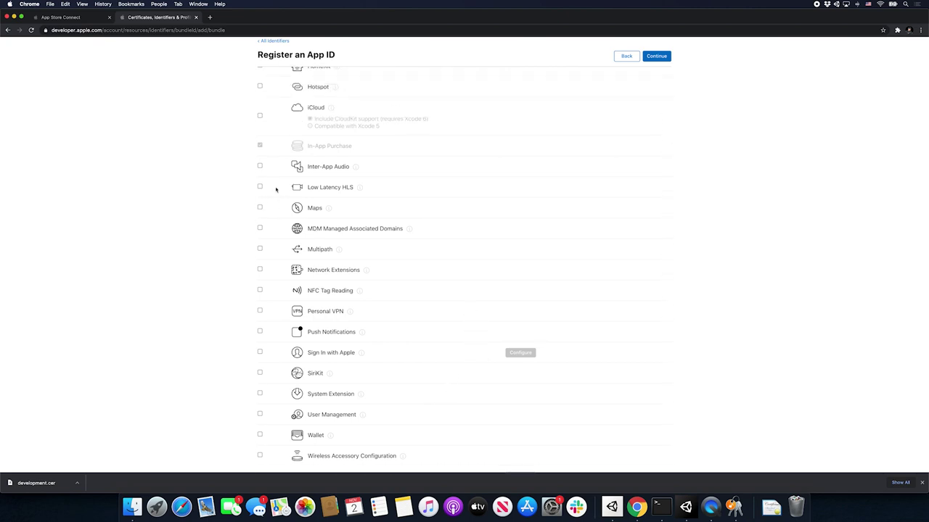
{"action": "scroll", "coordinate": [280, 142], "scroll_direction": "up", "scroll_amount": 1}
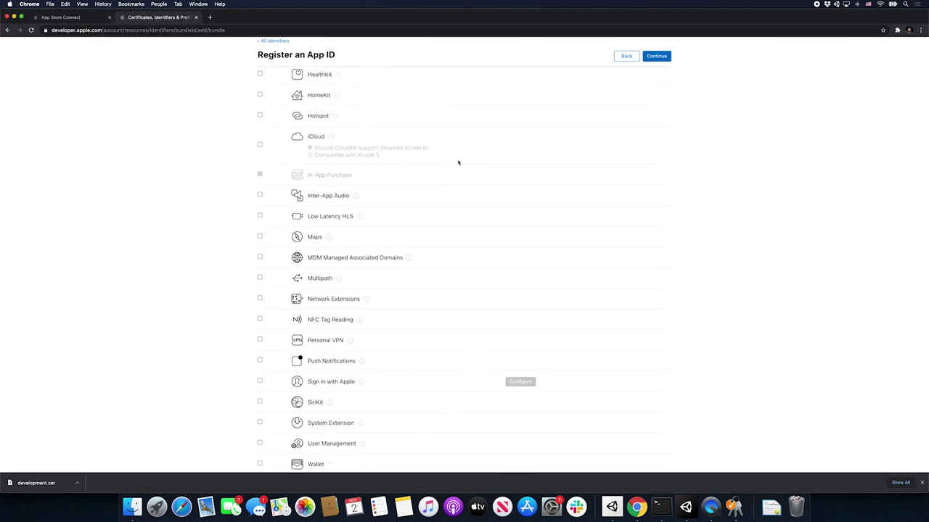
{"action": "scroll", "coordinate": [450, 159], "scroll_direction": "up", "scroll_amount": 5}
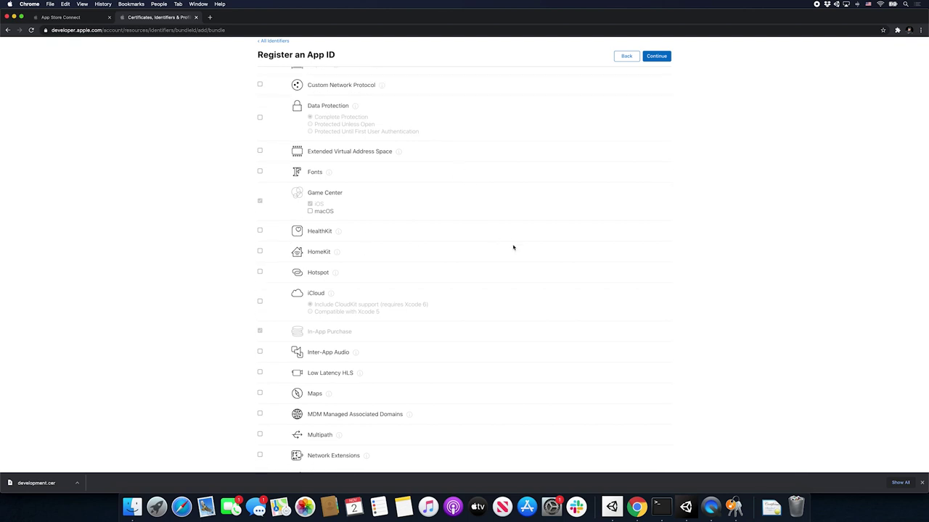
{"action": "scroll", "coordinate": [530, 299], "scroll_direction": "up", "scroll_amount": 15}
{"action": "scroll", "coordinate": [624, 174], "scroll_direction": "down", "scroll_amount": 1}
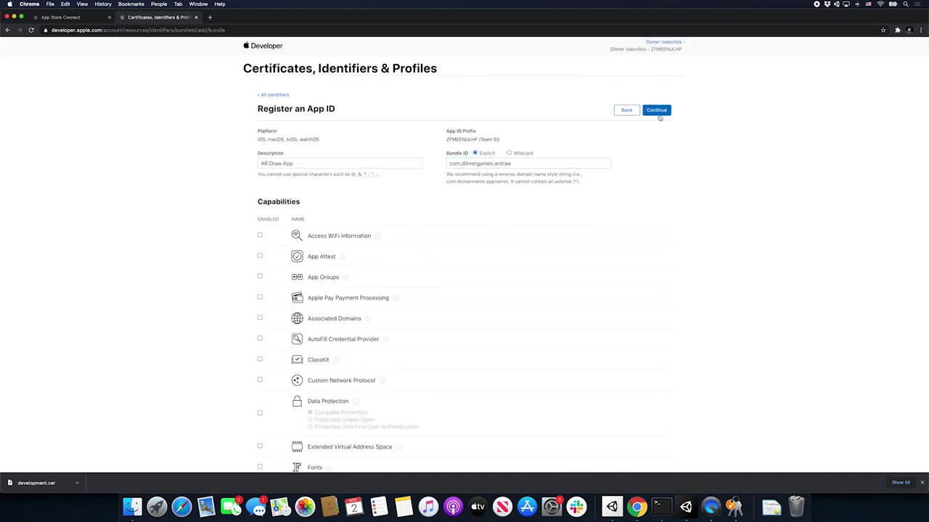
- Try registering com.dilmergames.ardraw twice, dismissing the 'not available' invalid value error each time
{"action": "left_click", "coordinate": [657, 110]}
{"action": "left_click", "coordinate": [653, 113]}
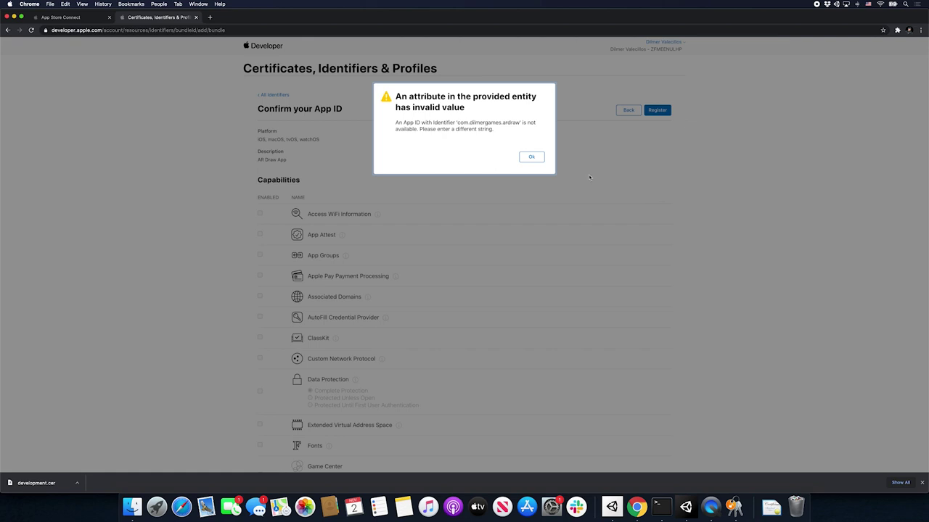
{"action": "left_click", "coordinate": [529, 157]}
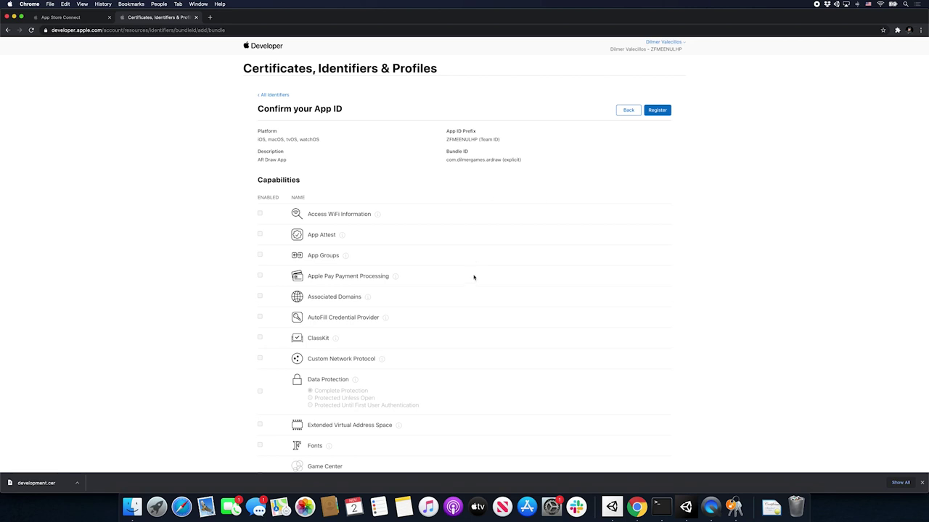
{"action": "scroll", "coordinate": [495, 296], "scroll_direction": "down", "scroll_amount": 10}
{"action": "scroll", "coordinate": [483, 383], "scroll_direction": "up", "scroll_amount": 10}
{"action": "key", "text": "Return"}
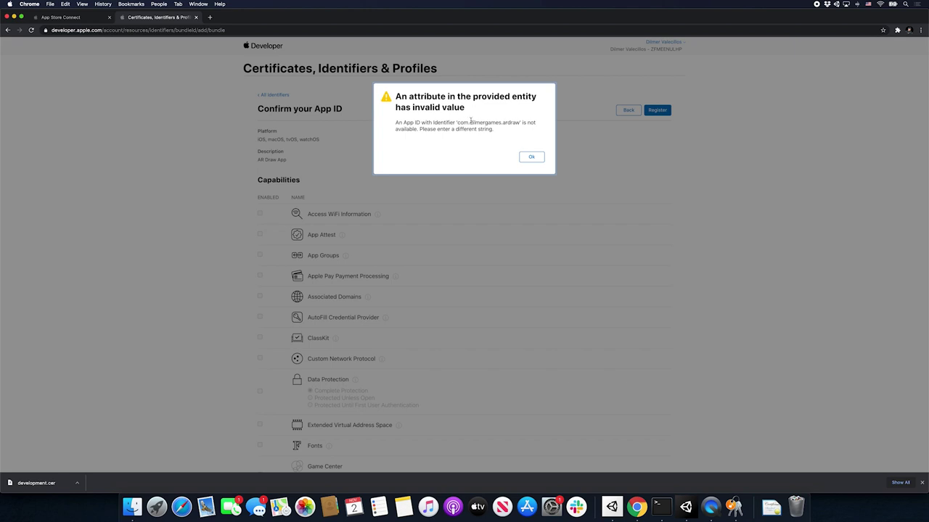
{"action": "left_click_drag", "start_coordinate": [457, 123], "coordinate": [521, 124]}
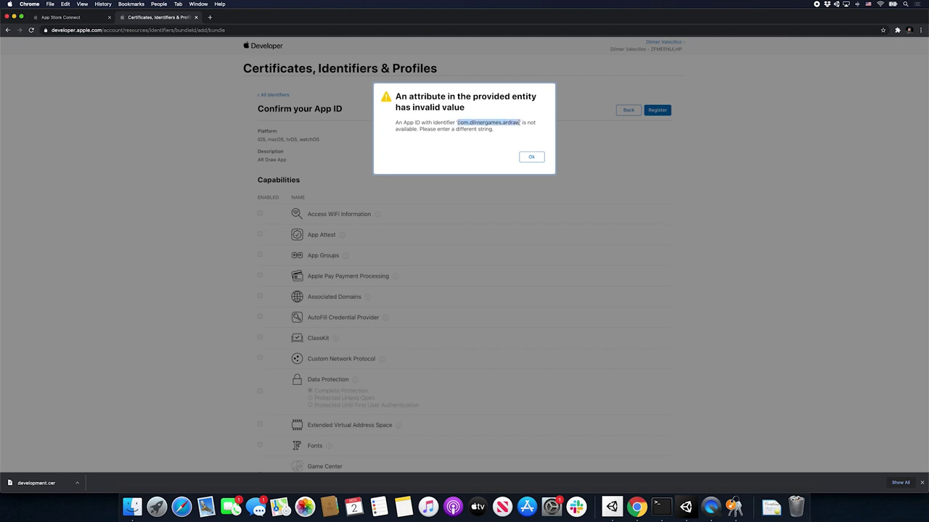
{"action": "left_click", "coordinate": [531, 157]}
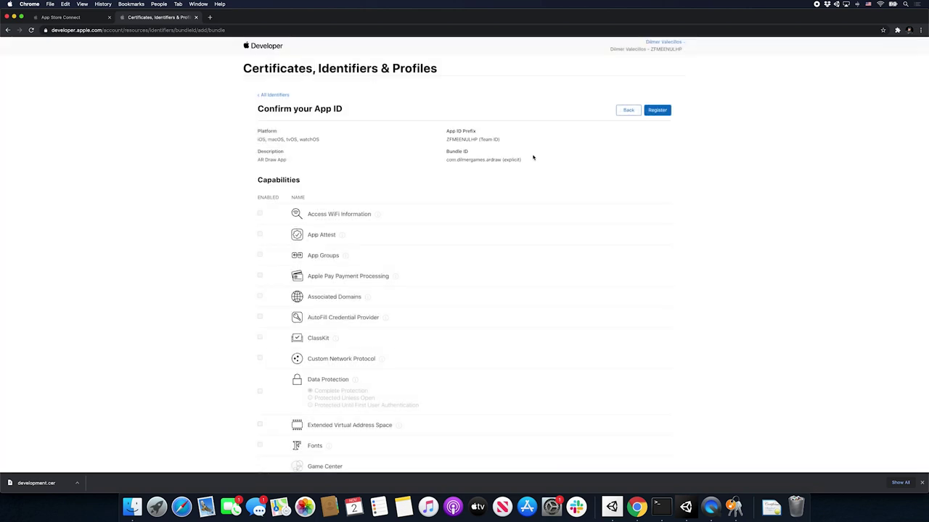
- Go back, change the bundle ID to com.dilmergames.ardrawtest, and continue to confirmation
{"action": "left_click", "coordinate": [274, 96]}
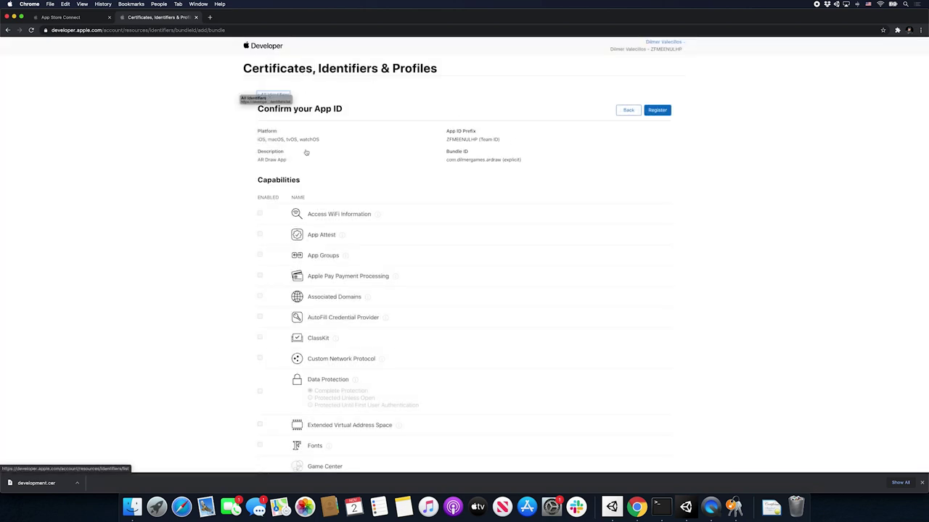
{"action": "left_click", "coordinate": [627, 110]}
{"action": "left_click", "coordinate": [518, 164]}
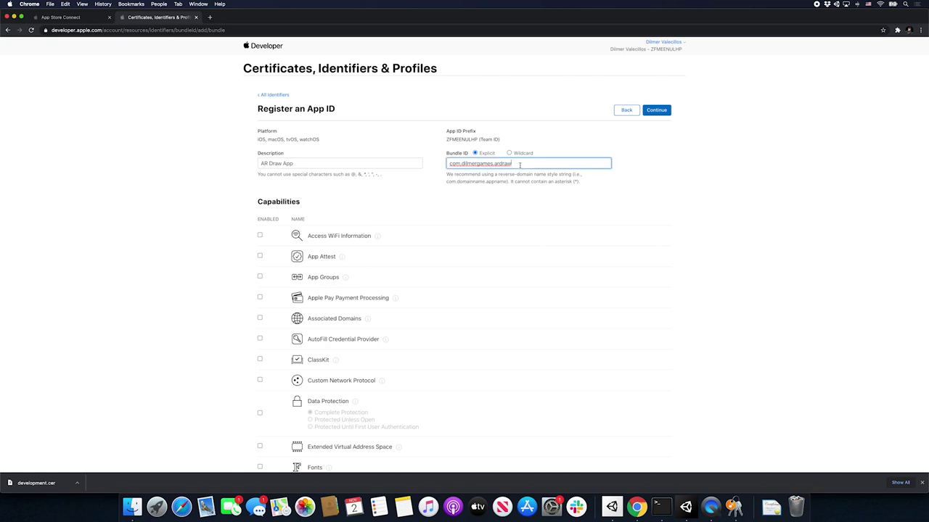
{"action": "type", "text": "test"}
{"action": "key", "text": "super+a"}
{"action": "key", "text": "super+a"}
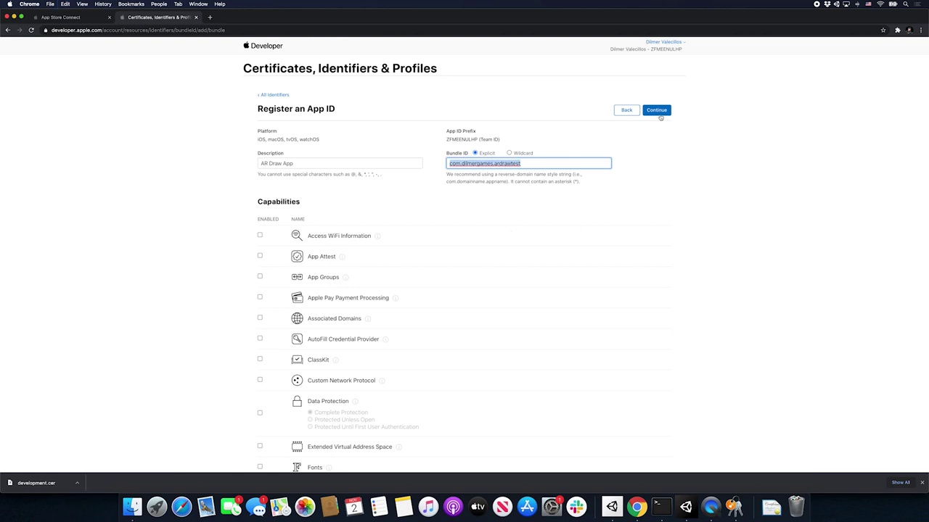
{"action": "left_click", "coordinate": [662, 114]}
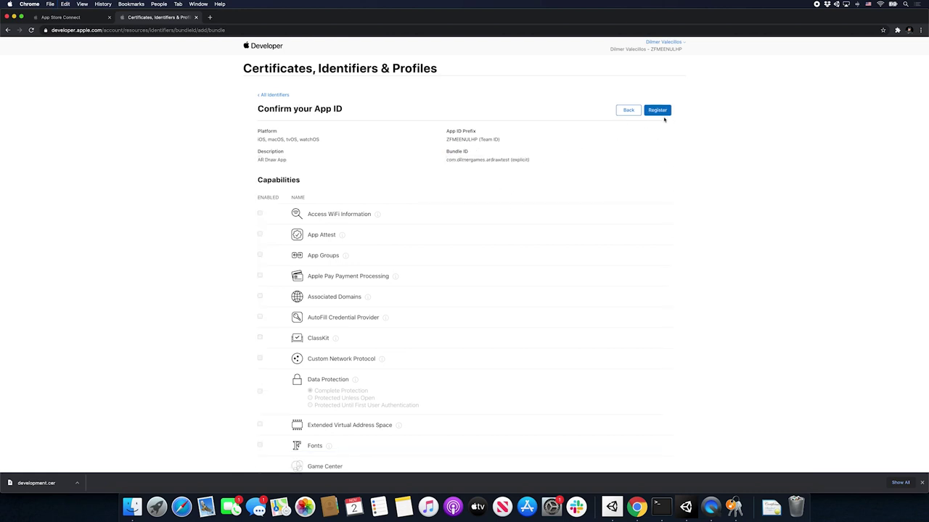
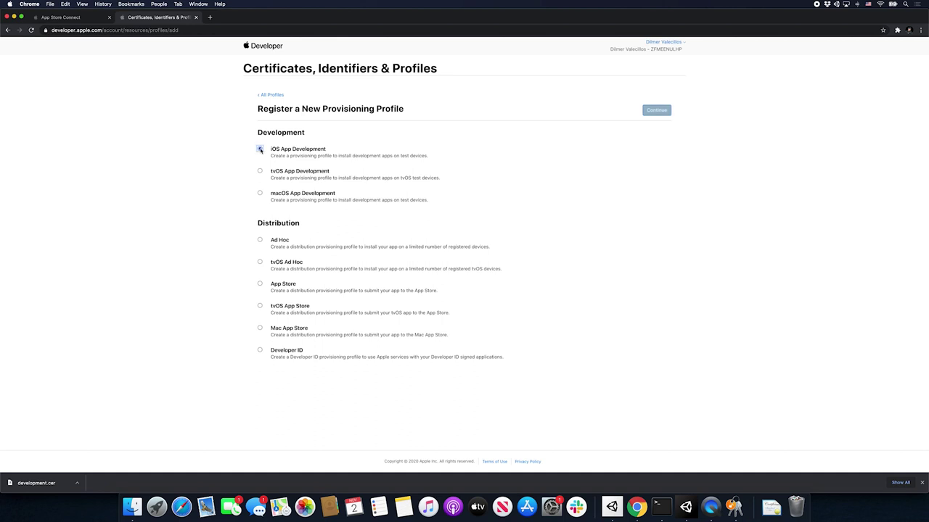
- Select the AR Draw App ID for the new iOS development profile
{"action": "left_click", "coordinate": [656, 110]}
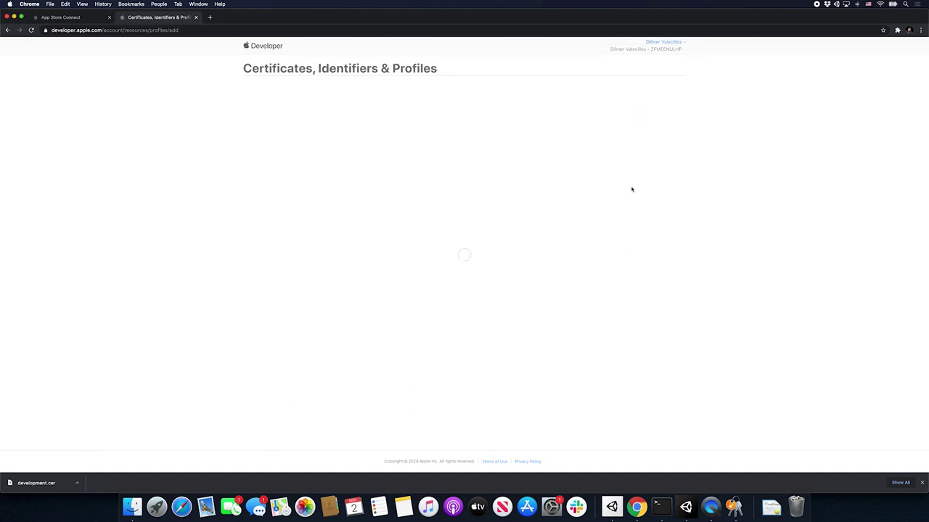
{"action": "left_click", "coordinate": [324, 187]}
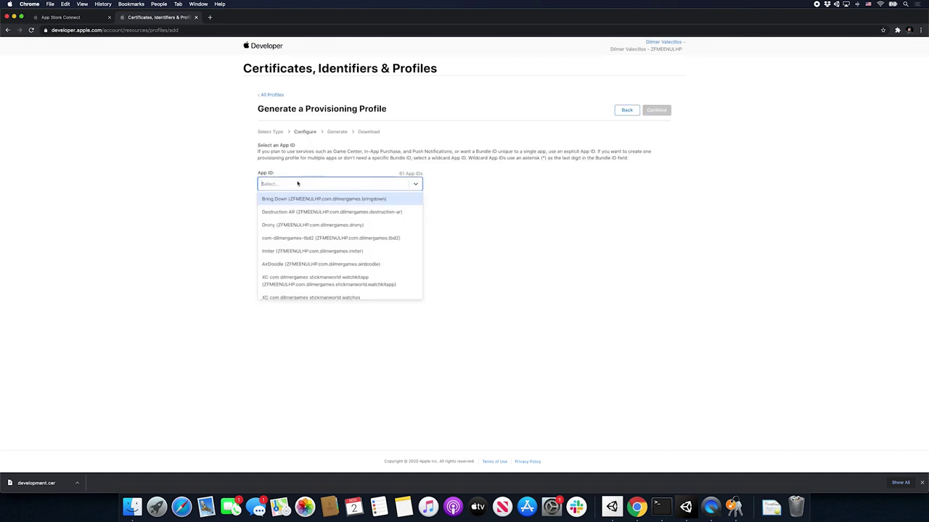
{"action": "type", "text": "com.dilmergames.ardrawtest"}
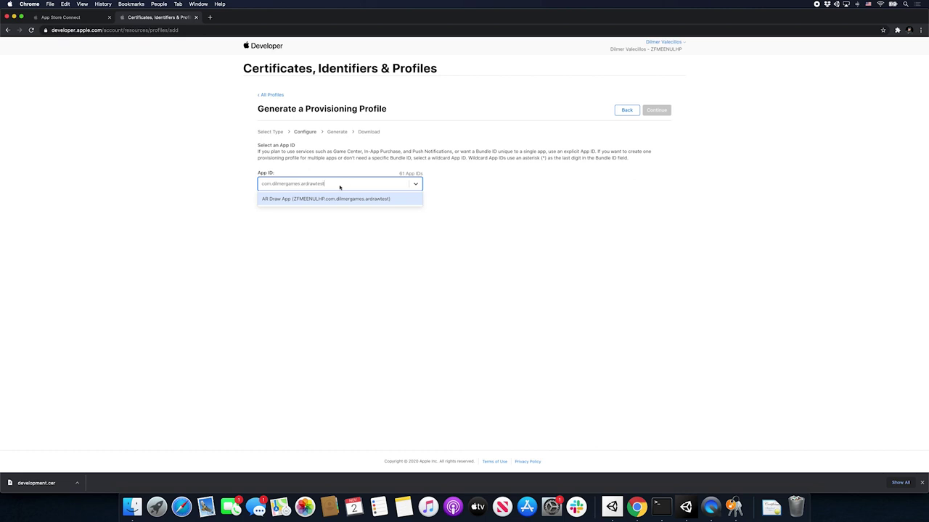
{"action": "left_click", "coordinate": [316, 199]}
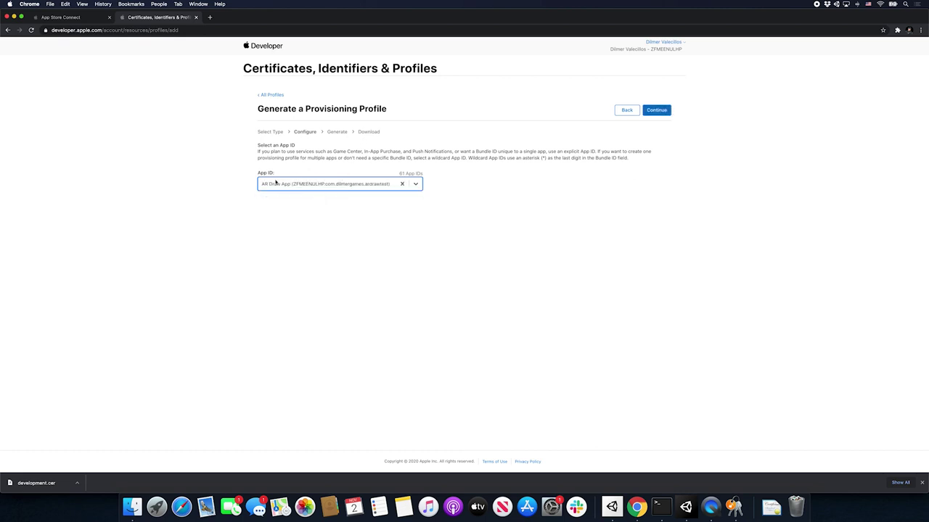
{"action": "left_click", "coordinate": [654, 115]}
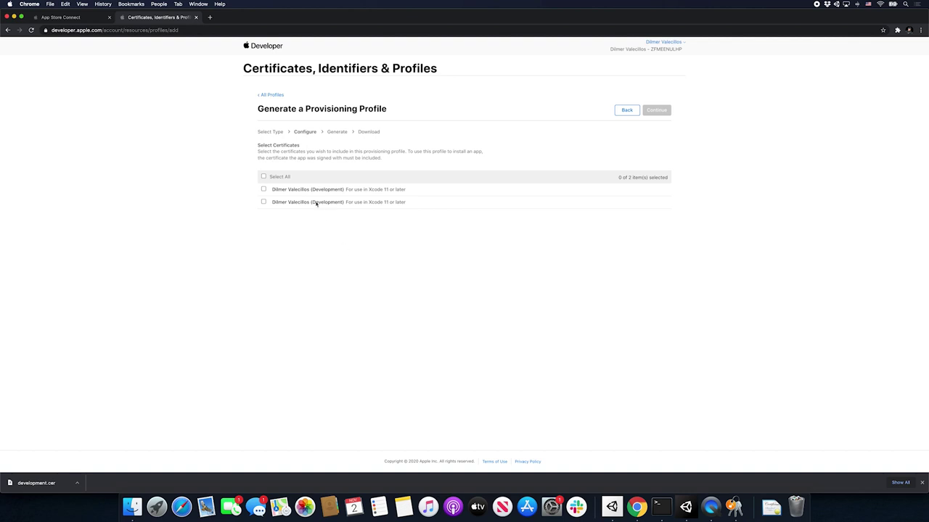
- Include both development certificates and all 10 registered devices in the profile
{"action": "left_click", "coordinate": [264, 177]}
{"action": "left_click", "coordinate": [642, 112]}
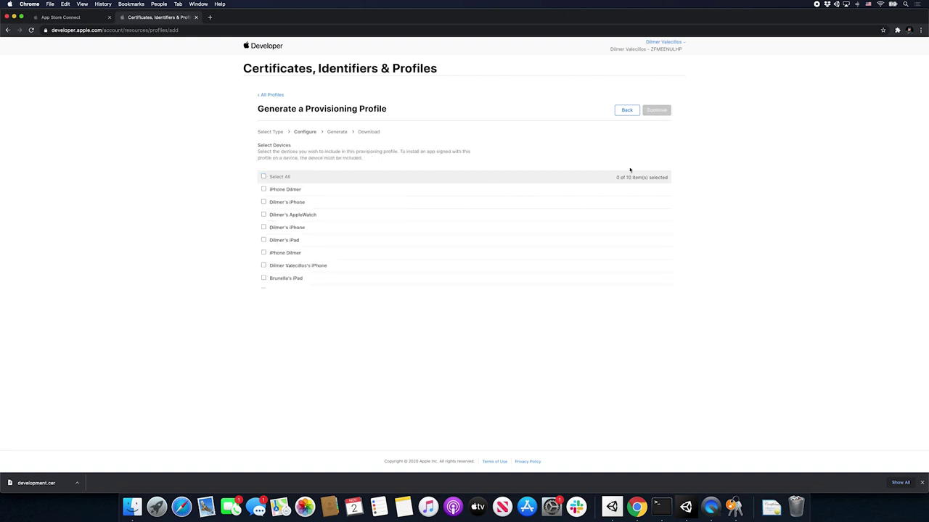
{"action": "scroll", "coordinate": [339, 214], "scroll_direction": "down", "scroll_amount": 2}
{"action": "scroll", "coordinate": [339, 215], "scroll_direction": "up", "scroll_amount": 2}
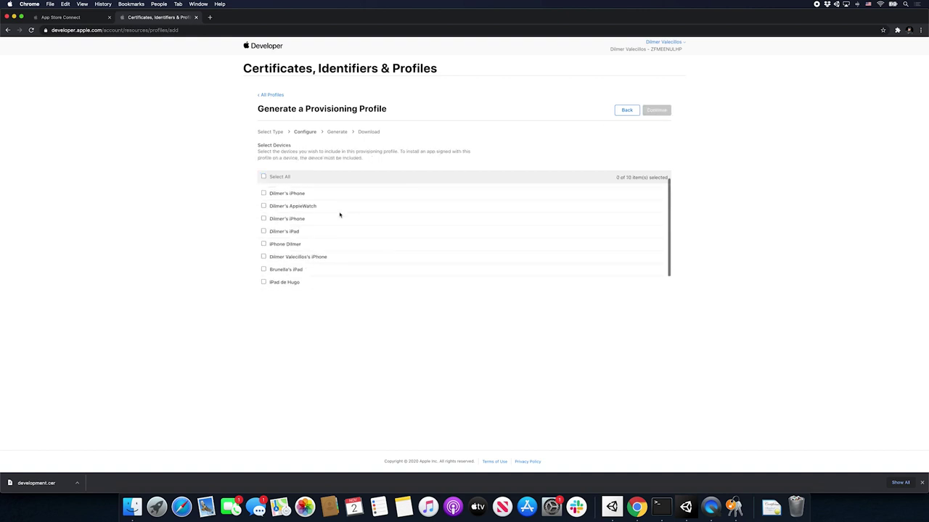
{"action": "left_click", "coordinate": [263, 177]}
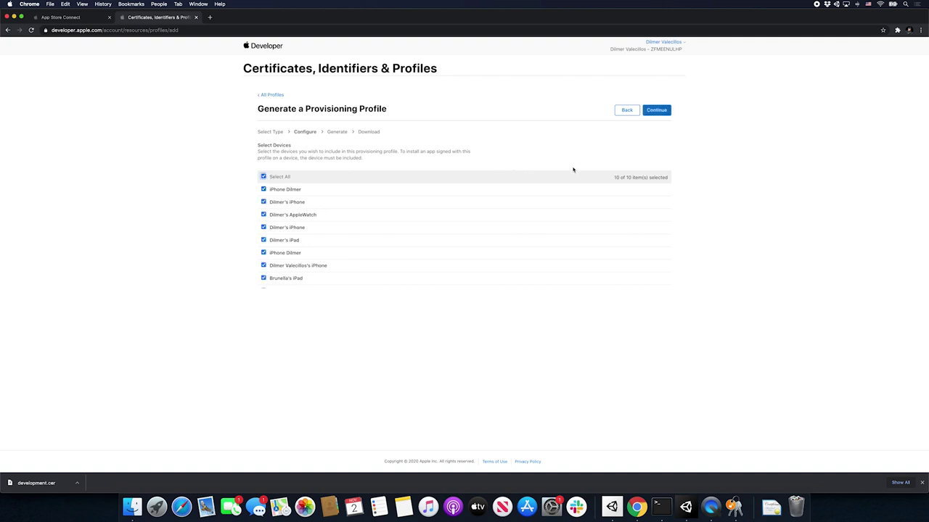
{"action": "scroll", "coordinate": [501, 233], "scroll_direction": "down", "scroll_amount": 3}
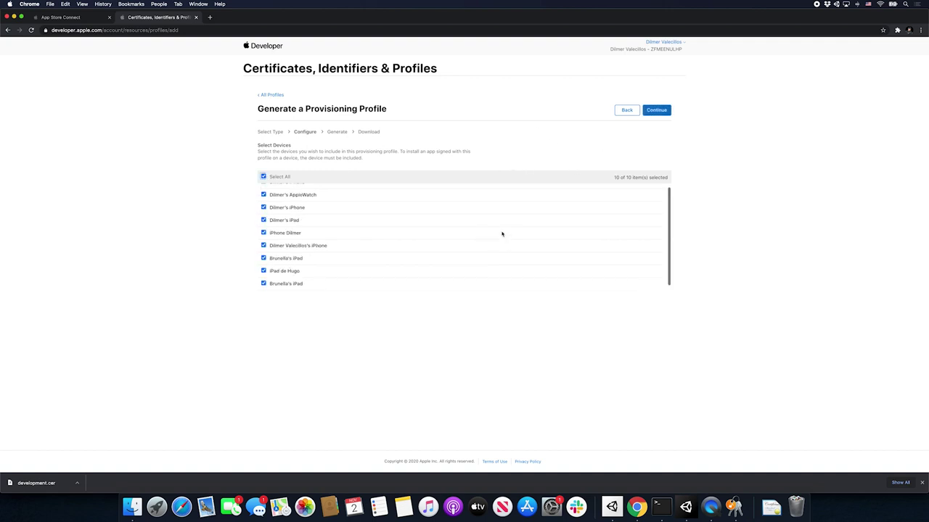
{"action": "left_click", "coordinate": [656, 112]}
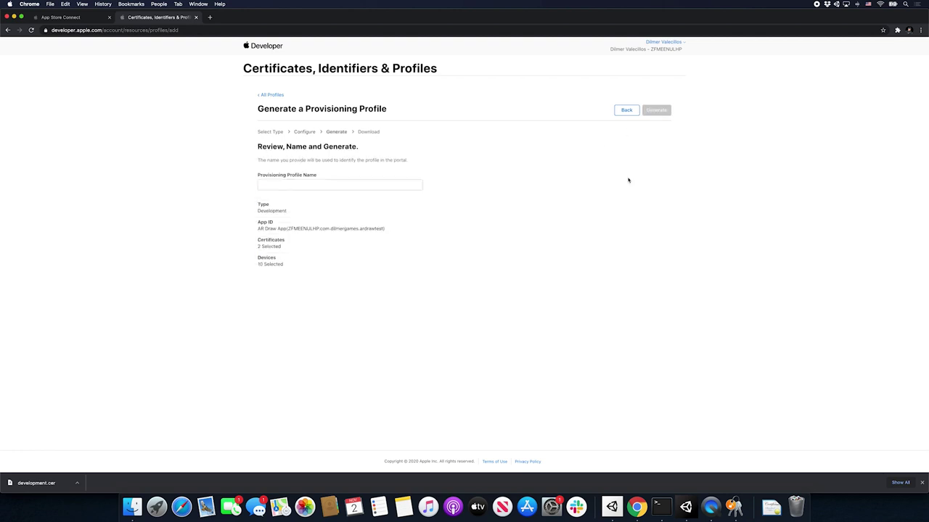
- Name the provisioning profile 'ARDrawTest Development Profile'
{"action": "left_click", "coordinate": [320, 184]}
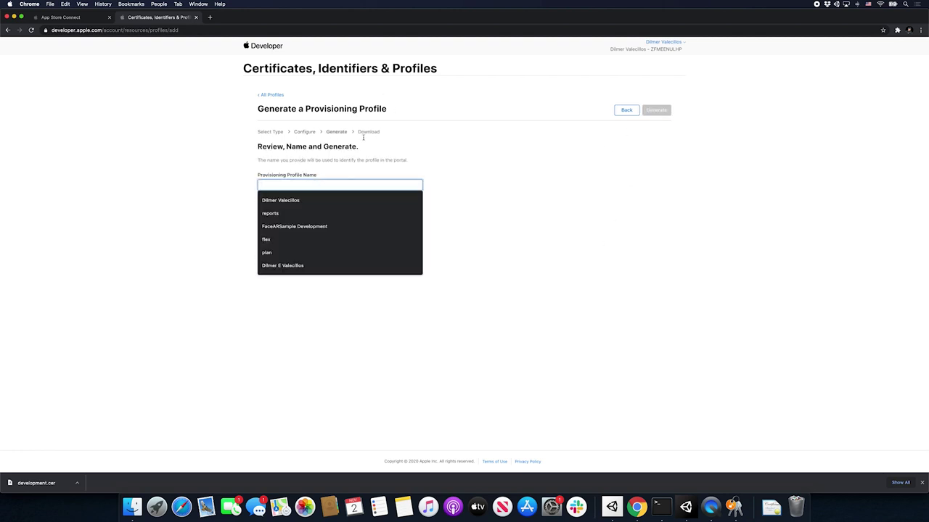
{"action": "type", "text": "ARDrawTest P"}
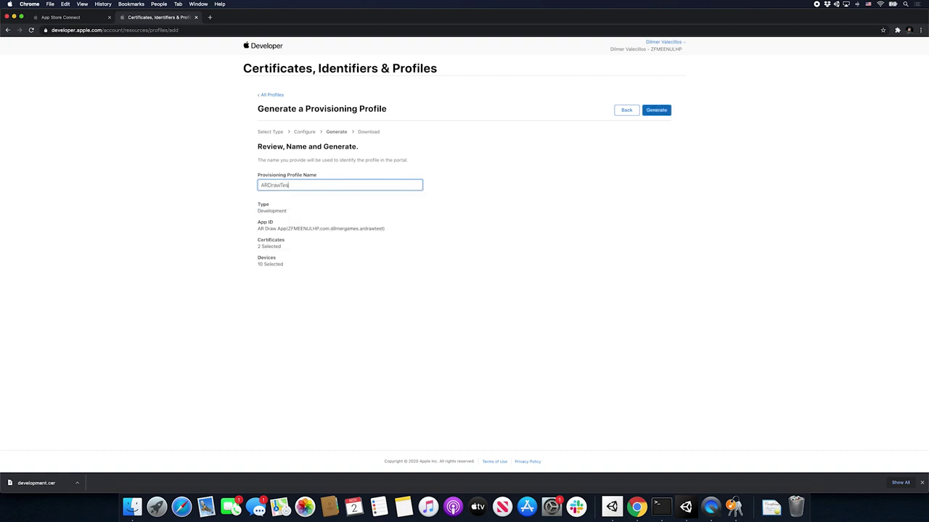
{"action": "key", "text": "BackSpace"}
{"action": "type", "text": "Developer"}
{"action": "key", "text": "BackSpace"}
{"action": "key", "text": "BackSpace"}
{"action": "key", "text": "BackSpace"}
{"action": "type", "text": "ment Profile"}
{"action": "left_click_drag", "start_coordinate": [291, 228], "coordinate": [260, 228]}
- Generate the profile, download it, and open the .mobileprovision file
{"action": "left_click", "coordinate": [652, 110]}
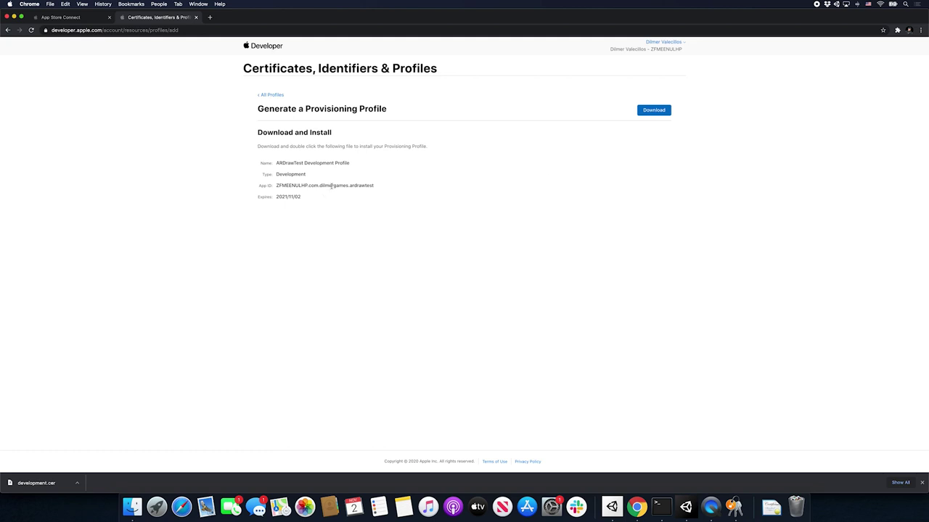
{"action": "left_click", "coordinate": [649, 112]}
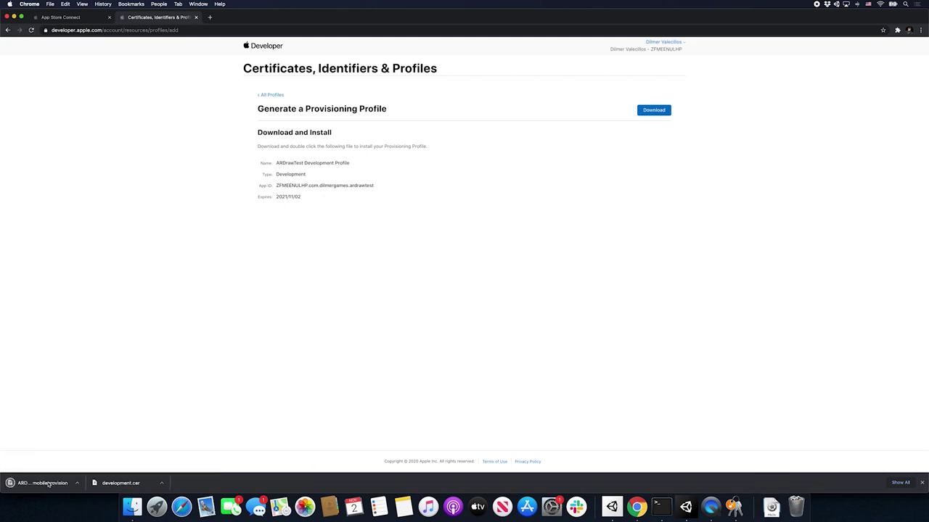
{"action": "left_click", "coordinate": [47, 482]}
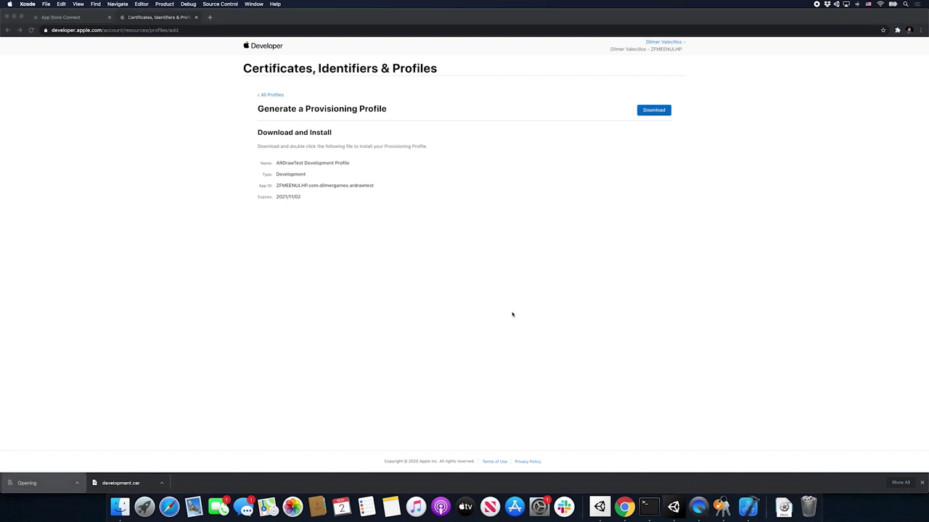
{"action": "left_click", "coordinate": [721, 506]}
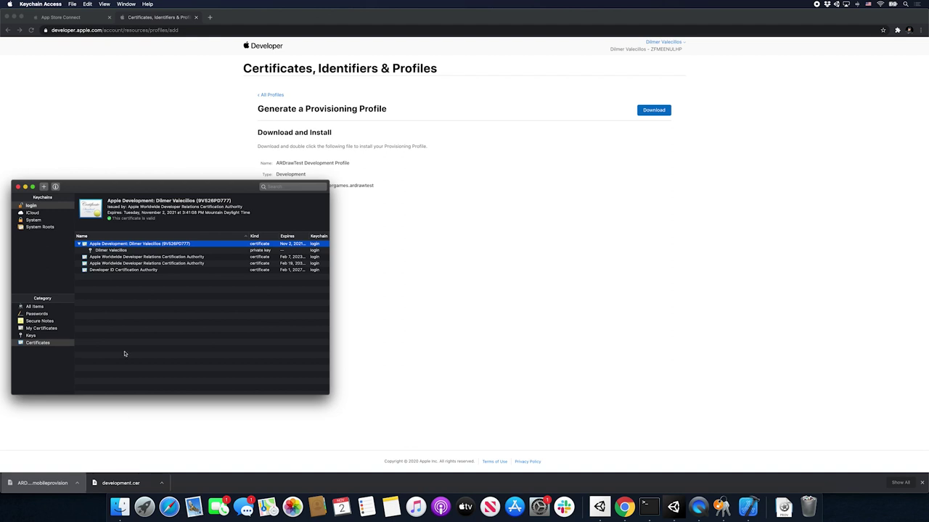
{"action": "left_click", "coordinate": [363, 237]}
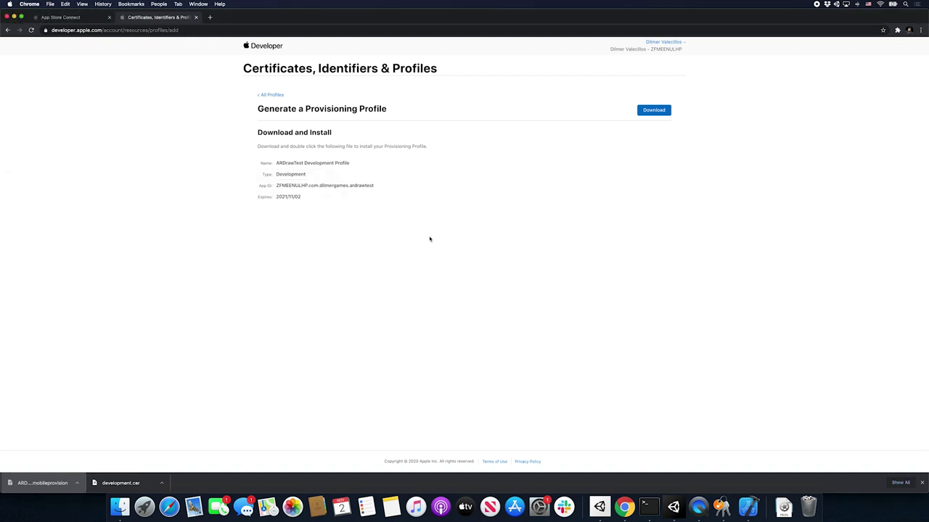
- Sign in to App Store Connect with the saved account
{"action": "left_click", "coordinate": [50, 19]}
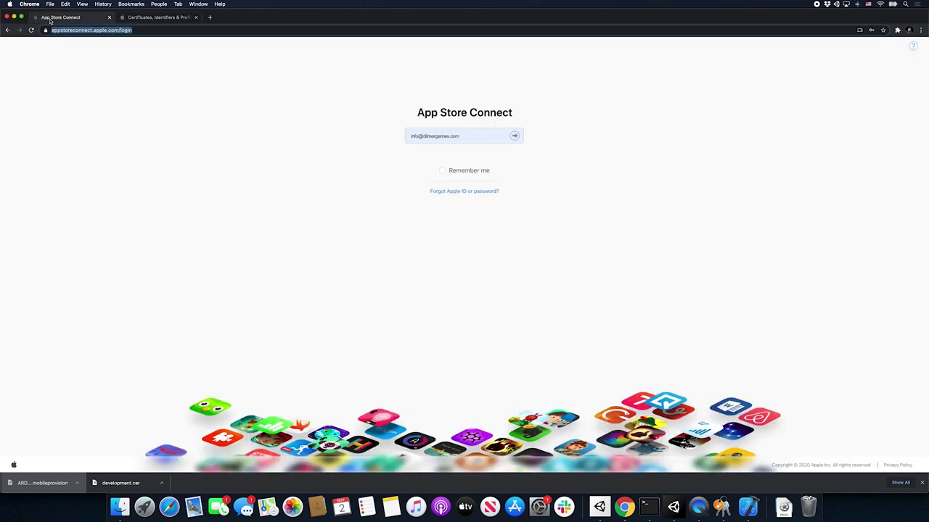
{"action": "left_click", "coordinate": [471, 135]}
{"action": "key", "text": "Return"}
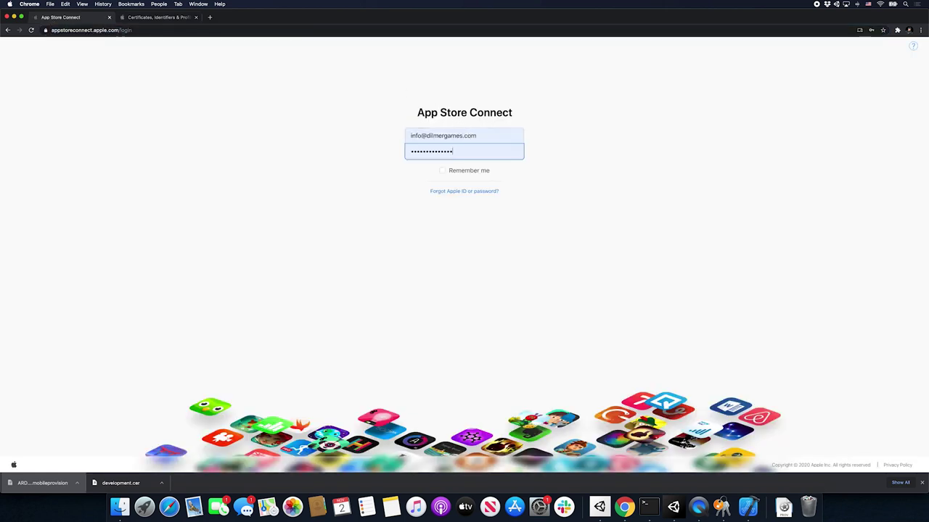
{"action": "key", "text": "Return"}
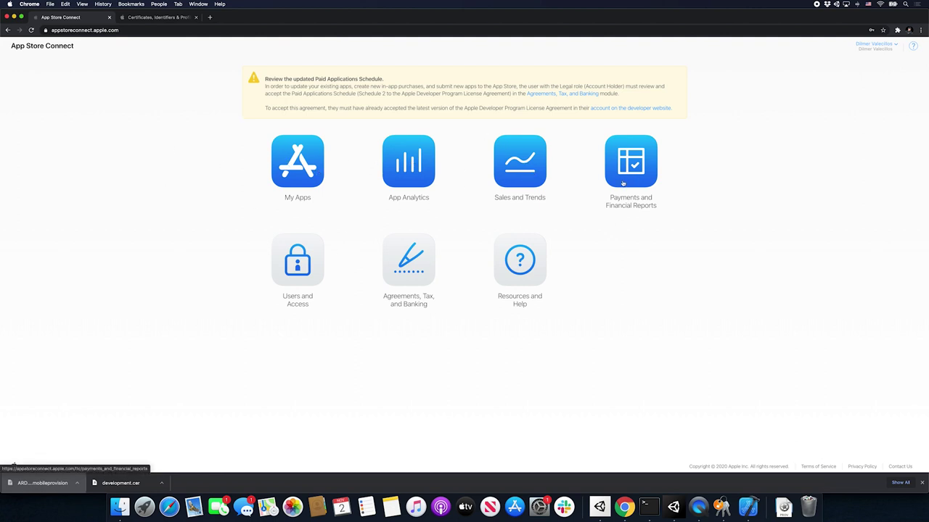
- Filter My Apps to Ready for Sale, then return to the developer portal profile page
{"action": "left_click", "coordinate": [312, 169]}
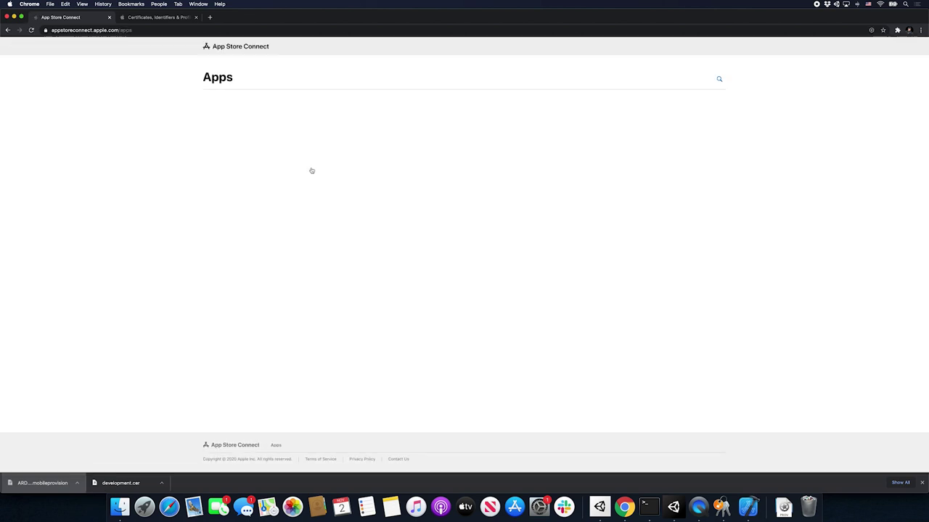
{"action": "left_click", "coordinate": [714, 81]}
{"action": "left_click", "coordinate": [703, 107]}
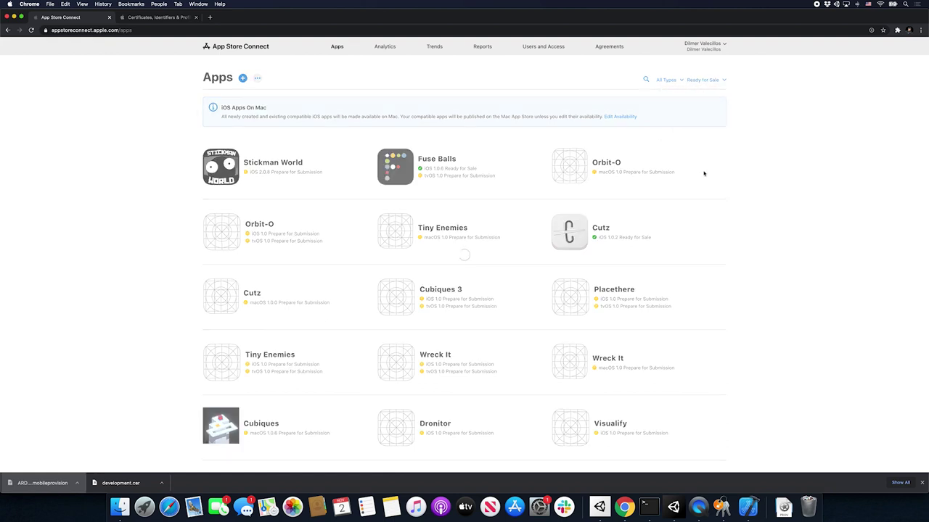
{"action": "scroll", "coordinate": [406, 415], "scroll_direction": "down", "scroll_amount": 5}
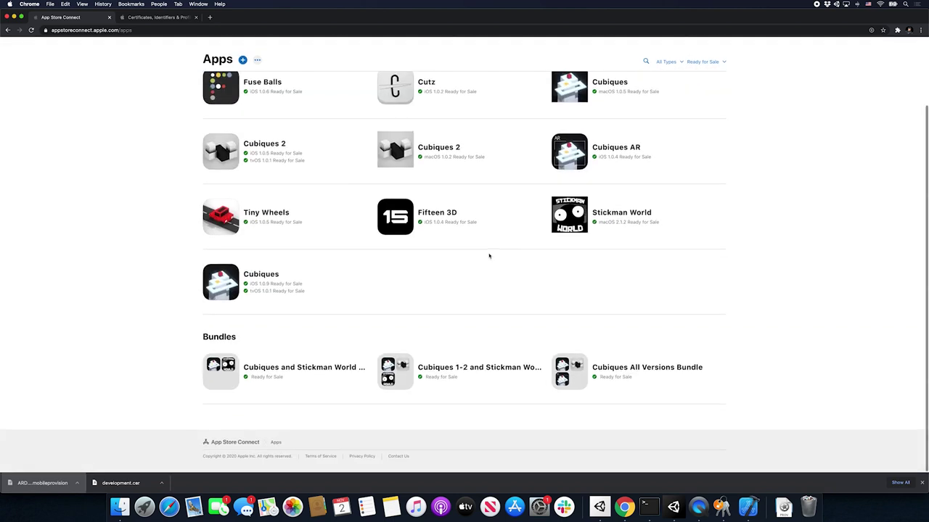
{"action": "scroll", "coordinate": [489, 255], "scroll_direction": "up", "scroll_amount": 5}
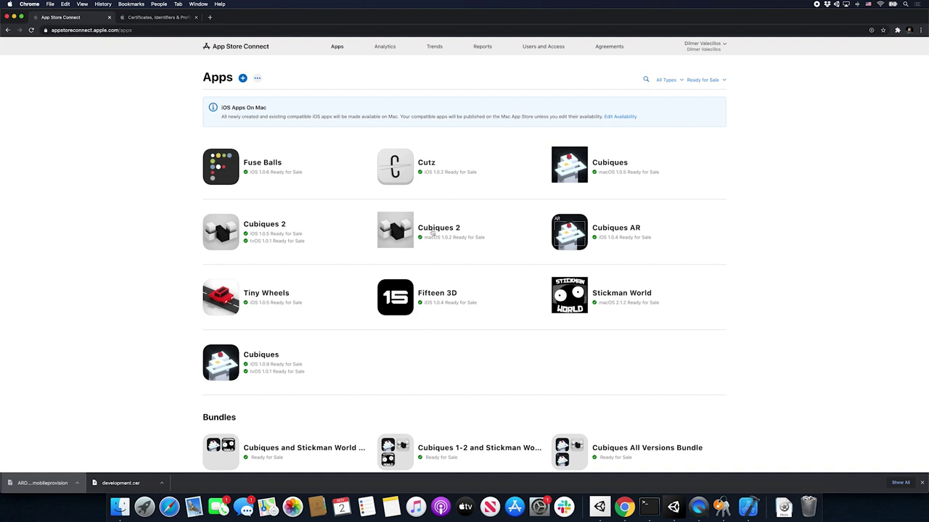
{"action": "left_click", "coordinate": [243, 79]}
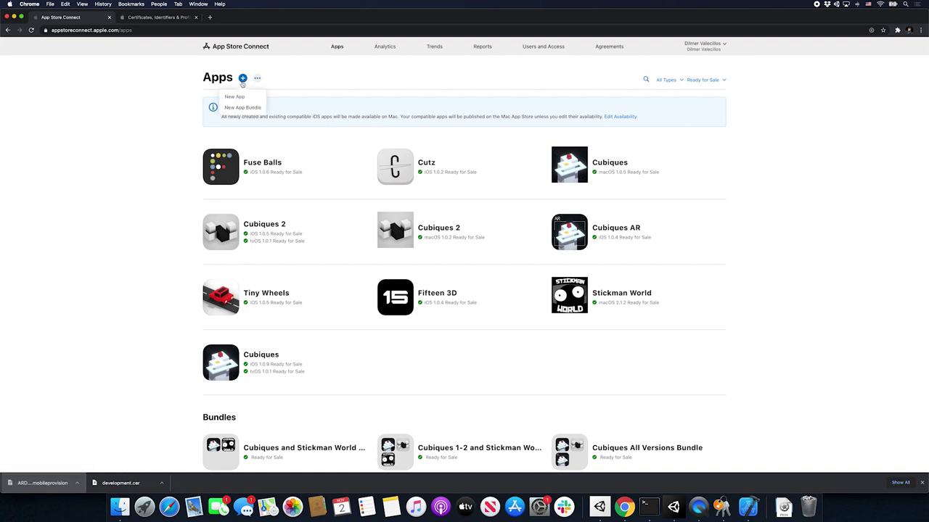
{"action": "left_click", "coordinate": [154, 17]}
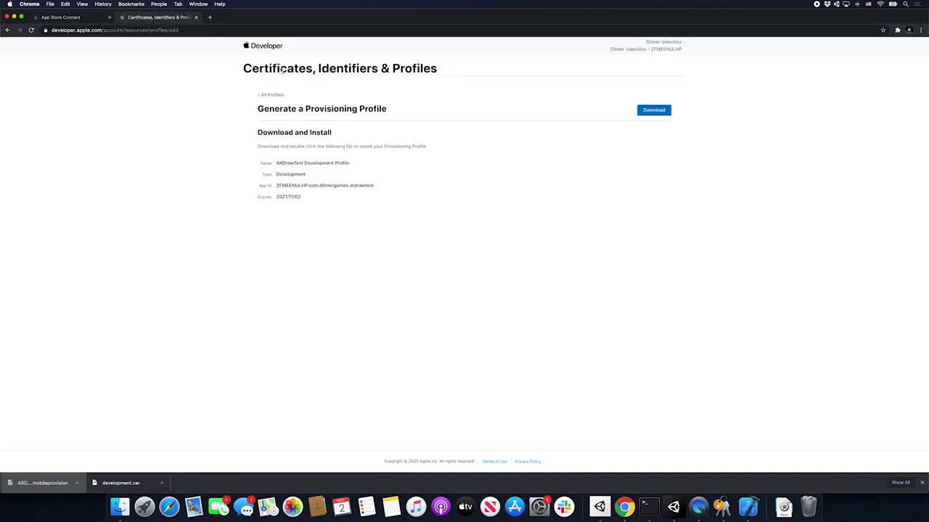
- Return to the full profiles list, then switch to App Store Connect's apps list
{"action": "left_click", "coordinate": [270, 95]}
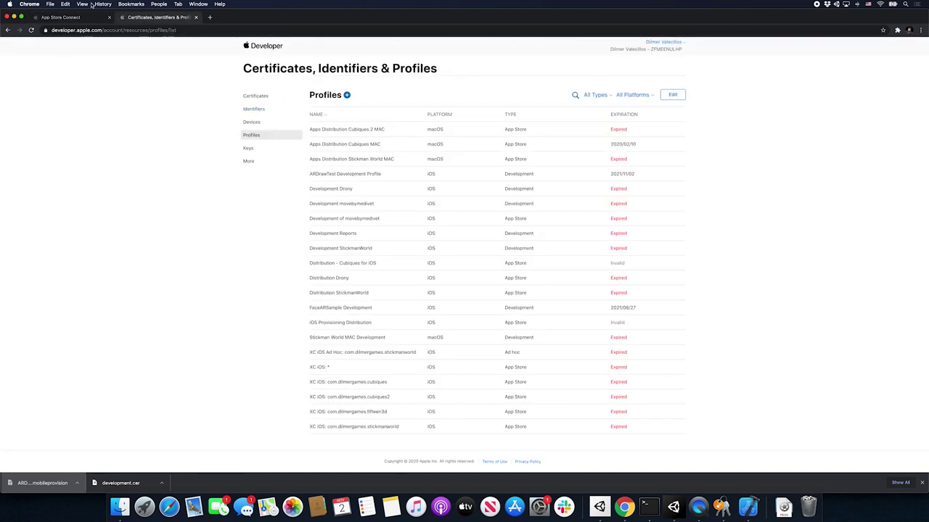
{"action": "left_click", "coordinate": [71, 16]}
{"action": "left_click", "coordinate": [157, 16]}
{"action": "left_click", "coordinate": [64, 18]}
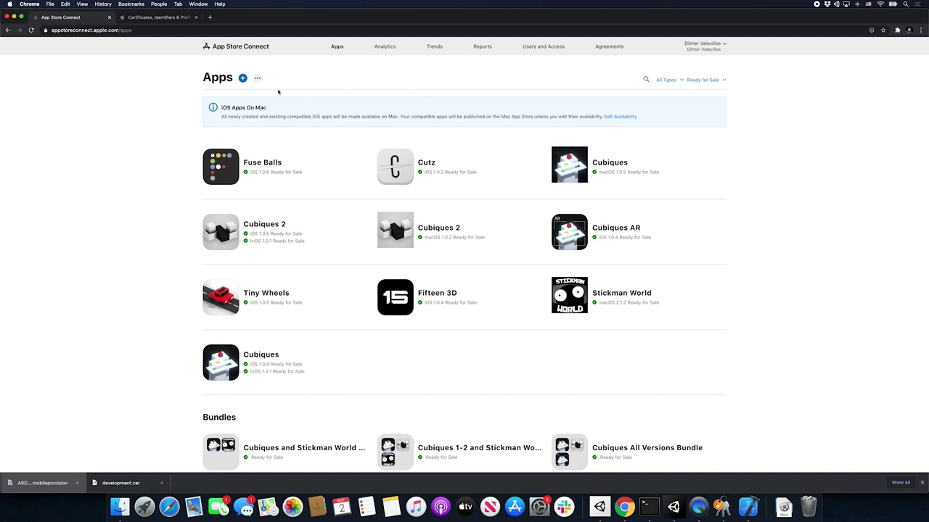
- Start a new app and follow the prompt to Agreements, Tax, and Banking
{"action": "left_click", "coordinate": [242, 78]}
{"action": "left_click", "coordinate": [234, 97]}
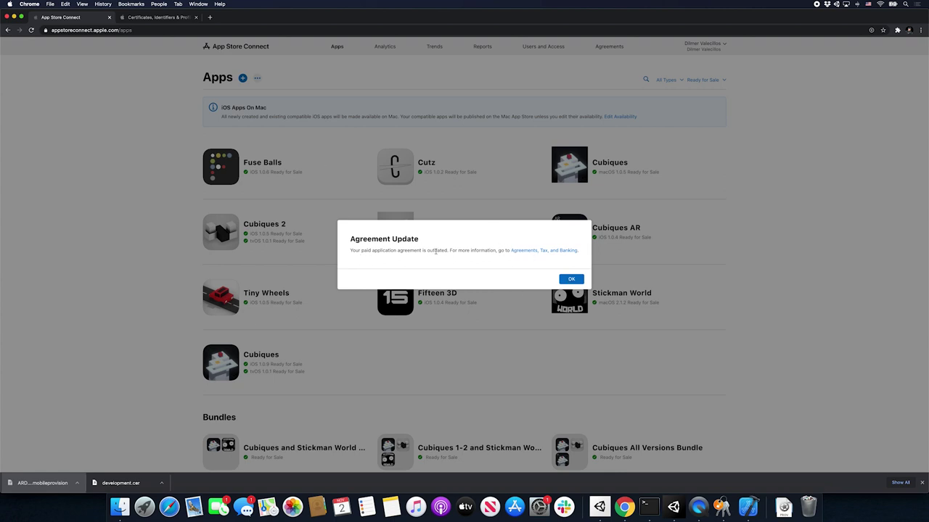
{"action": "left_click", "coordinate": [541, 254]}
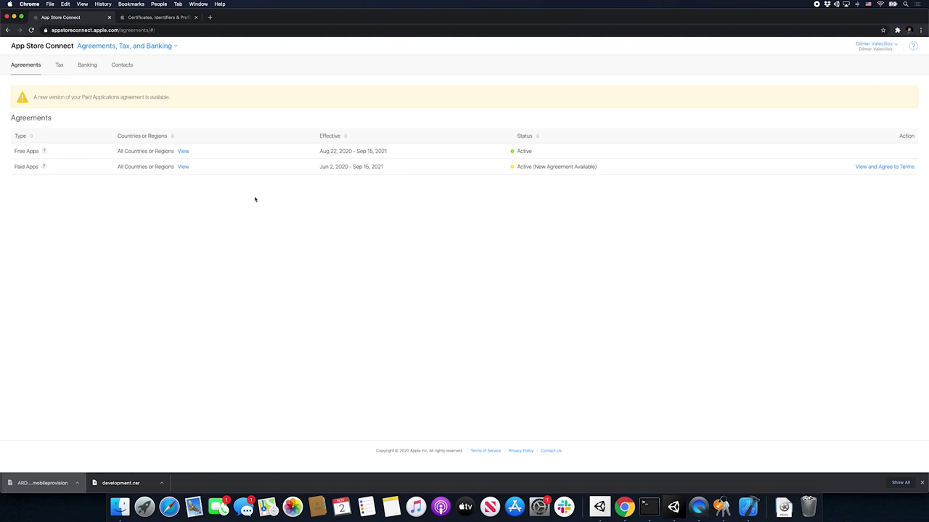
- Agree to the updated Paid Applications terms, then return to the Apps page
{"action": "left_click", "coordinate": [860, 168]}
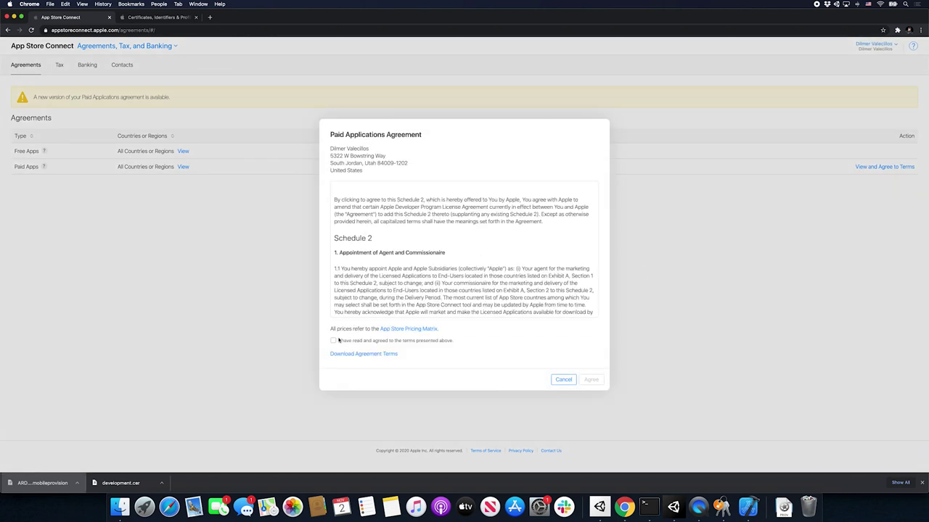
{"action": "left_click", "coordinate": [334, 340]}
{"action": "left_click", "coordinate": [591, 380]}
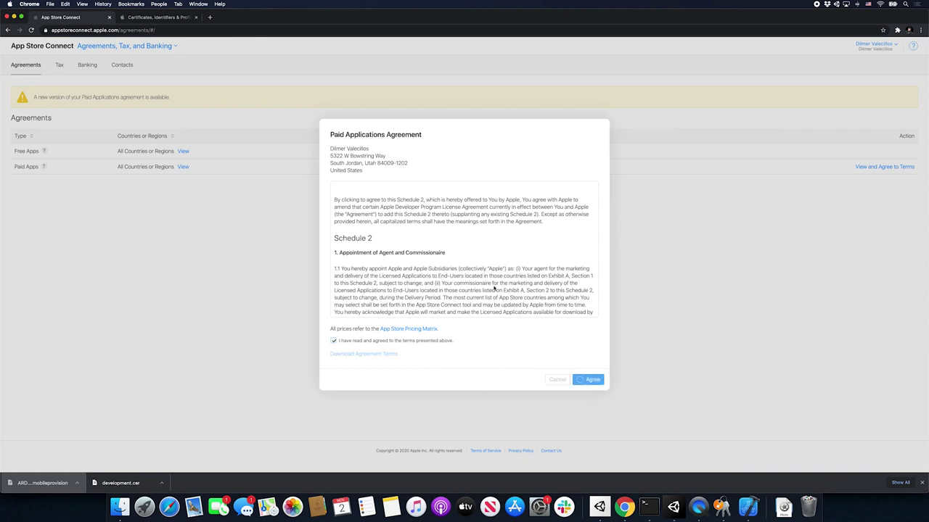
{"action": "scroll", "coordinate": [436, 268], "scroll_direction": "down", "scroll_amount": 20}
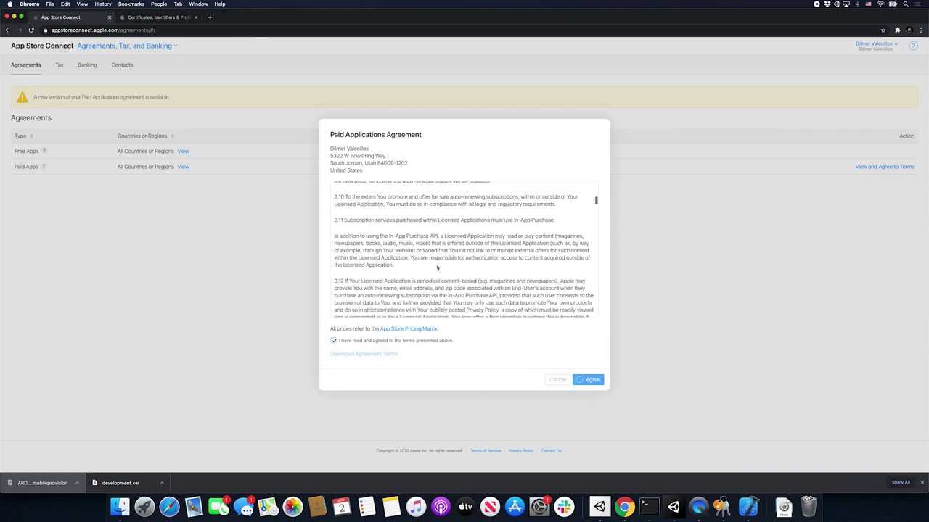
{"action": "scroll", "coordinate": [436, 267], "scroll_direction": "down", "scroll_amount": 20}
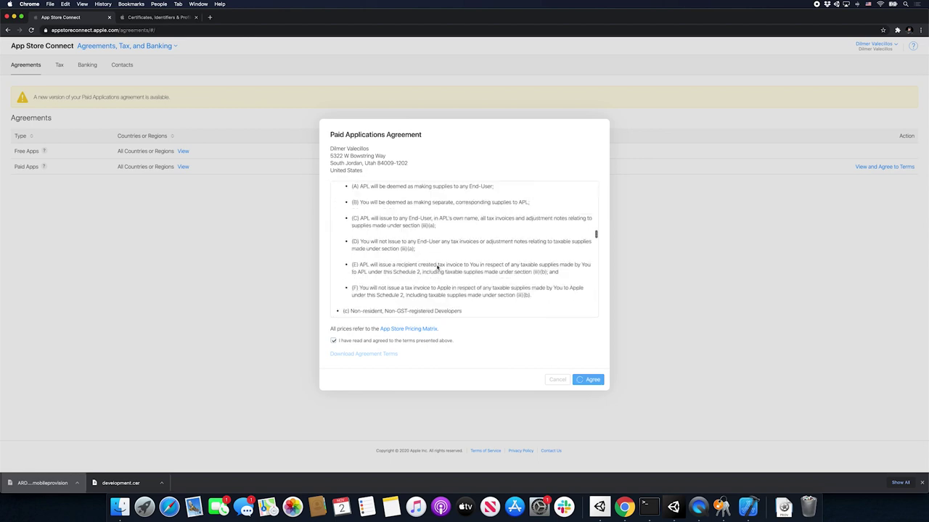
{"action": "scroll", "coordinate": [492, 209], "scroll_direction": "down", "scroll_amount": 15}
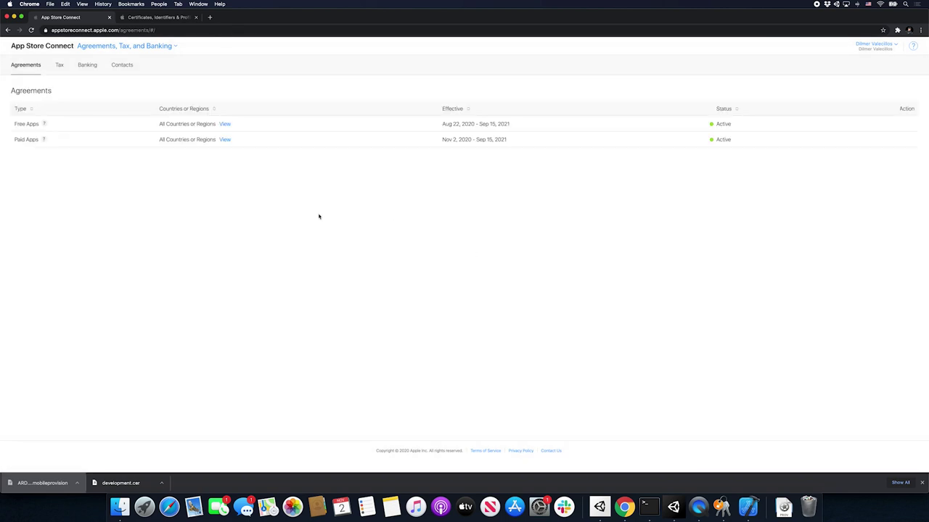
{"action": "left_click", "coordinate": [45, 47]}
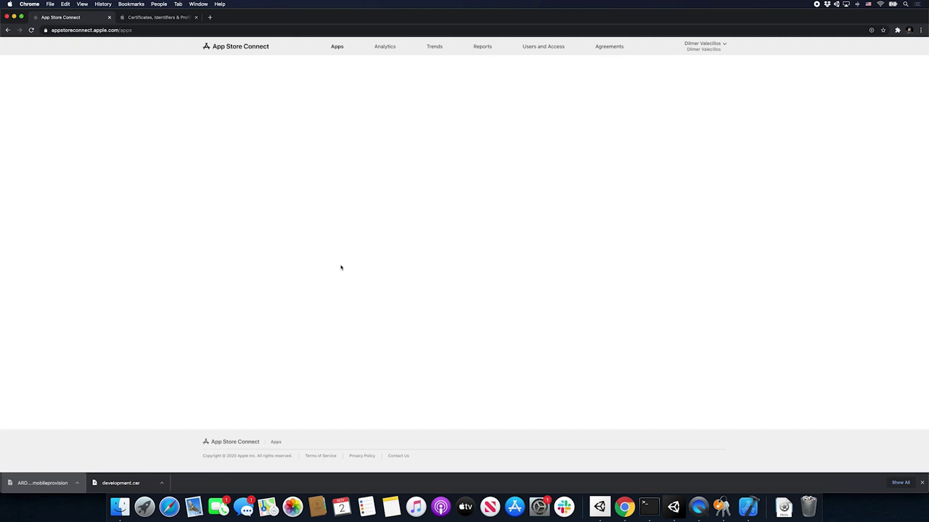
- Start a new iOS app record named ARDrawTest
{"action": "left_click", "coordinate": [242, 78]}
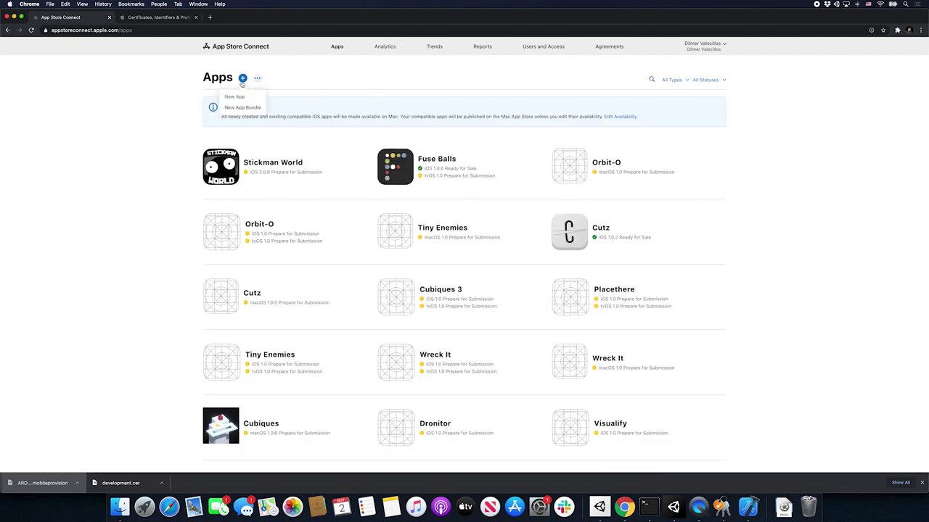
{"action": "left_click", "coordinate": [235, 97]}
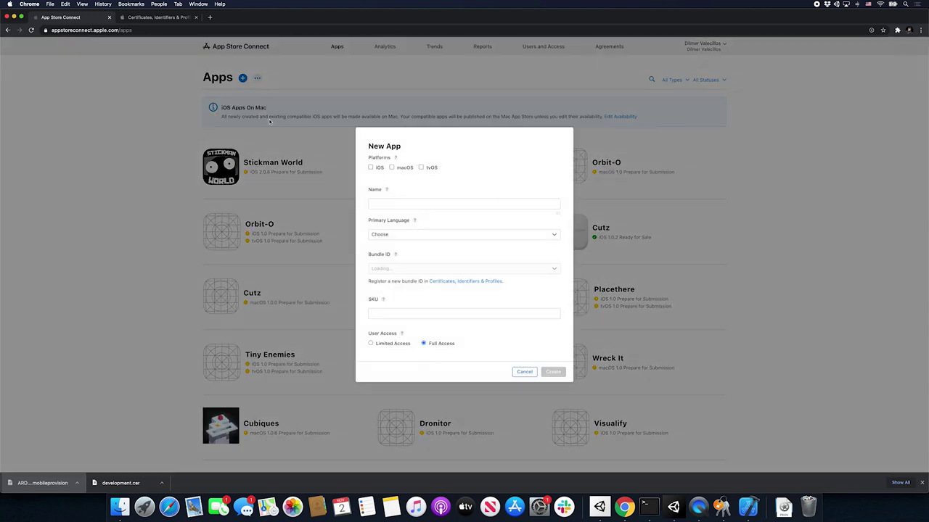
{"action": "left_click", "coordinate": [370, 168]}
{"action": "left_click", "coordinate": [394, 203]}
{"action": "type", "text": "com.dilmergames.ardrawtest"}
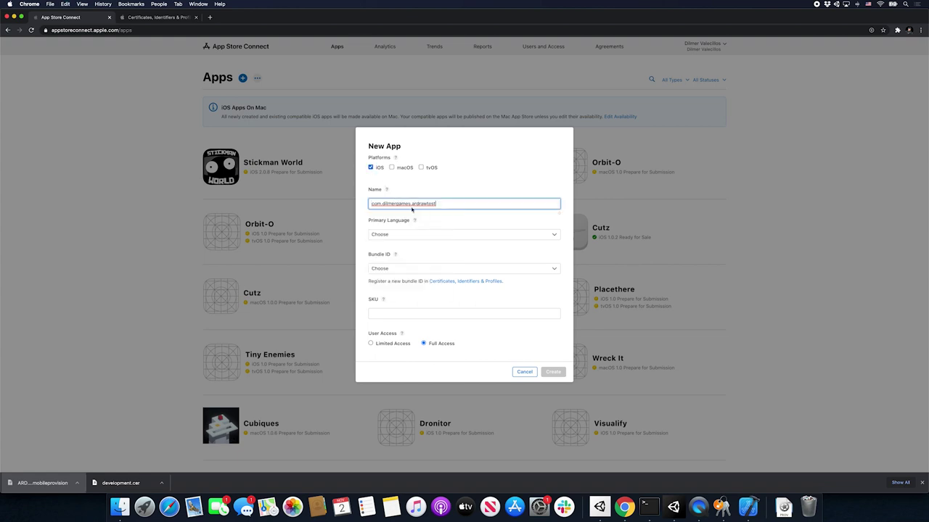
{"action": "key", "text": "super+a"}
{"action": "type", "text": "A"}
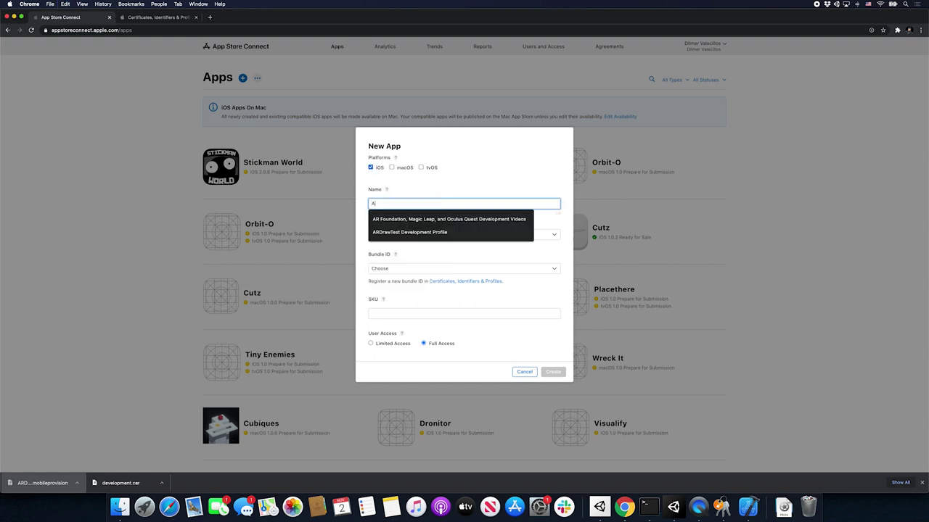
{"action": "type", "text": "RDrawTest"}
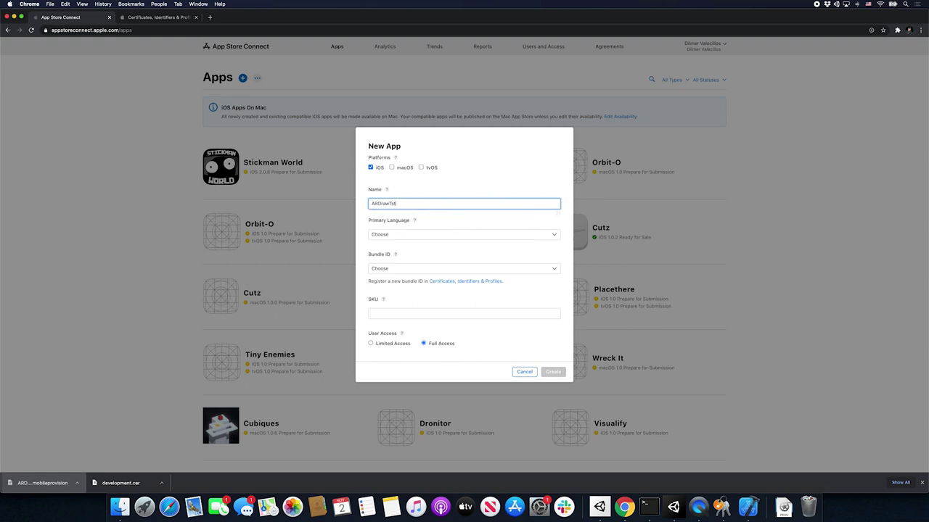
{"action": "key", "text": "Tab"}
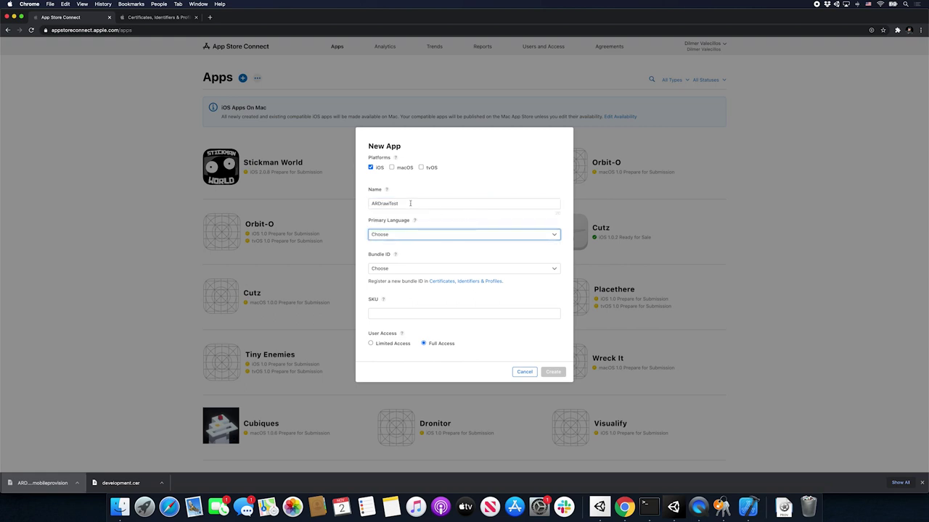
{"action": "key", "text": "shift+Tab"}
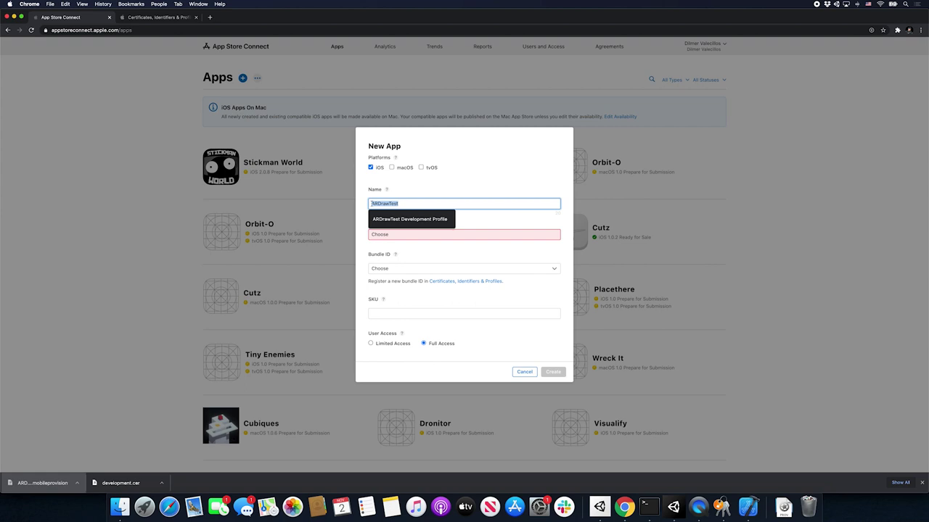
{"action": "left_click", "coordinate": [417, 202]}
- Set English (U.S.), the AR Draw App bundle ID and SKU ARDRAWTEST001, then create it
{"action": "left_click", "coordinate": [478, 233]}
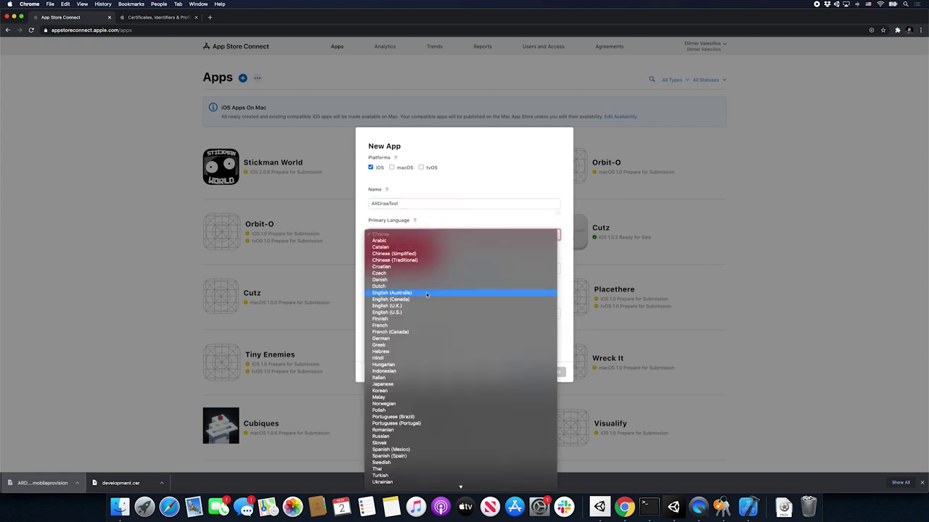
{"action": "left_click", "coordinate": [406, 313]}
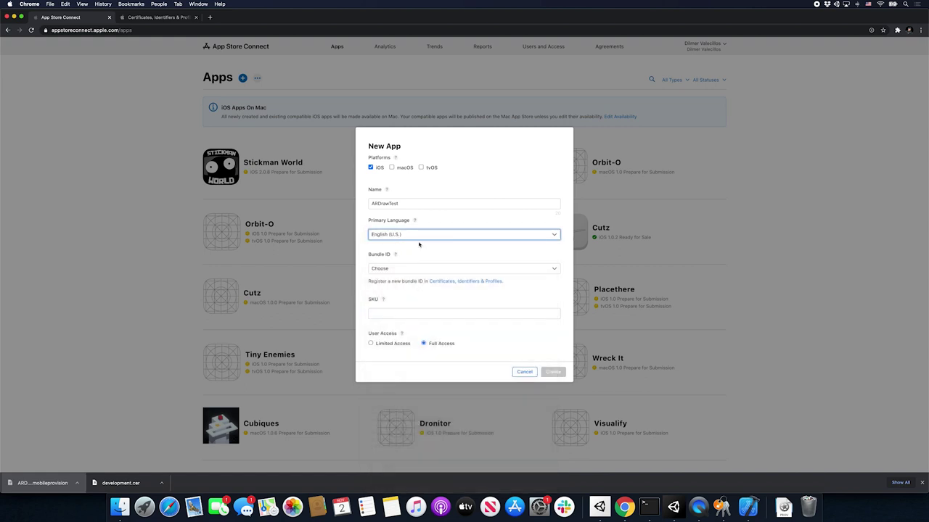
{"action": "left_click", "coordinate": [415, 272]}
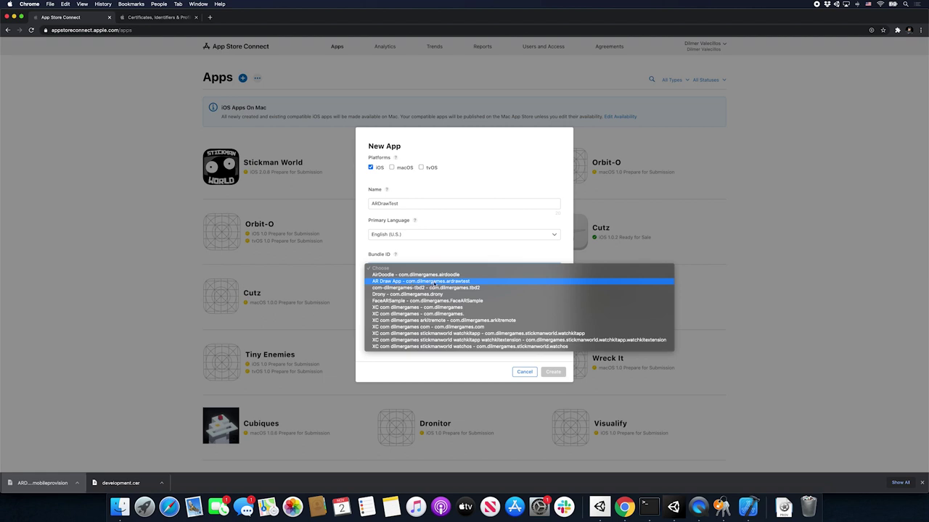
{"action": "left_click", "coordinate": [434, 281]}
{"action": "left_click", "coordinate": [417, 310]}
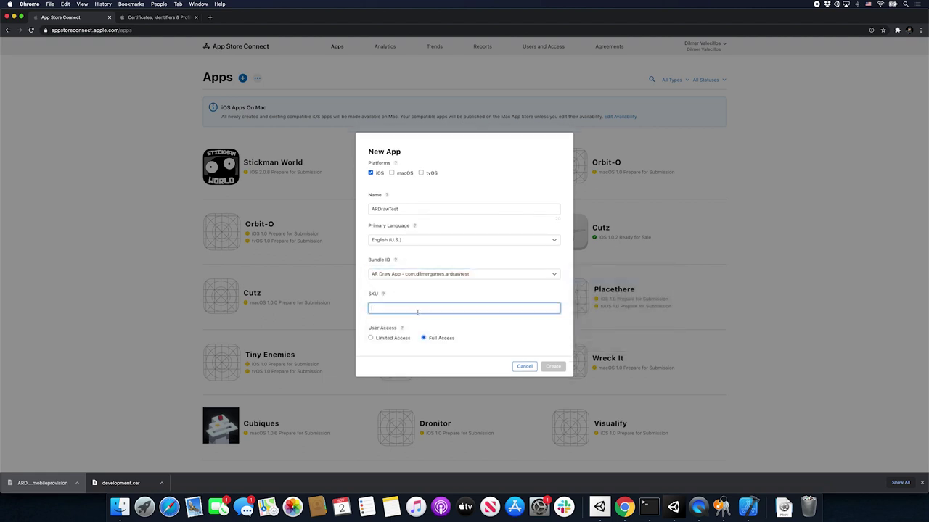
{"action": "type", "text": "ARDRAWTEST00"}
{"action": "left_click", "coordinate": [553, 366]}
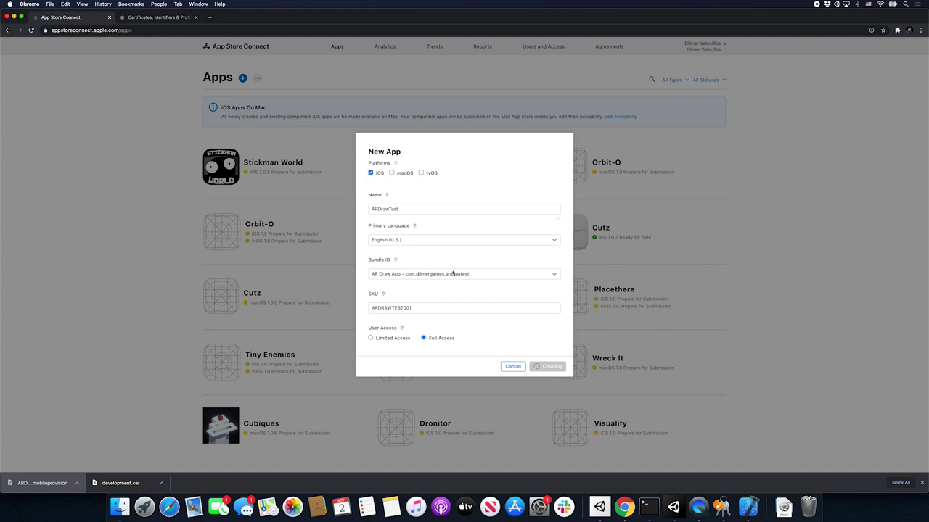
{"action": "key", "text": "super+Tab"}
{"action": "key", "text": "super+Tab"}
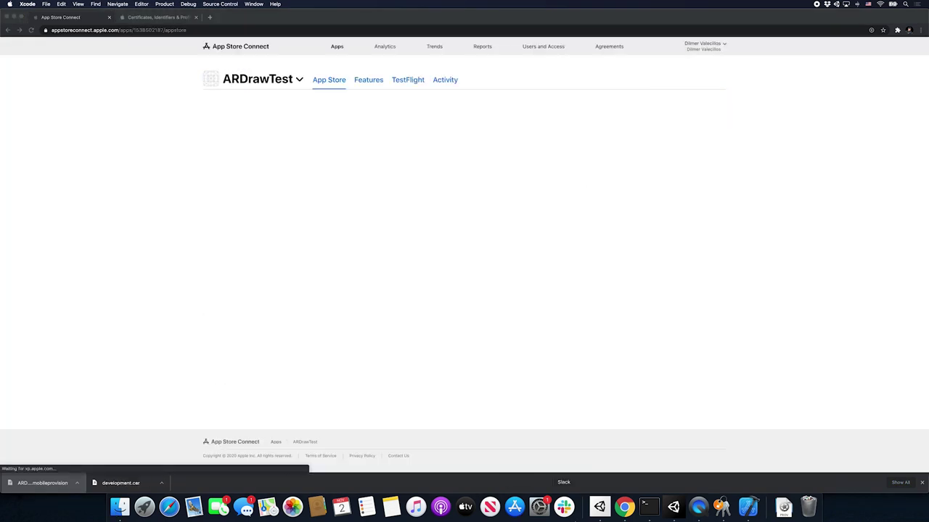
{"action": "left_click", "coordinate": [674, 506]}
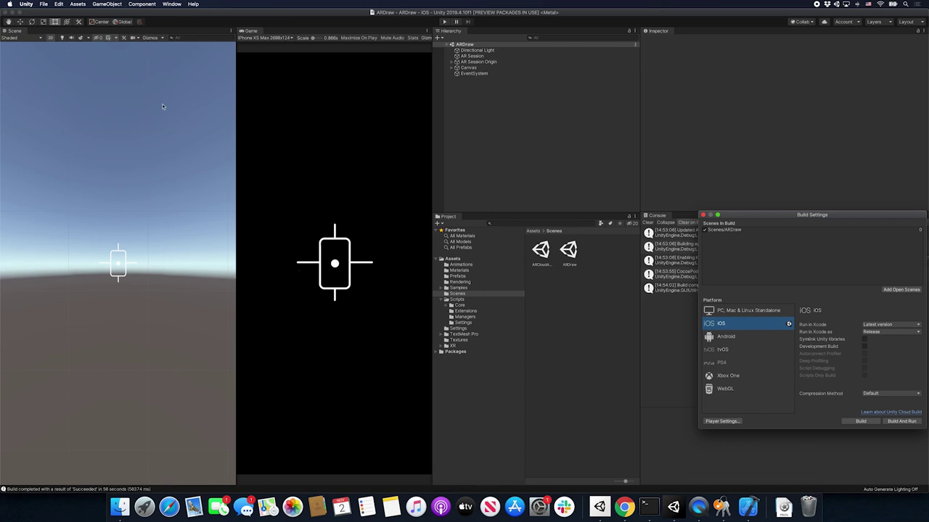
{"action": "left_click", "coordinate": [12, 13]}
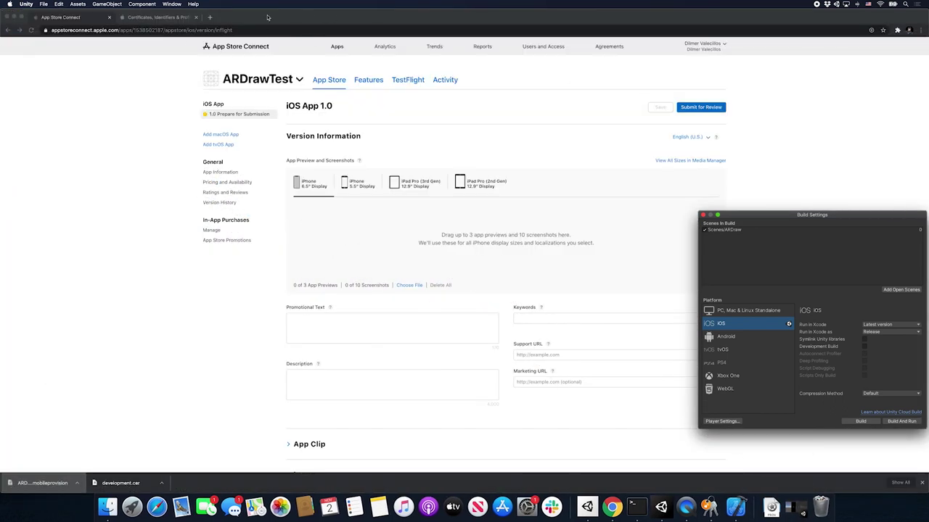
{"action": "double_click", "coordinate": [361, 11]}
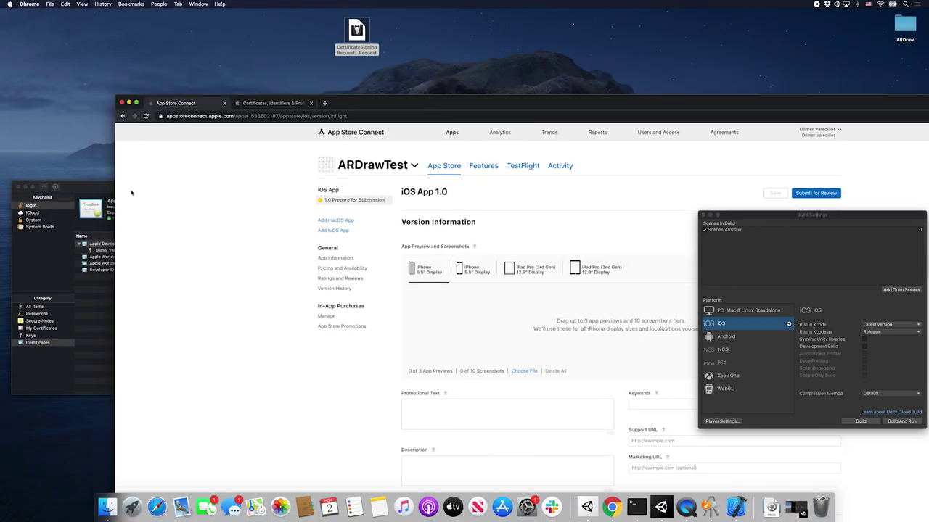
{"action": "left_click_drag", "start_coordinate": [904, 26], "coordinate": [35, 58]}
{"action": "left_click_drag", "start_coordinate": [381, 100], "coordinate": [332, 14]}
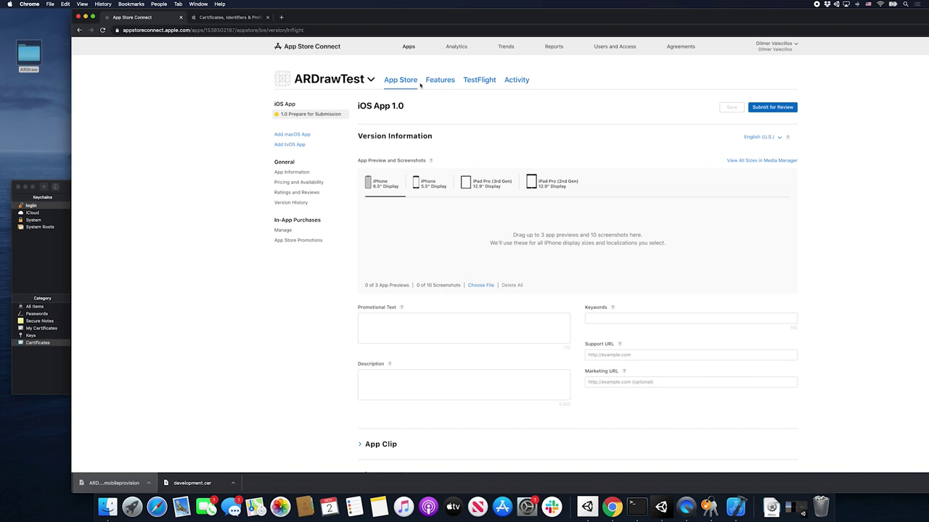
{"action": "left_click", "coordinate": [516, 84]}
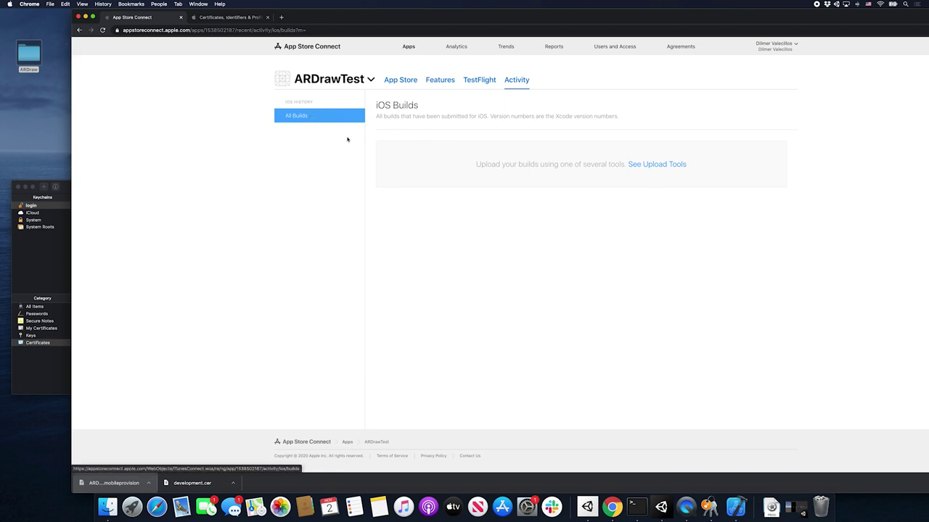
{"action": "left_click", "coordinate": [403, 82]}
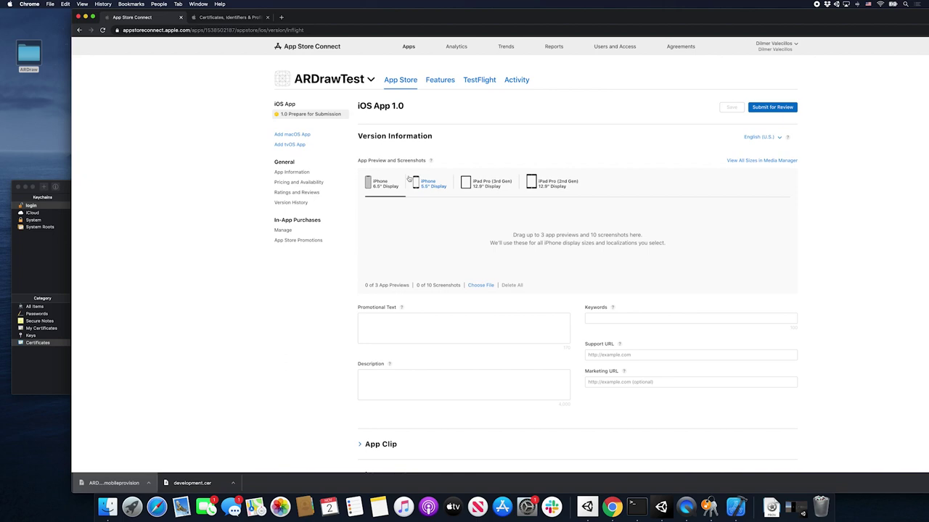
{"action": "scroll", "coordinate": [411, 201], "scroll_direction": "down", "scroll_amount": 15}
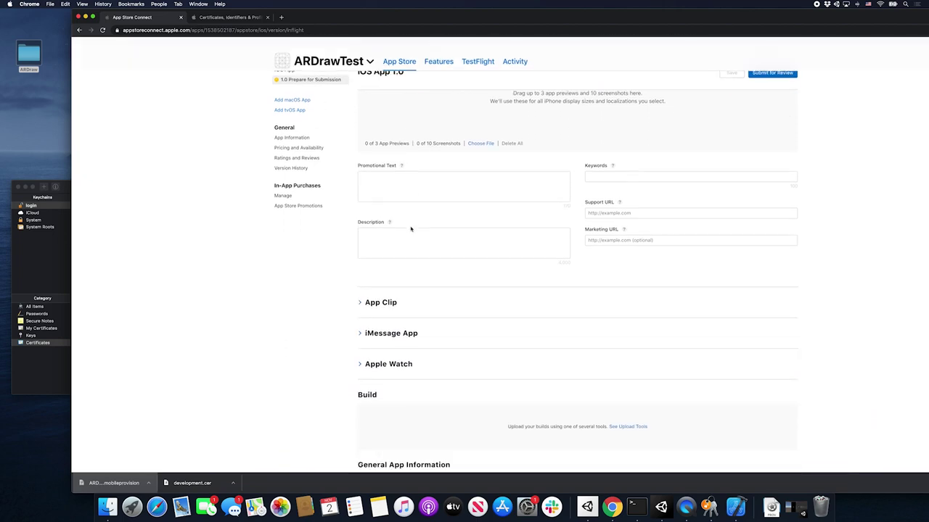
{"action": "scroll", "coordinate": [410, 229], "scroll_direction": "up", "scroll_amount": 4}
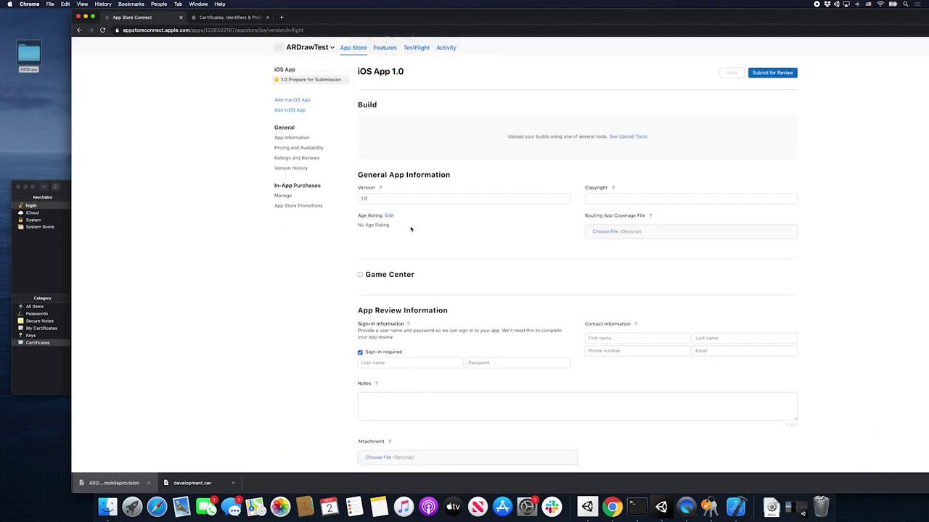
{"action": "scroll", "coordinate": [420, 283], "scroll_direction": "down", "scroll_amount": 5}
{"action": "scroll", "coordinate": [420, 284], "scroll_direction": "down", "scroll_amount": 3}
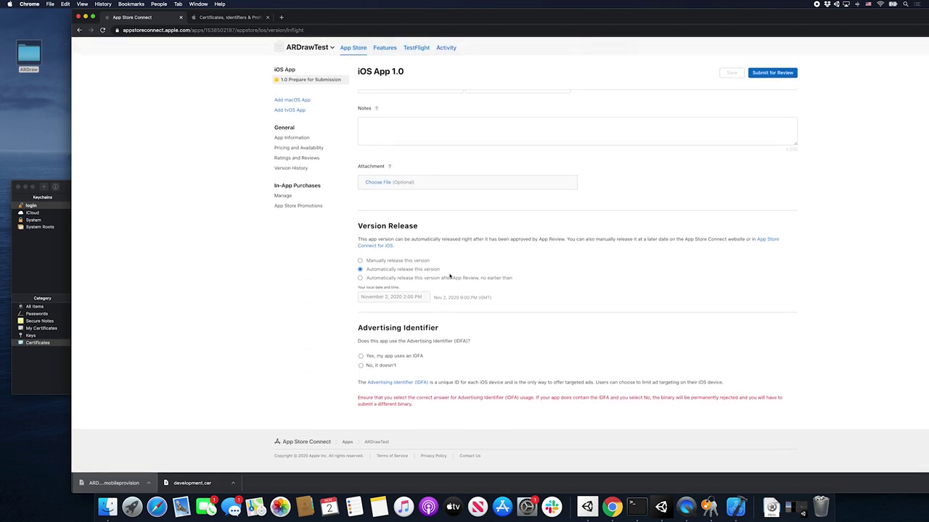
{"action": "scroll", "coordinate": [509, 294], "scroll_direction": "up", "scroll_amount": 5}
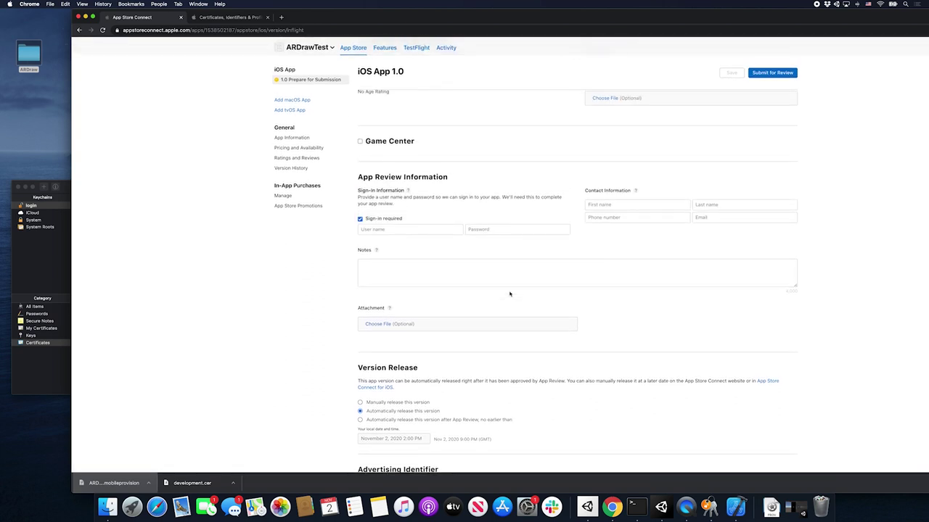
- Open Unity-iPhone.xcworkspace from the desktop ARDraw folder in Xcode
{"action": "left_click", "coordinate": [299, 138]}
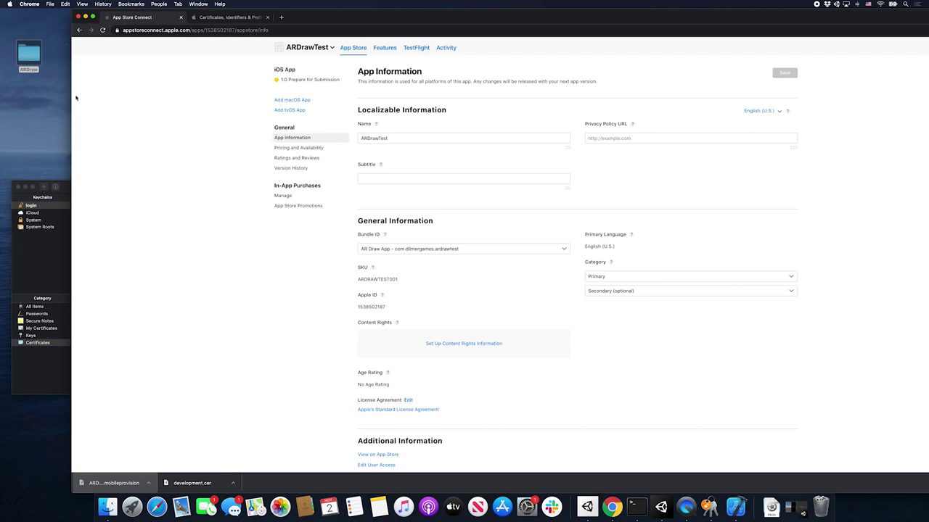
{"action": "left_click", "coordinate": [33, 66]}
{"action": "double_click", "coordinate": [32, 58]}
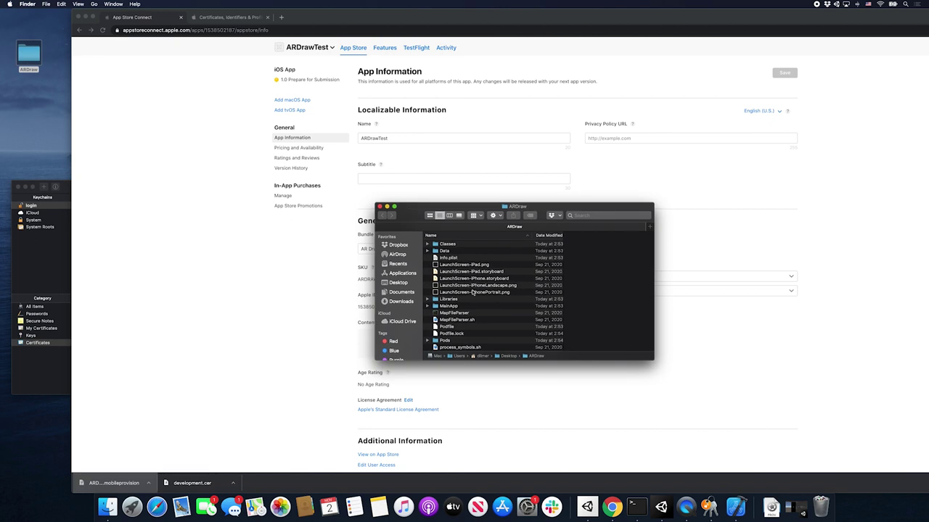
{"action": "scroll", "coordinate": [465, 305], "scroll_direction": "down", "scroll_amount": 3}
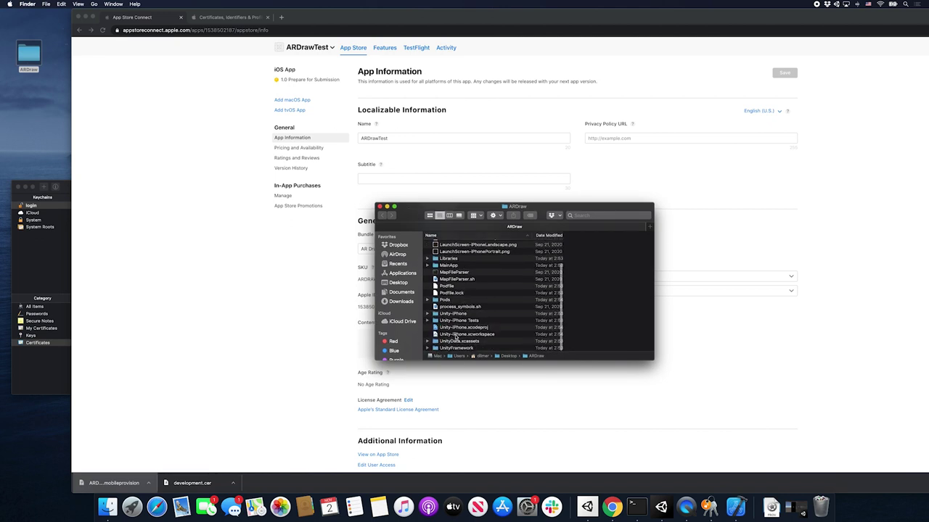
{"action": "double_click", "coordinate": [456, 335]}
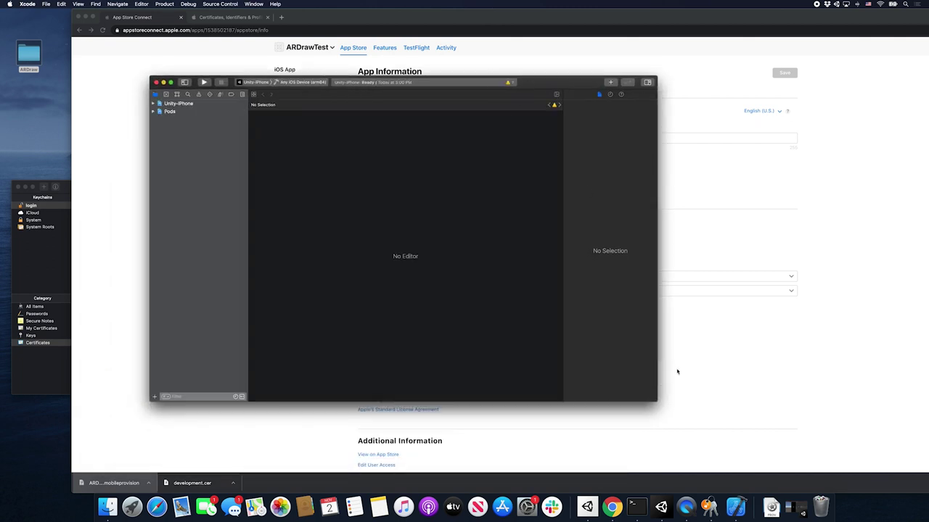
- Enlarge the Xcode window and confirm Xcode version 12.1 in About Xcode
{"action": "left_click_drag", "start_coordinate": [653, 399], "coordinate": [791, 468]}
{"action": "left_click_drag", "start_coordinate": [358, 82], "coordinate": [324, 53]}
{"action": "left_click", "coordinate": [273, 4]}
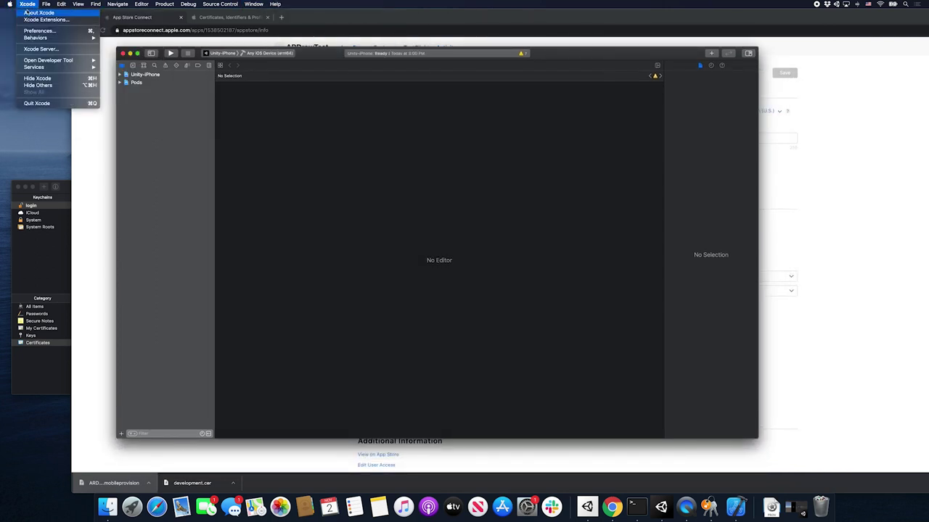
{"action": "left_click", "coordinate": [27, 13]}
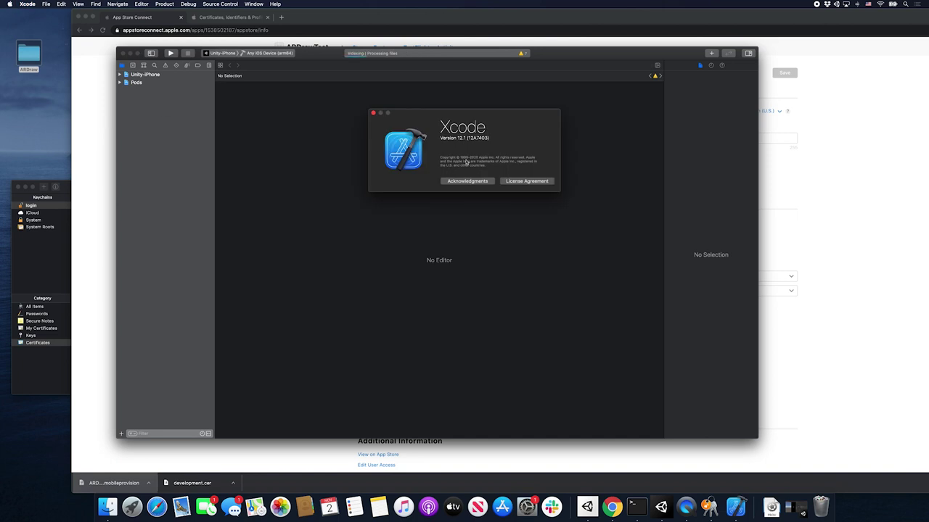
{"action": "double_click", "coordinate": [467, 139]}
{"action": "left_click", "coordinate": [374, 113]}
- Check the Mac's macOS version, Catalina 10.15.6, in About This Mac
{"action": "left_click", "coordinate": [9, 4]}
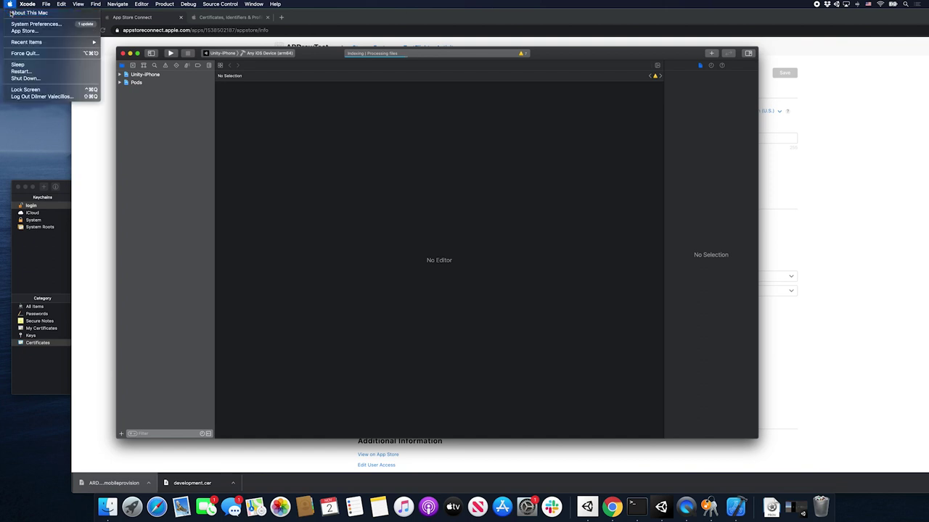
{"action": "left_click", "coordinate": [29, 12]}
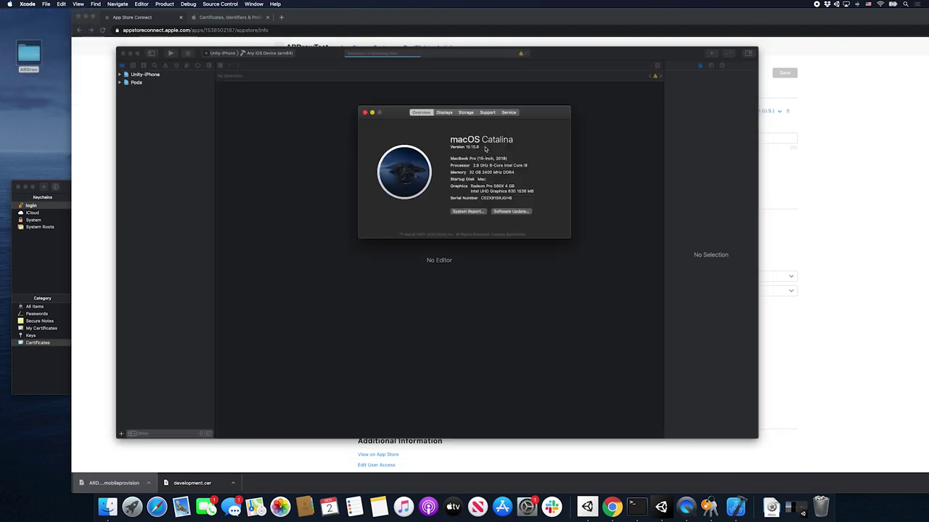
{"action": "left_click", "coordinate": [364, 113]}
- Change the Unity-iPhone target's display name to ARDrawTest
{"action": "left_click", "coordinate": [120, 75]}
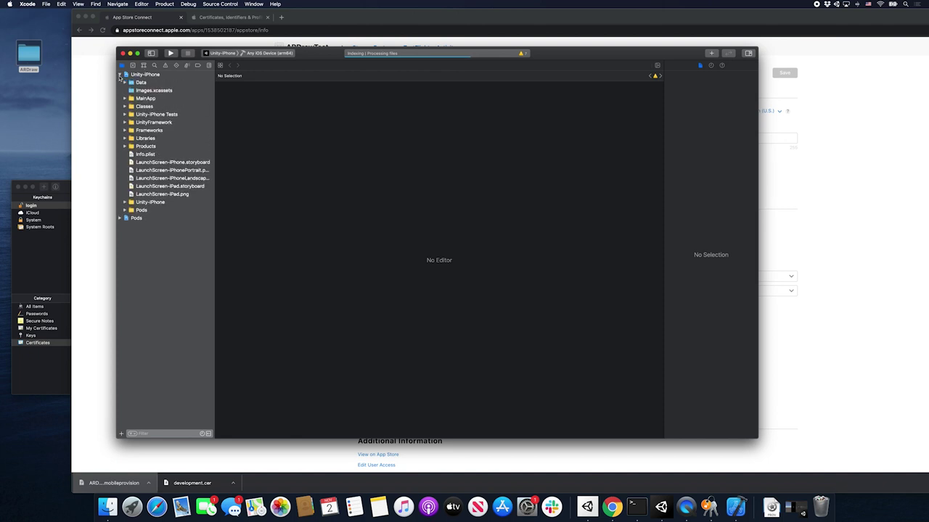
{"action": "left_click", "coordinate": [157, 75]}
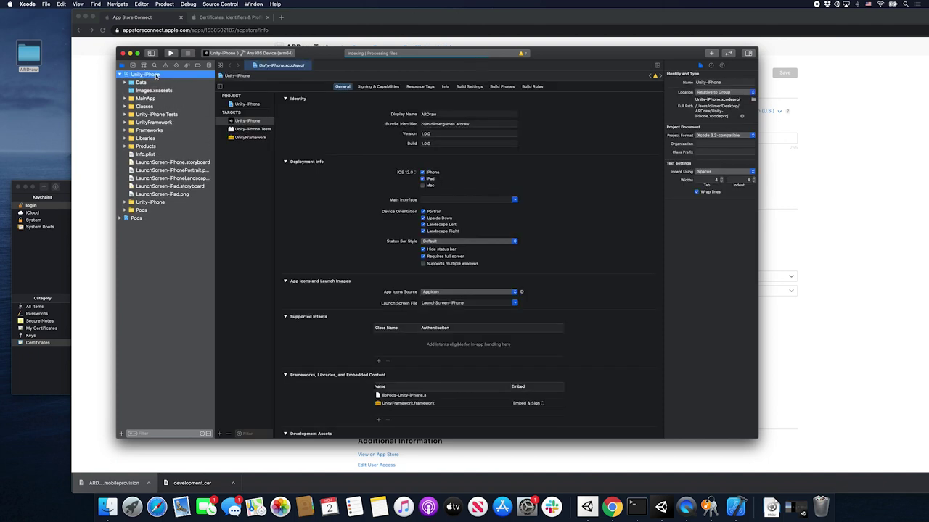
{"action": "left_click", "coordinate": [441, 114]}
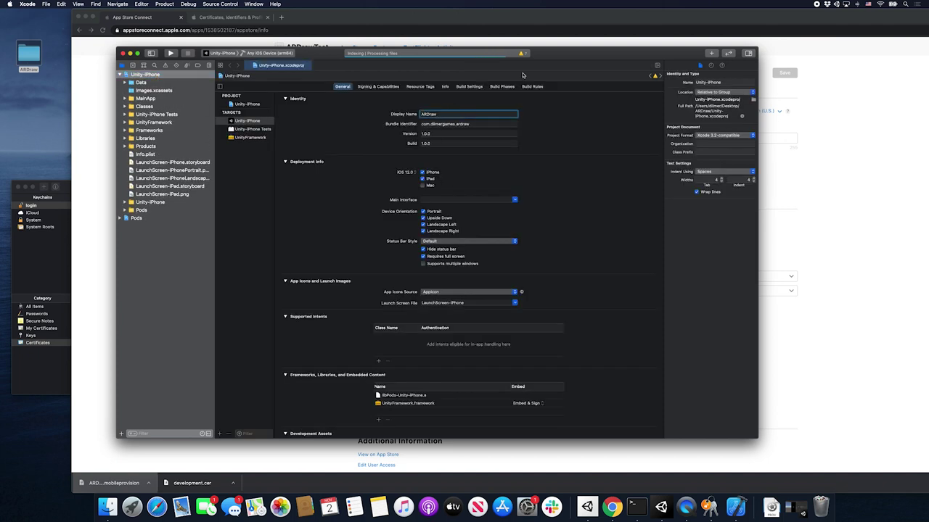
{"action": "left_click_drag", "start_coordinate": [569, 61], "coordinate": [562, 127]}
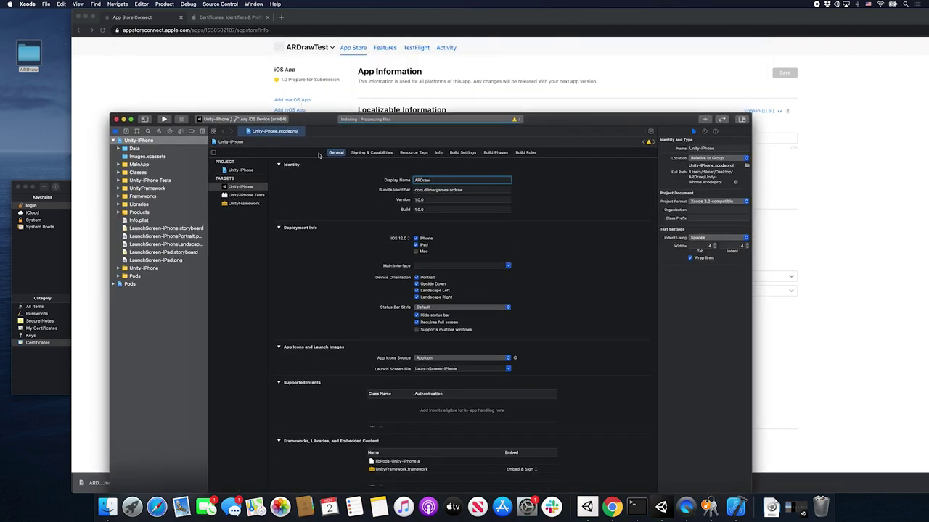
{"action": "left_click_drag", "start_coordinate": [316, 119], "coordinate": [316, 96]}
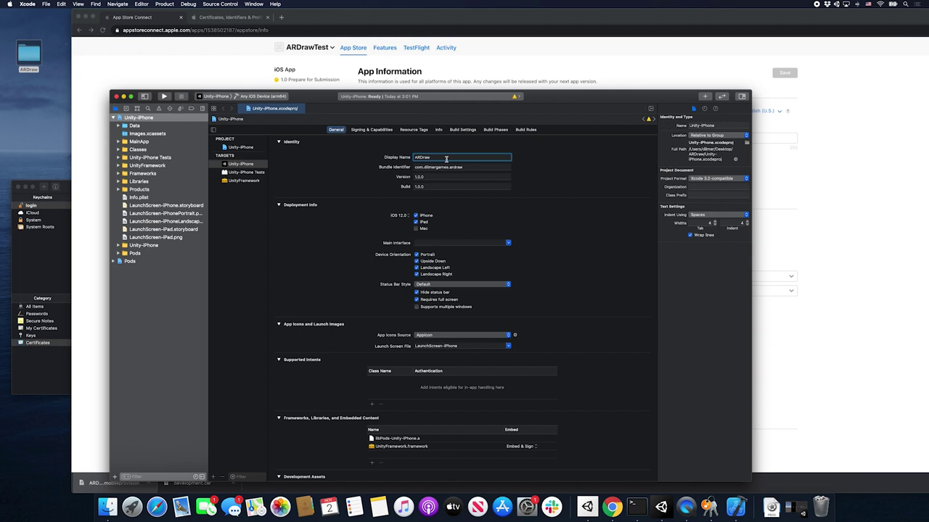
{"action": "type", "text": "Test"}
{"action": "key", "text": "Return"}
- Change the bundle identifier to com.dilmergames.ardrawtest
{"action": "left_click", "coordinate": [473, 167]}
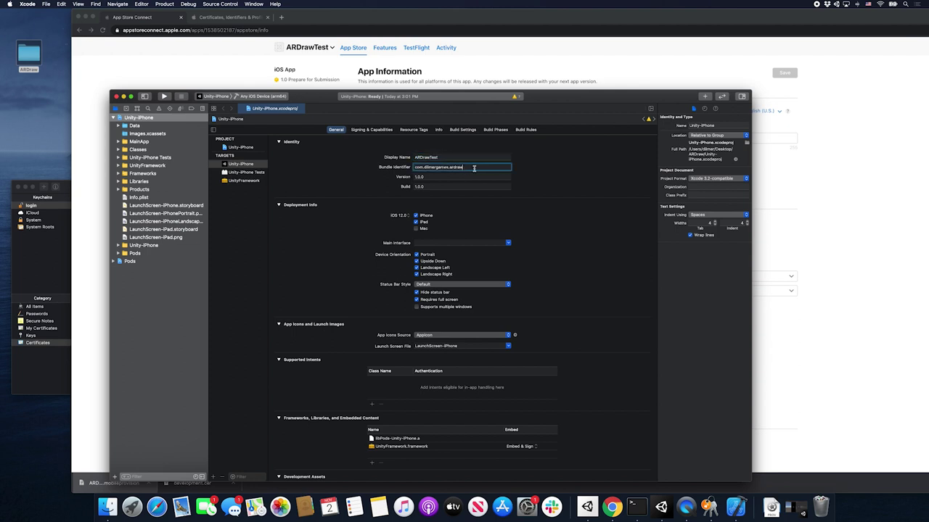
{"action": "type", "text": "test"}
{"action": "key", "text": "Return"}
{"action": "left_click_drag", "start_coordinate": [559, 102], "coordinate": [557, 71]}
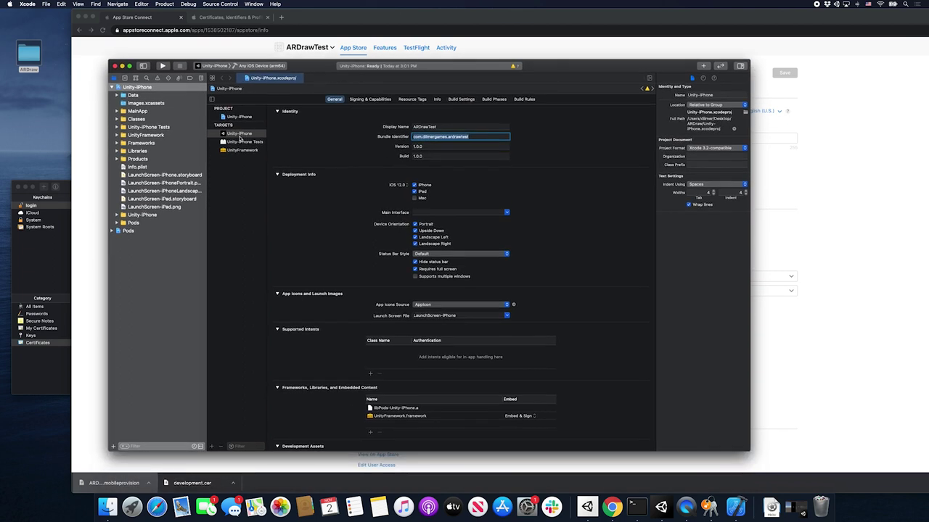
{"action": "left_click", "coordinate": [442, 126]}
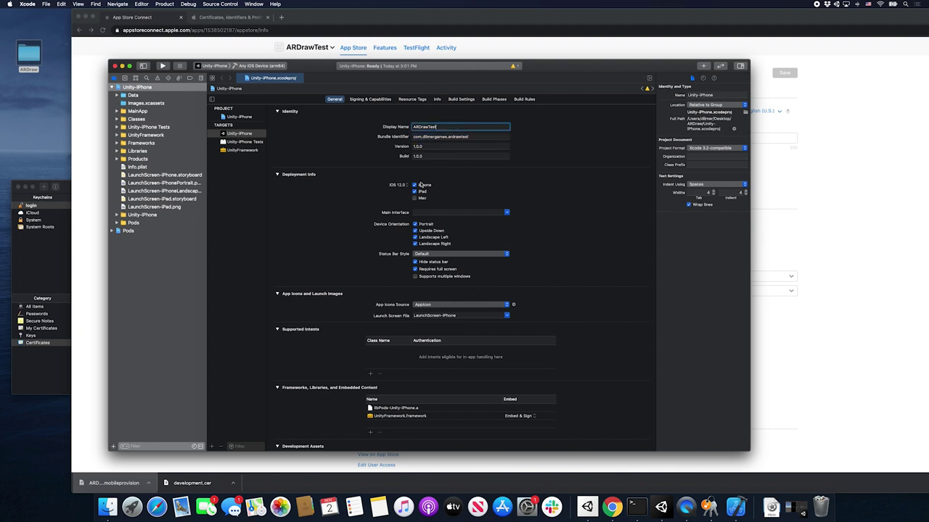
{"action": "scroll", "coordinate": [535, 339], "scroll_direction": "down", "scroll_amount": 3}
{"action": "scroll", "coordinate": [515, 276], "scroll_direction": "up", "scroll_amount": 3}
- Check the AppIcon slots in Images.xcassets, then view the target's signing settings
{"action": "left_click", "coordinate": [141, 104]}
{"action": "left_click", "coordinate": [241, 99]}
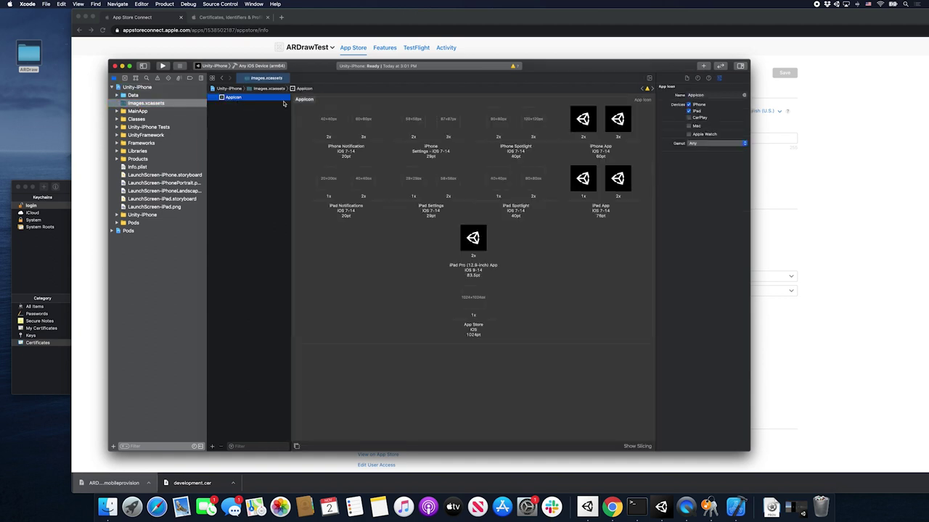
{"action": "left_click", "coordinate": [156, 89]}
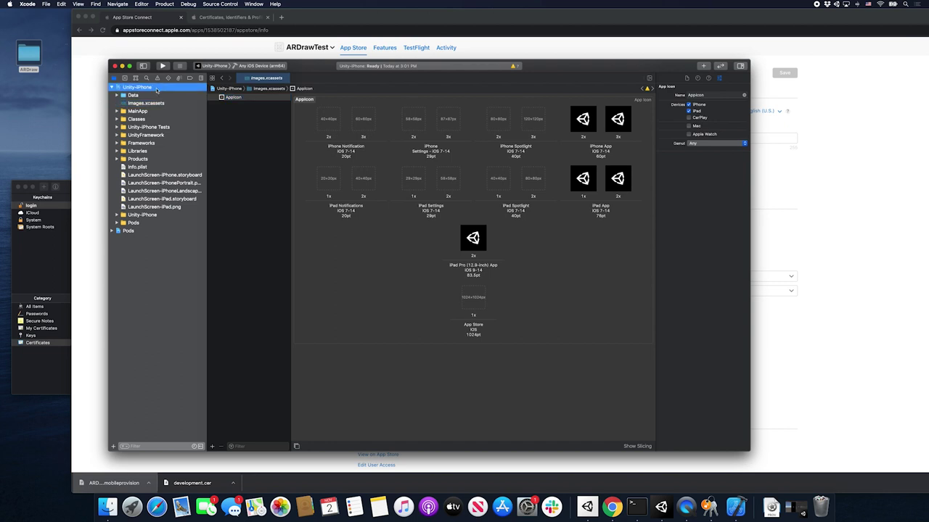
{"action": "scroll", "coordinate": [612, 314], "scroll_direction": "down", "scroll_amount": 3}
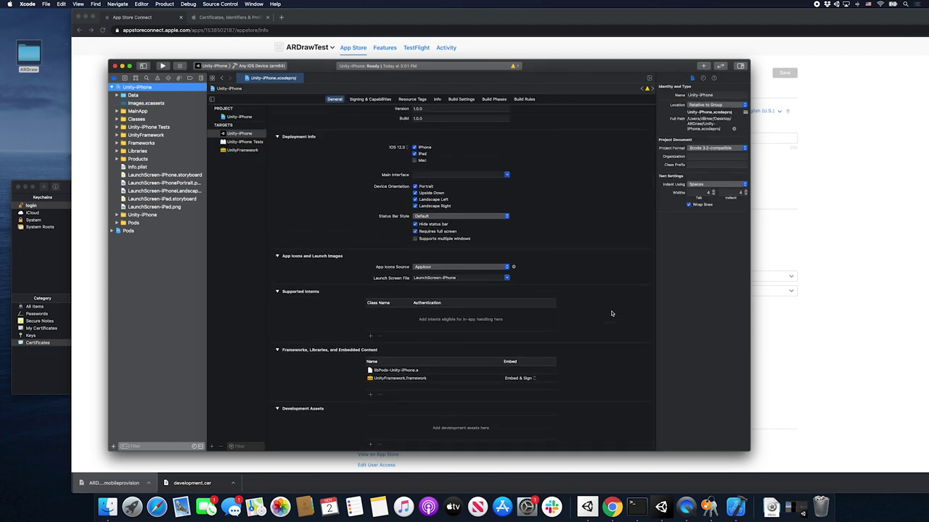
{"action": "scroll", "coordinate": [589, 189], "scroll_direction": "up", "scroll_amount": 3}
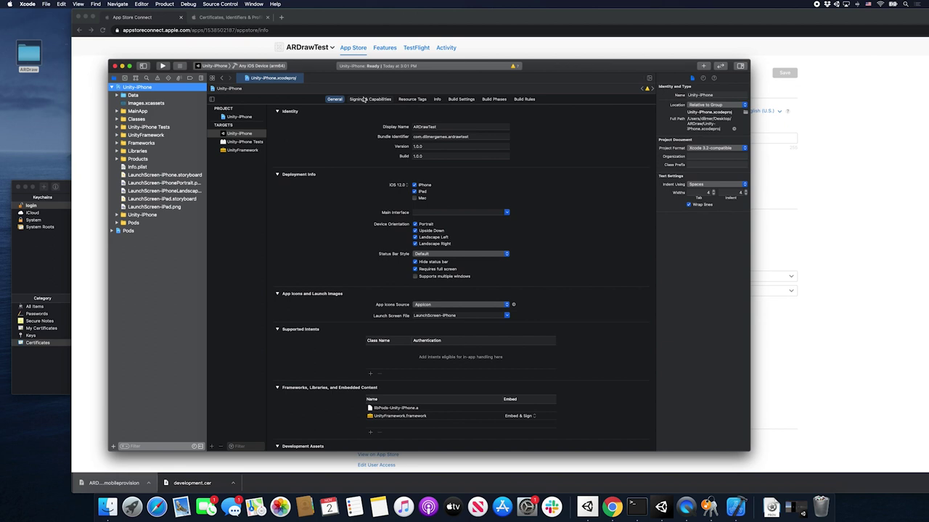
{"action": "left_click", "coordinate": [362, 101]}
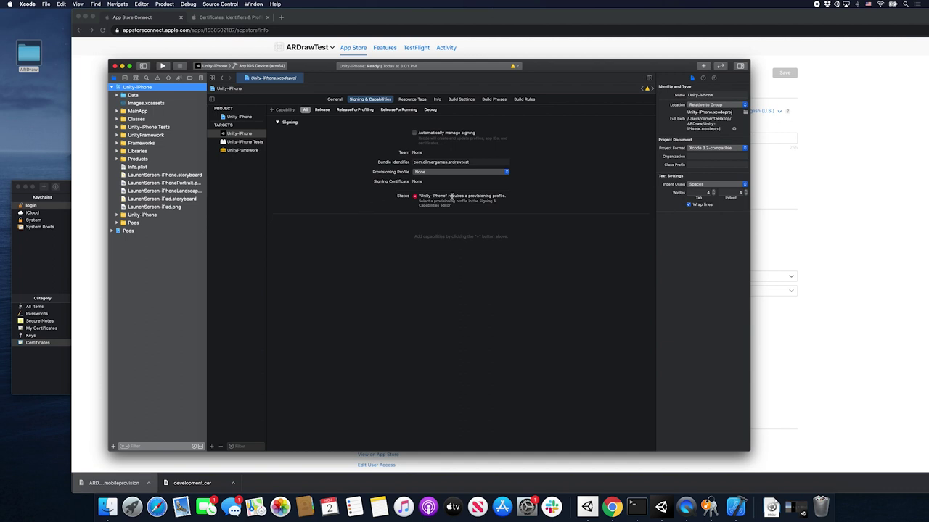
- Assign the ARDrawTest Development Profile for signing and compare it with the portal's profiles
{"action": "left_click", "coordinate": [431, 173]}
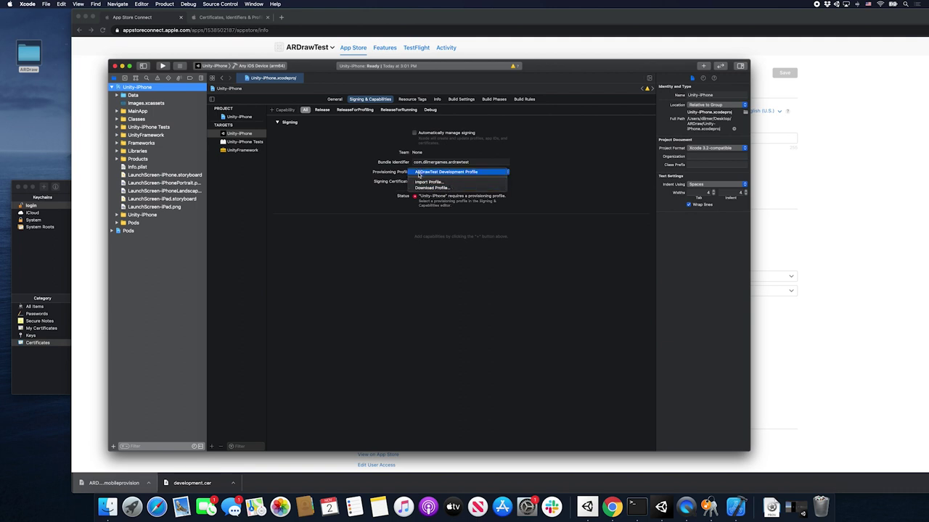
{"action": "left_click", "coordinate": [422, 175]}
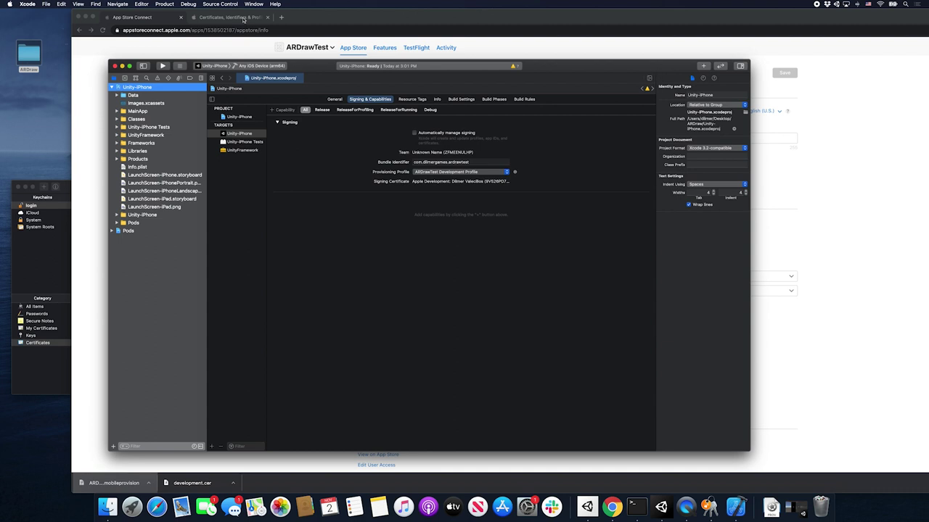
{"action": "left_click", "coordinate": [244, 19]}
{"action": "key", "text": "super+Tab"}
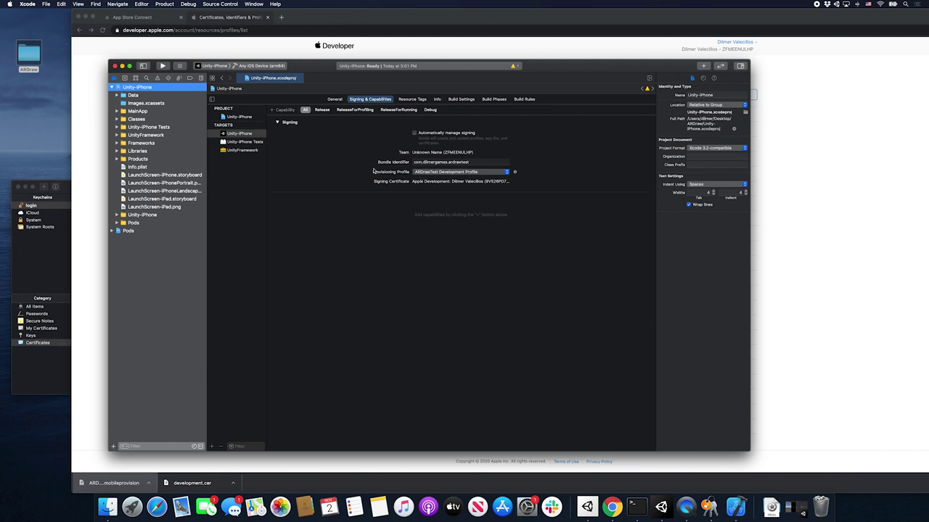
{"action": "left_click_drag", "start_coordinate": [314, 66], "coordinate": [314, 65]}
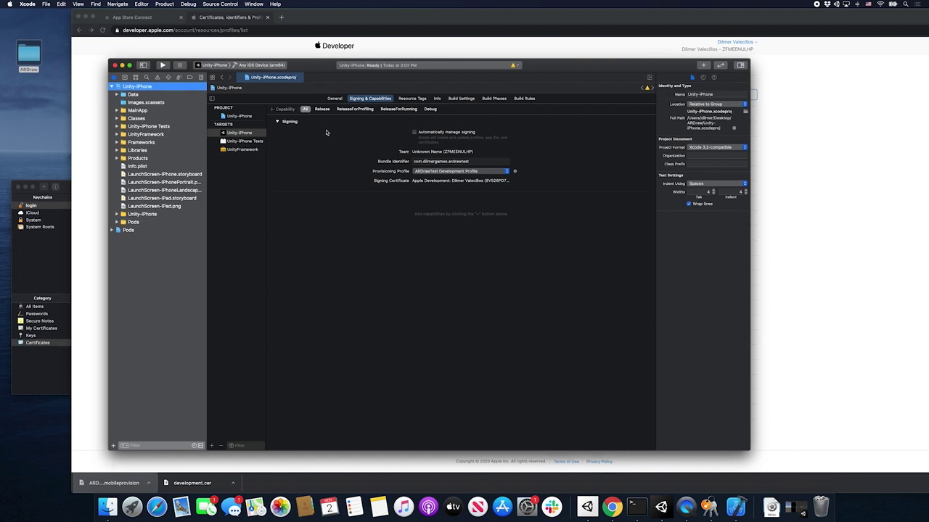
{"action": "left_click", "coordinate": [28, 4]}
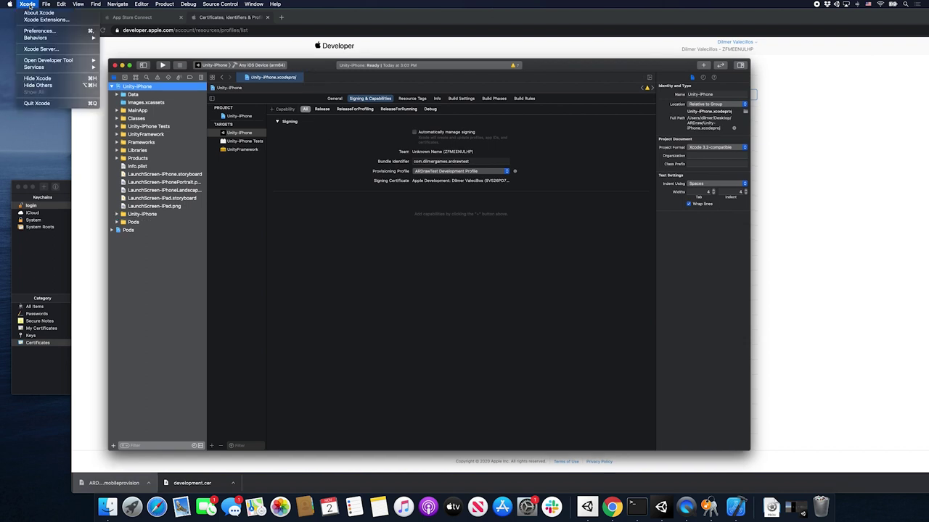
{"action": "left_click", "coordinate": [26, 32]}
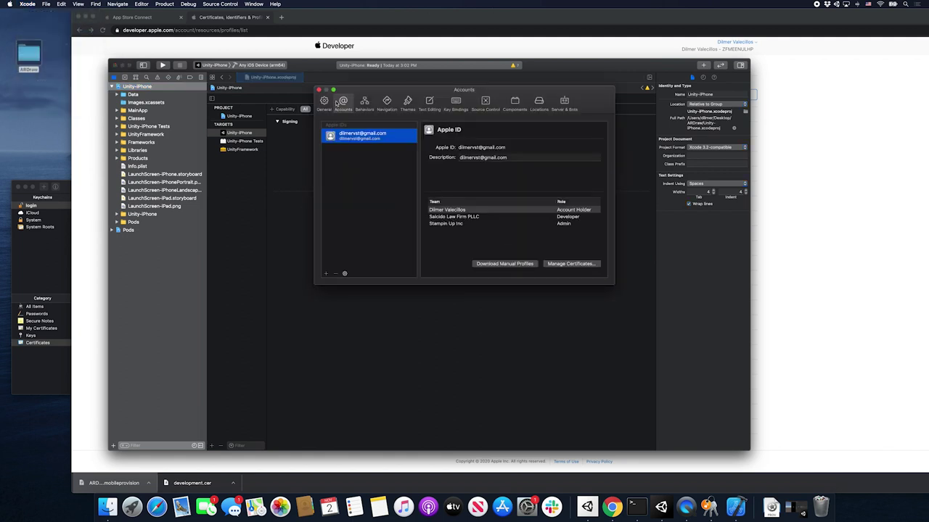
{"action": "left_click", "coordinate": [322, 104]}
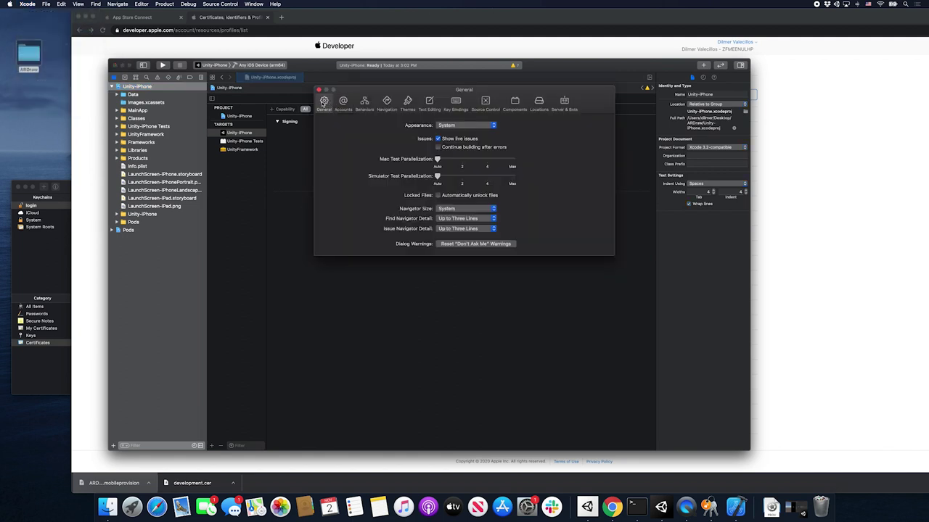
{"action": "left_click", "coordinate": [343, 104]}
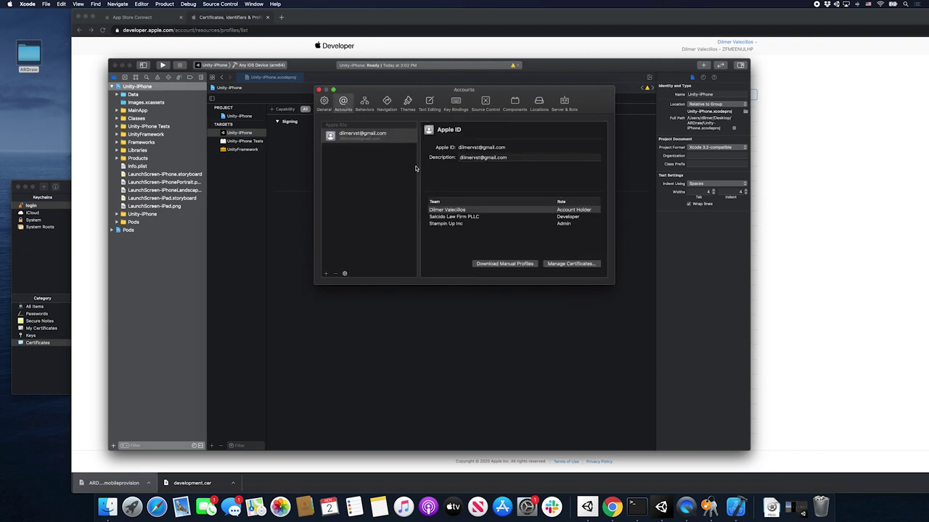
{"action": "left_click", "coordinate": [449, 217]}
{"action": "left_click", "coordinate": [436, 210]}
{"action": "left_click", "coordinate": [325, 274]}
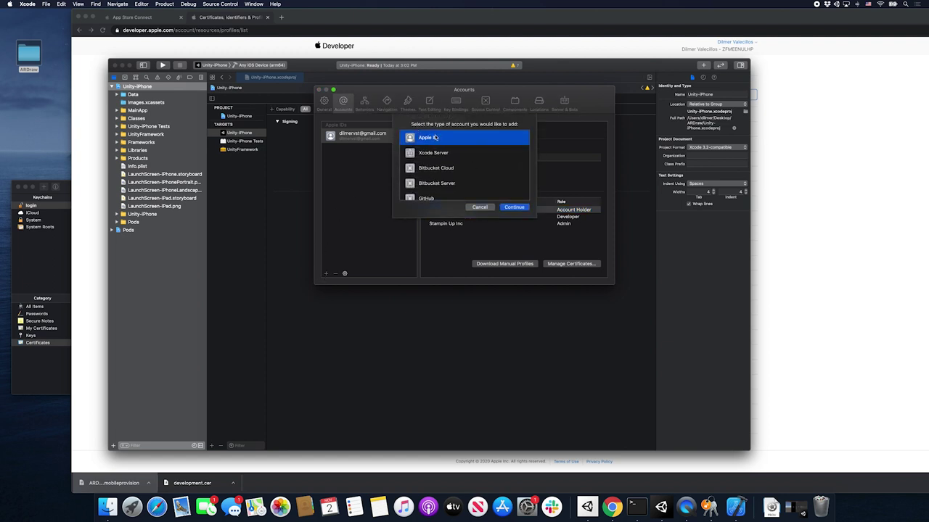
{"action": "left_click", "coordinate": [510, 208]}
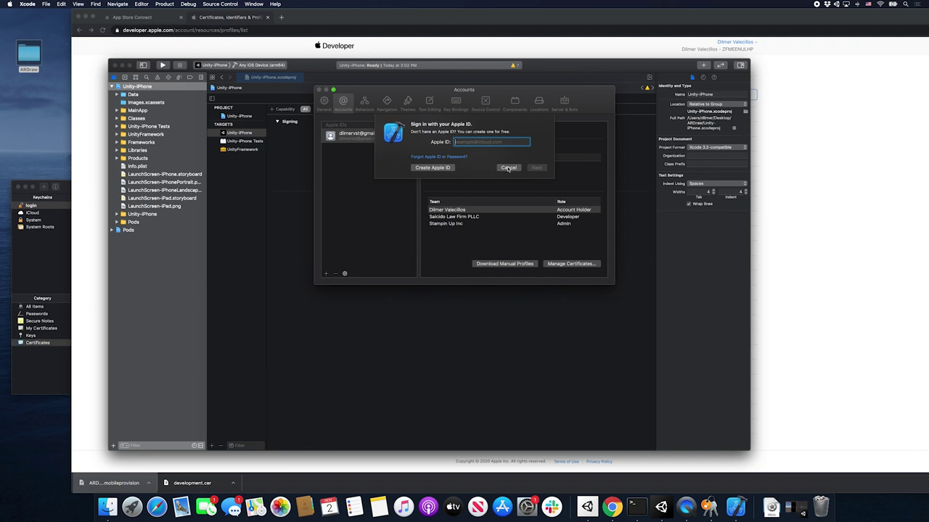
{"action": "left_click", "coordinate": [508, 168]}
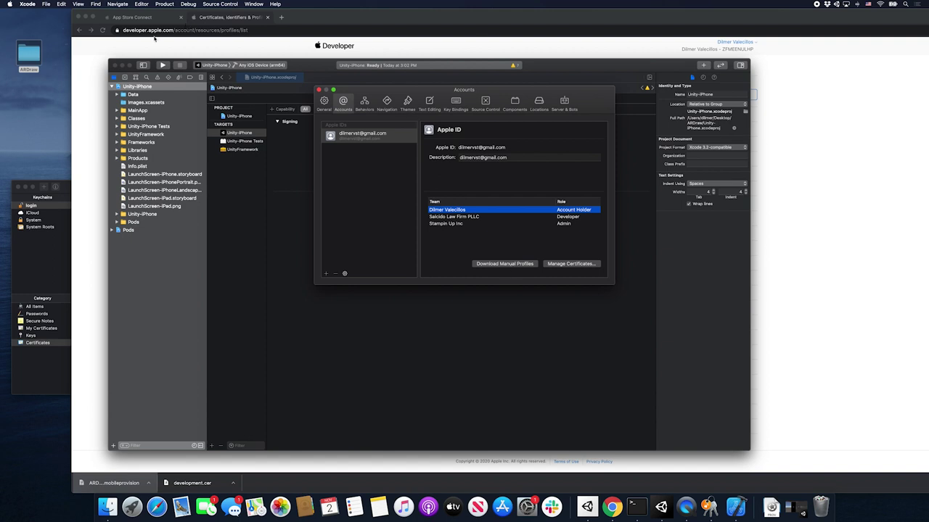
{"action": "left_click", "coordinate": [319, 90]}
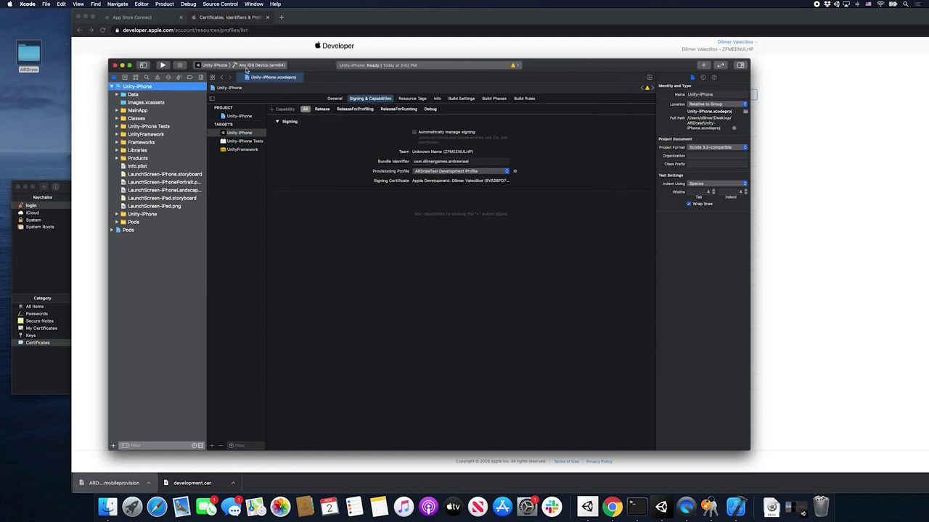
- Keep Any iOS Device (arm64) as the destination and archive the Unity-iPhone build
{"action": "left_click", "coordinate": [215, 66]}
{"action": "mouse_move", "coordinate": [214, 68]}
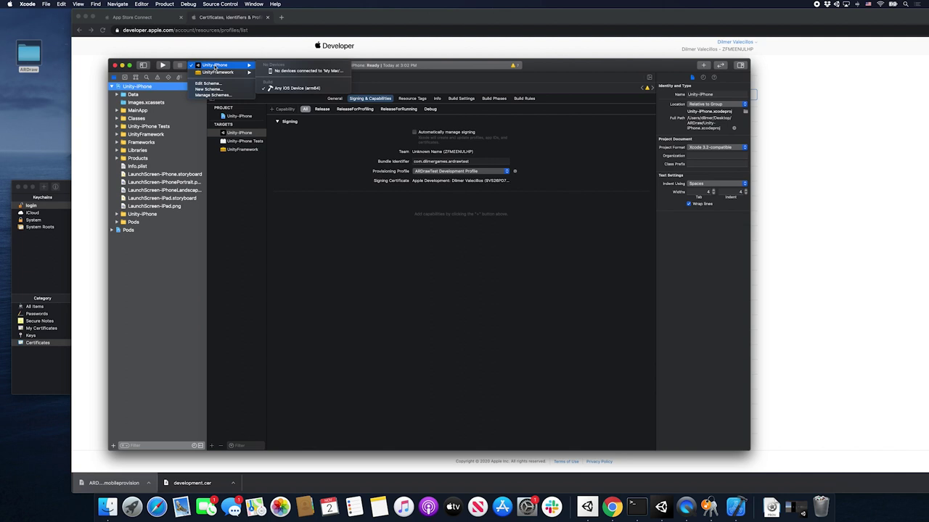
{"action": "left_click", "coordinate": [215, 66]}
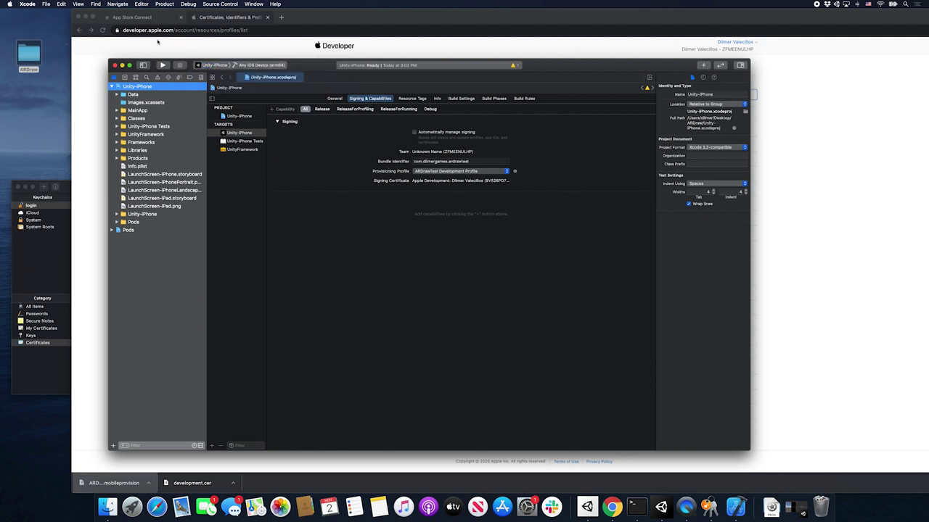
{"action": "left_click", "coordinate": [164, 4]}
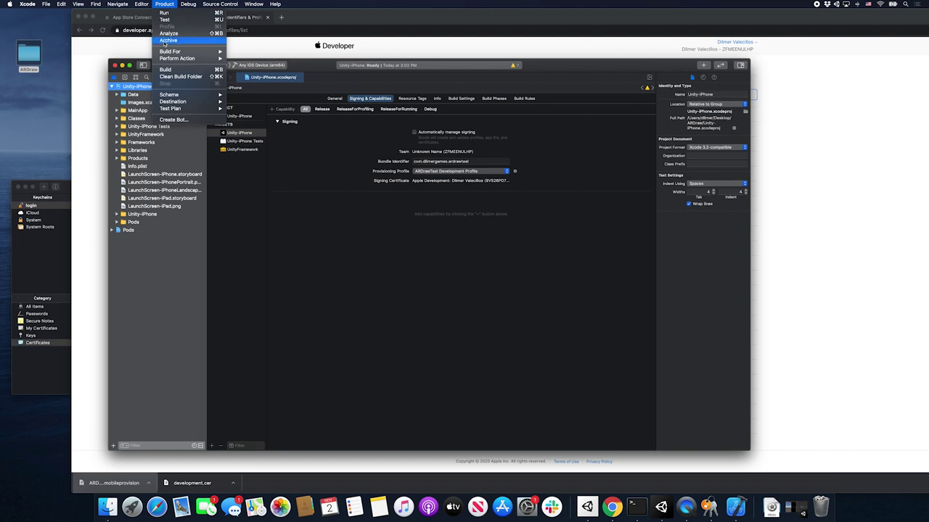
{"action": "left_click", "coordinate": [165, 41]}
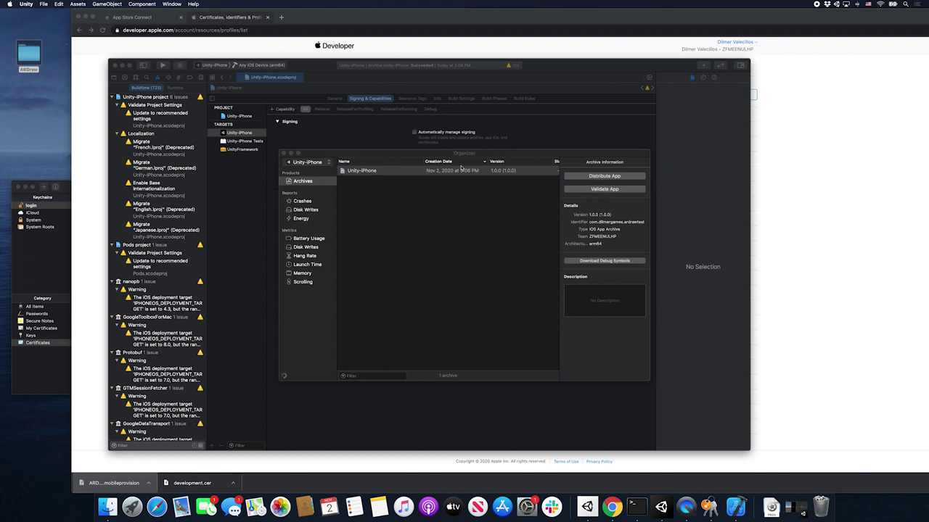
- Distribute the archive as an App Store Connect upload, accepting the bitcode and symbol options
{"action": "left_click", "coordinate": [585, 179]}
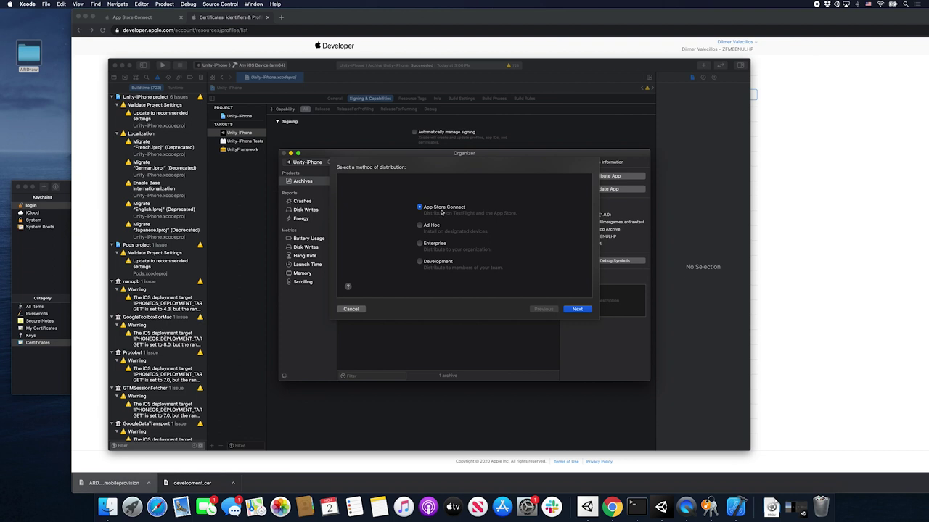
{"action": "left_click", "coordinate": [577, 310]}
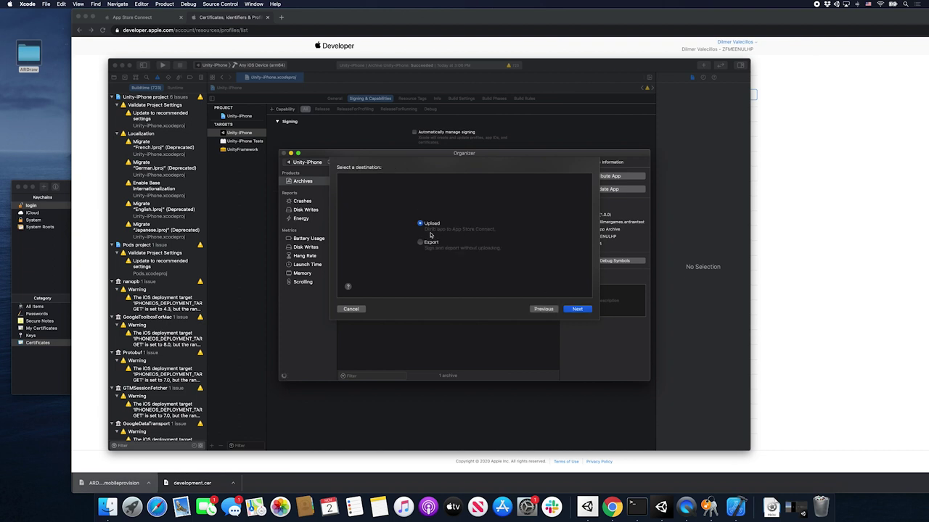
{"action": "left_click", "coordinate": [577, 310]}
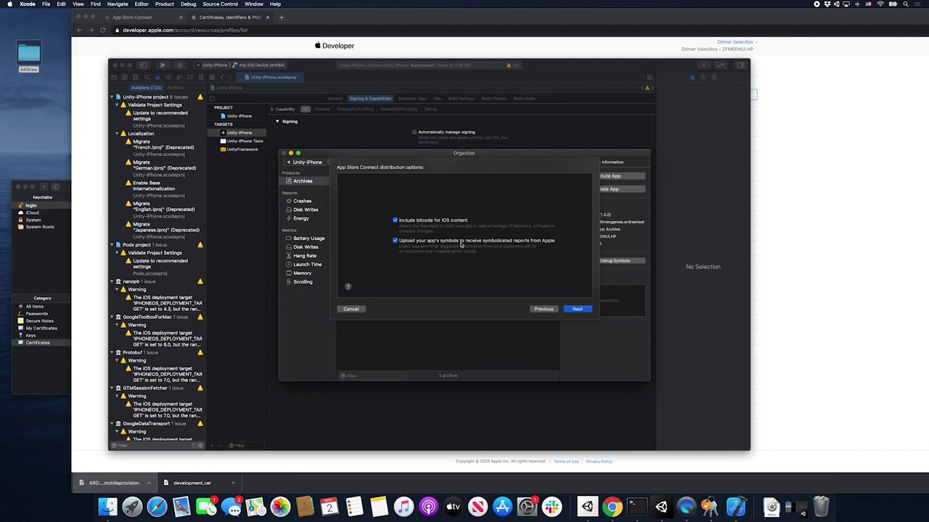
{"action": "left_click", "coordinate": [575, 311]}
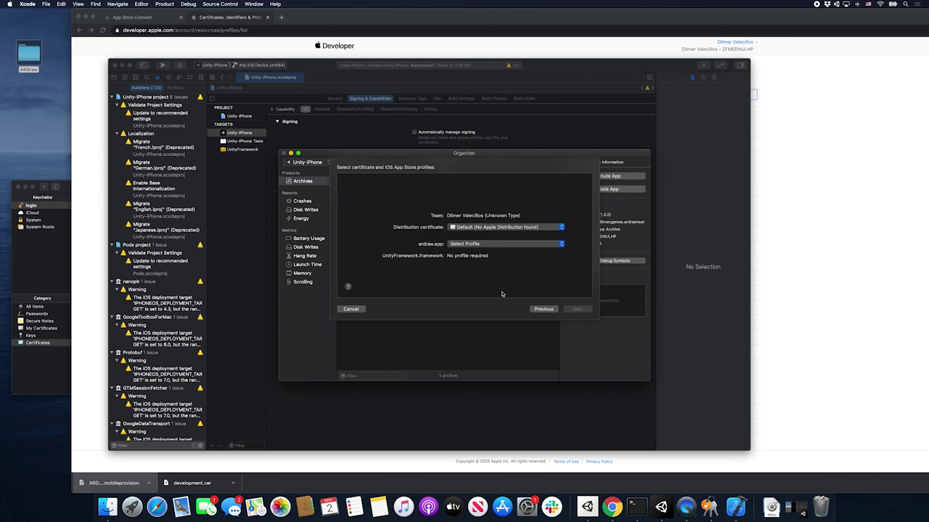
- Check the distribution certificate and ardraw.app profile choices, cancel the import, then reopen the ARDrawTest record
{"action": "left_click", "coordinate": [472, 227]}
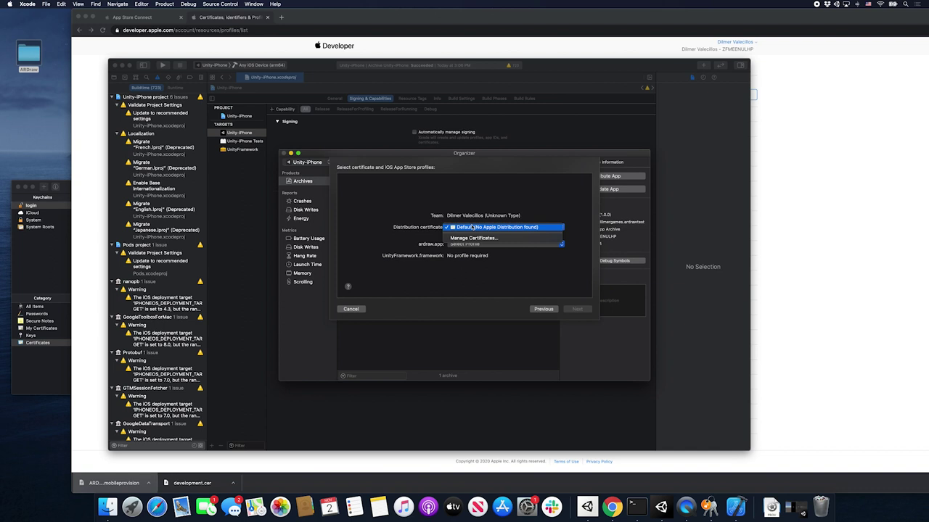
{"action": "left_click", "coordinate": [490, 227]}
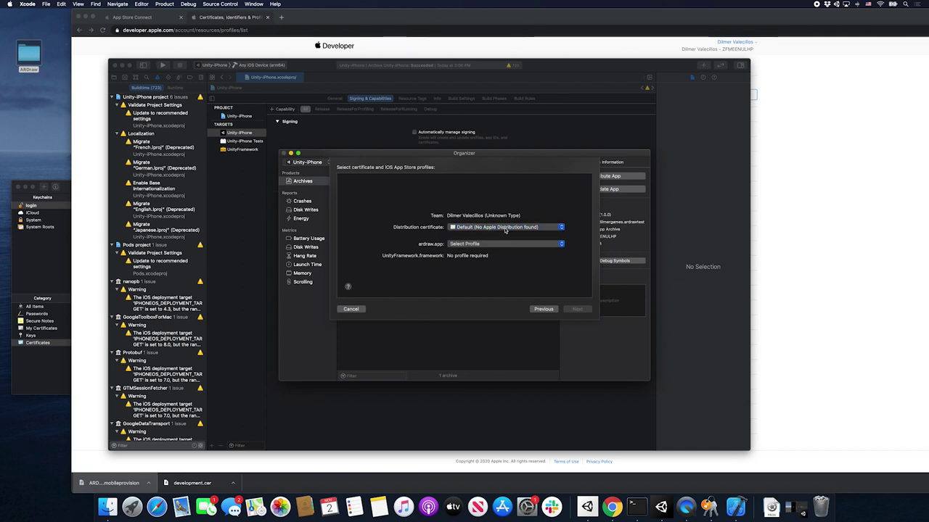
{"action": "left_click", "coordinate": [462, 245]}
{"action": "left_click", "coordinate": [464, 243]}
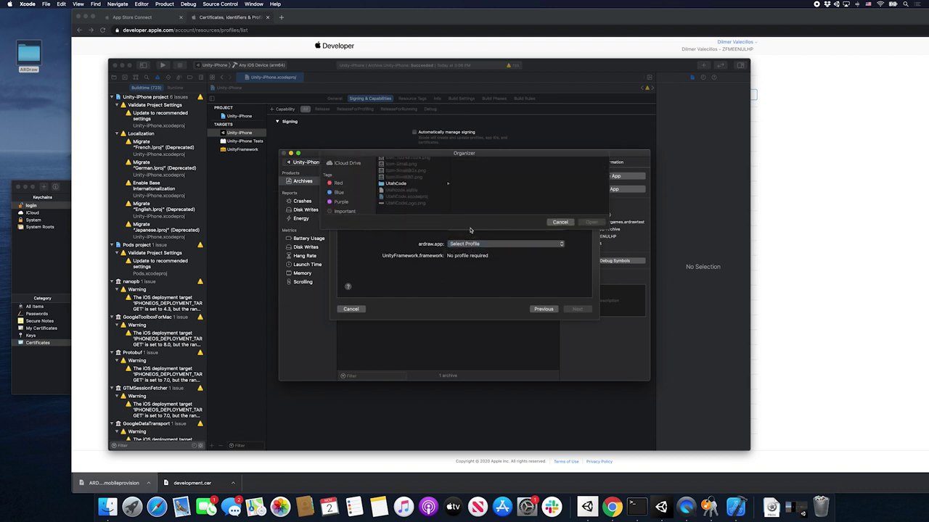
{"action": "left_click", "coordinate": [556, 311]}
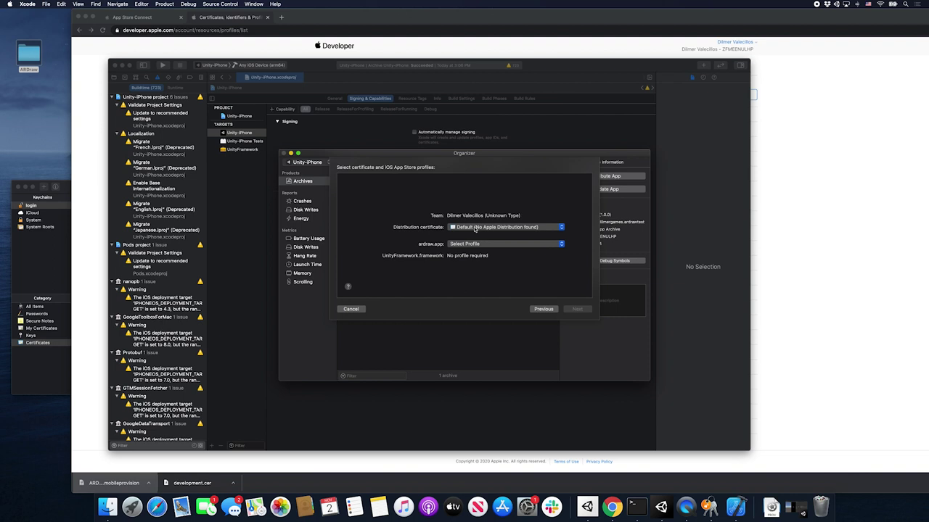
{"action": "left_click", "coordinate": [781, 165]}
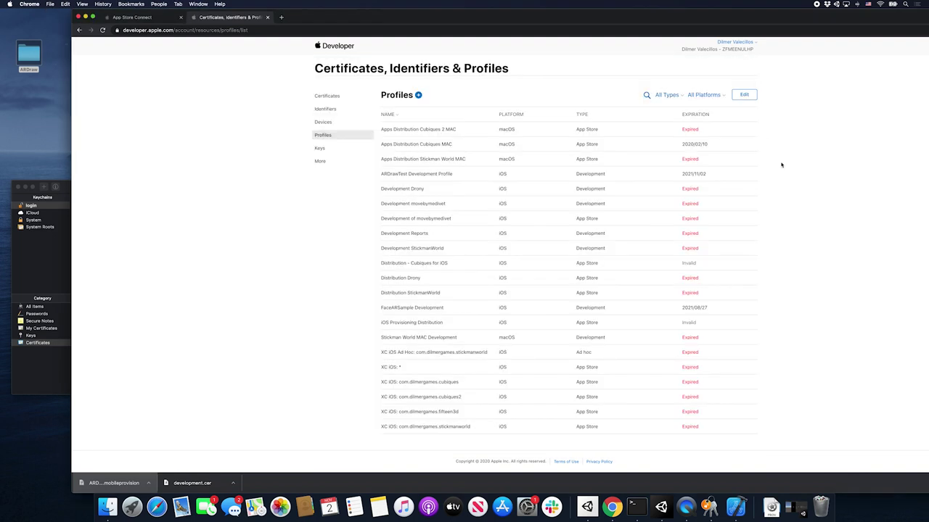
{"action": "left_click", "coordinate": [160, 20]}
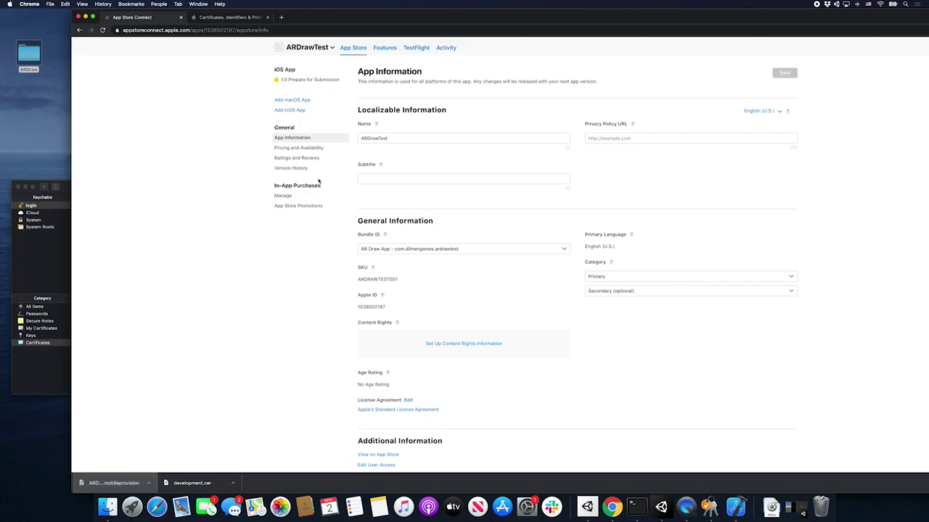